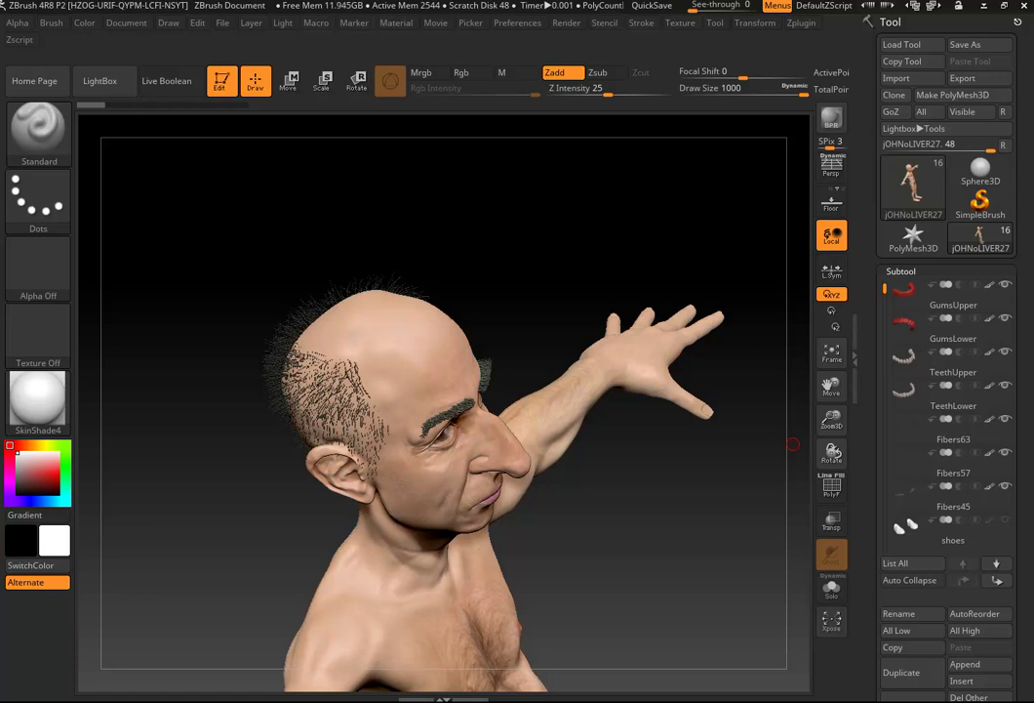
Lower the gradient Range of the document background to give the canvas a flat grey backdrop.
left_click_drag(794, 444, 512, 305)
left_click(136, 23)
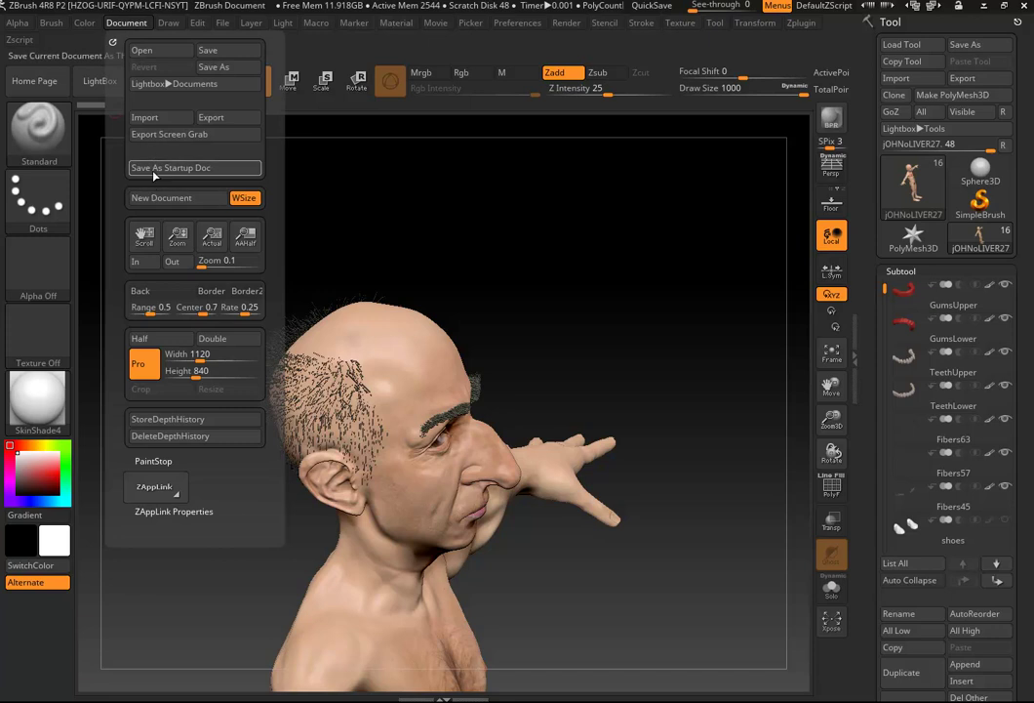
left_click_drag(153, 308, 130, 309)
left_click_drag(546, 310, 882, 273)
mouse_move(629, 316)
right_mouse_down("ctrl")
mouse_move(679, 340)
mouse_move(643, 301)
right_mouse_up("ctrl")
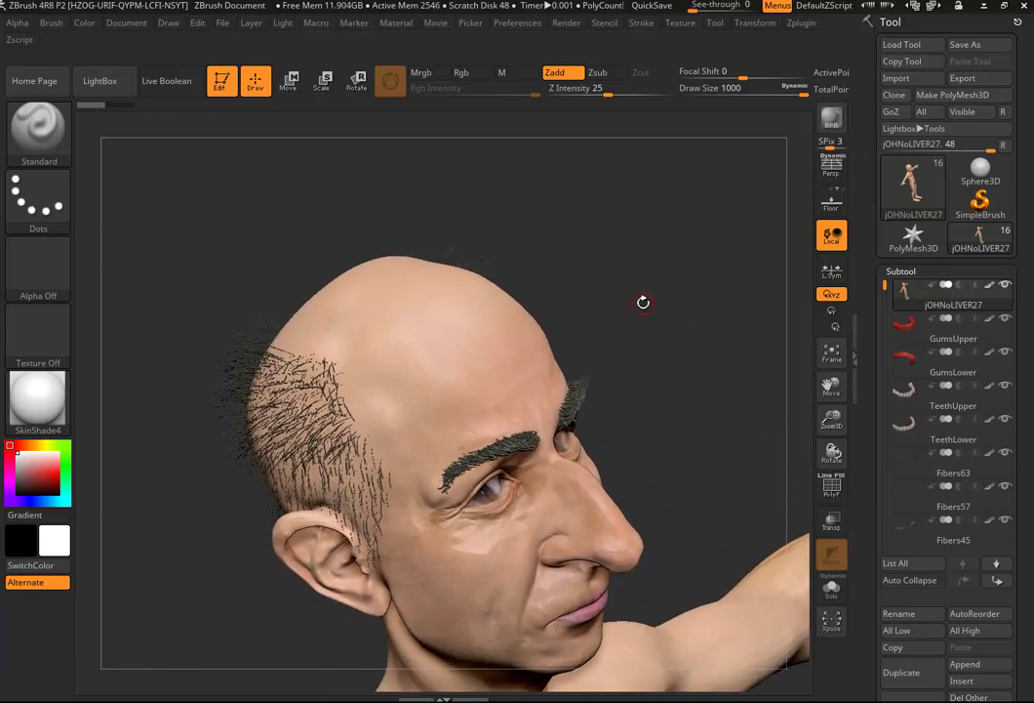
Paint a mask over the bald top of the head, from the hairline back to the existing side hair.
left_click_drag(613, 296, 387, 306)
left_click_drag(686, 414, 612, 314)
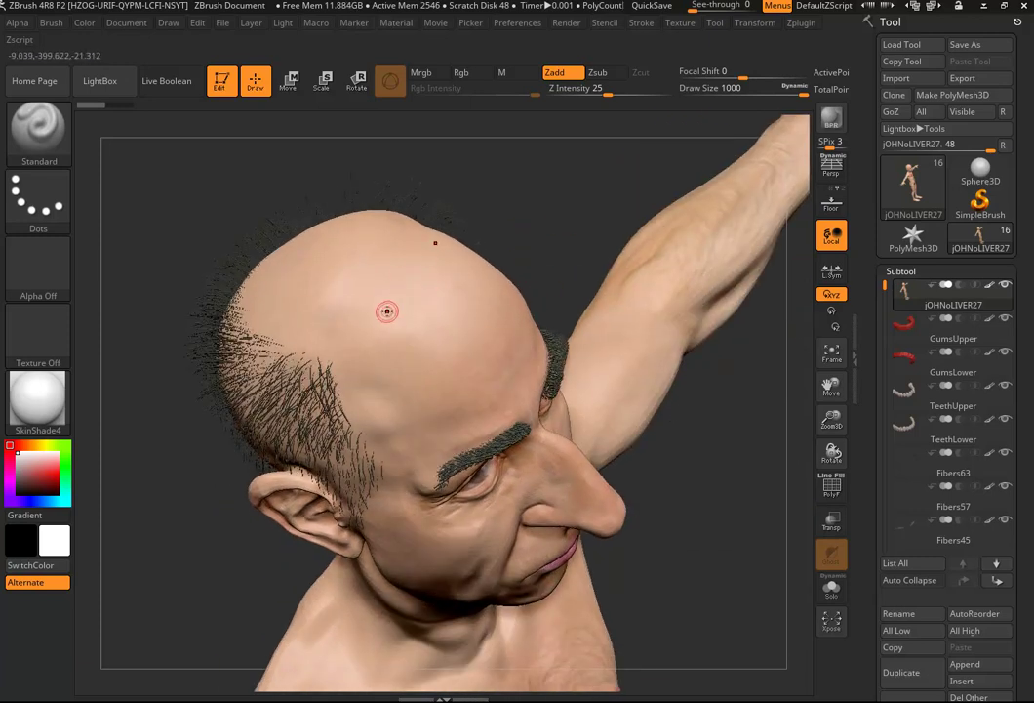
left_click(430, 255, "ctrl")
left_click(402, 296, "ctrl")
mouse_move(380, 296)
left_mouse_down("ctrl")
mouse_move(444, 258)
mouse_move(458, 293)
mouse_move(409, 332)
mouse_move(364, 339)
mouse_move(332, 302)
mouse_move(337, 255)
mouse_move(380, 230)
mouse_move(367, 272)
mouse_move(256, 251)
mouse_move(331, 347)
left_mouse_up("ctrl")
mouse_move(256, 310)
left_mouse_down("ctrl")
mouse_move(246, 258)
mouse_move(290, 295)
mouse_move(278, 274)
left_mouse_up("ctrl")
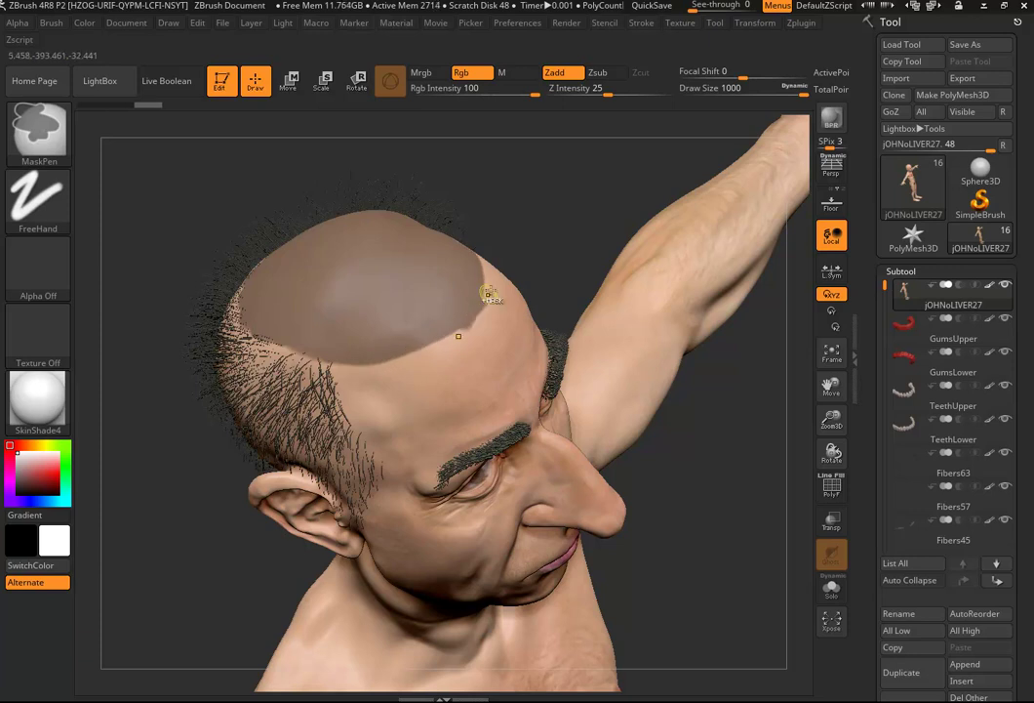
Blur and sharpen the scalp mask to clean up its edge.
left_click_drag(616, 233, 757, 422)
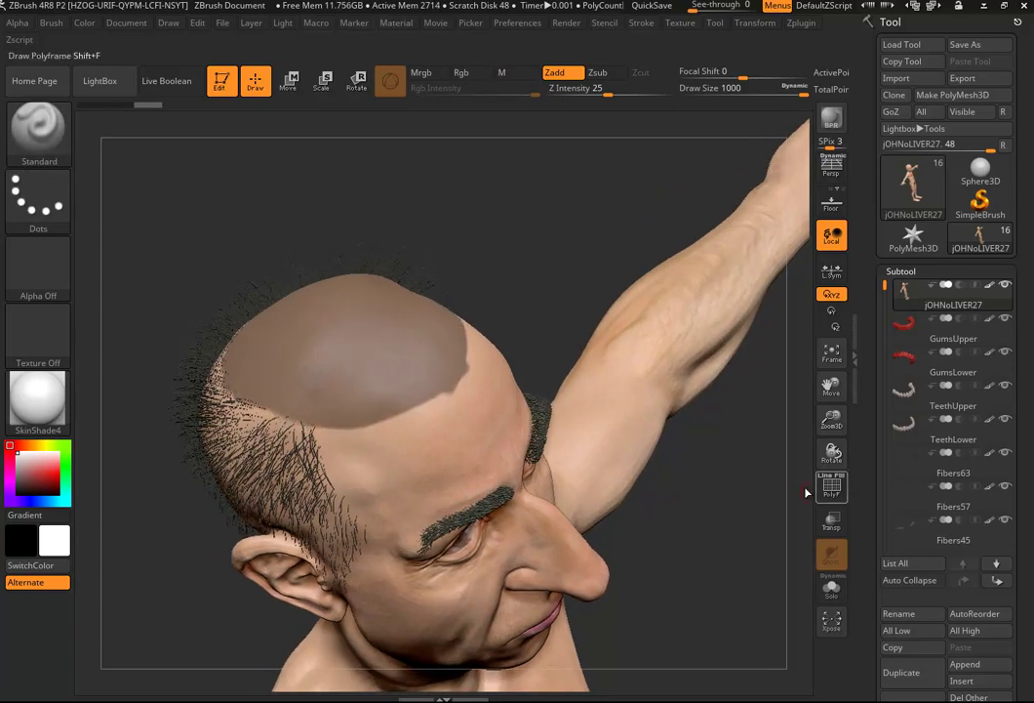
scroll(922, 491, "down", 5)
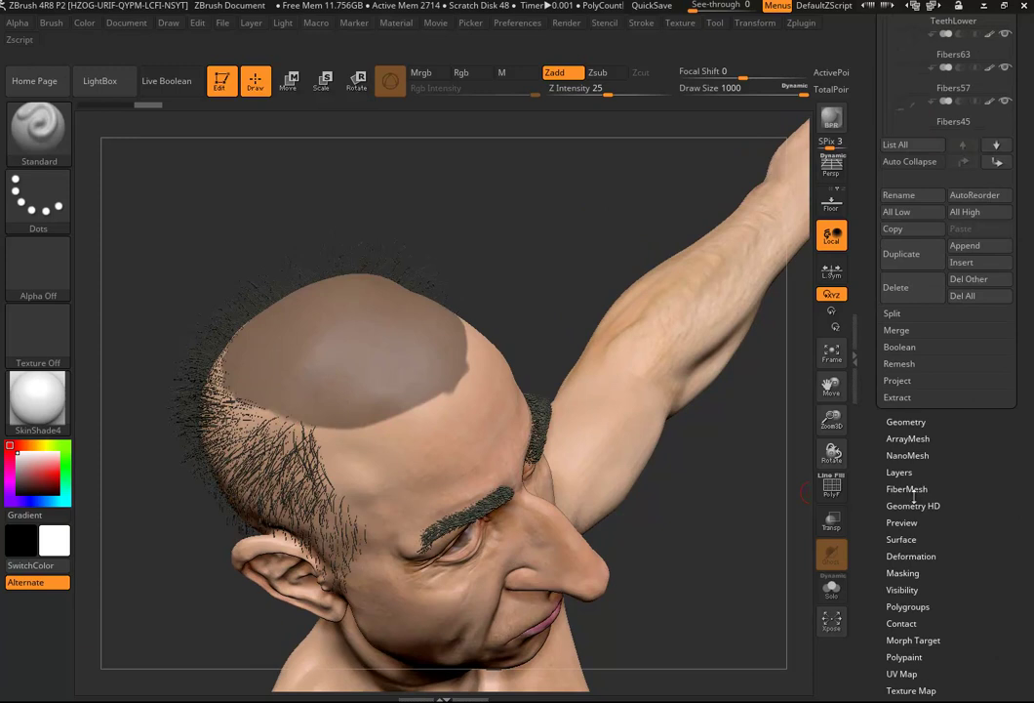
left_click(903, 573)
scroll(1010, 367, "up", 4)
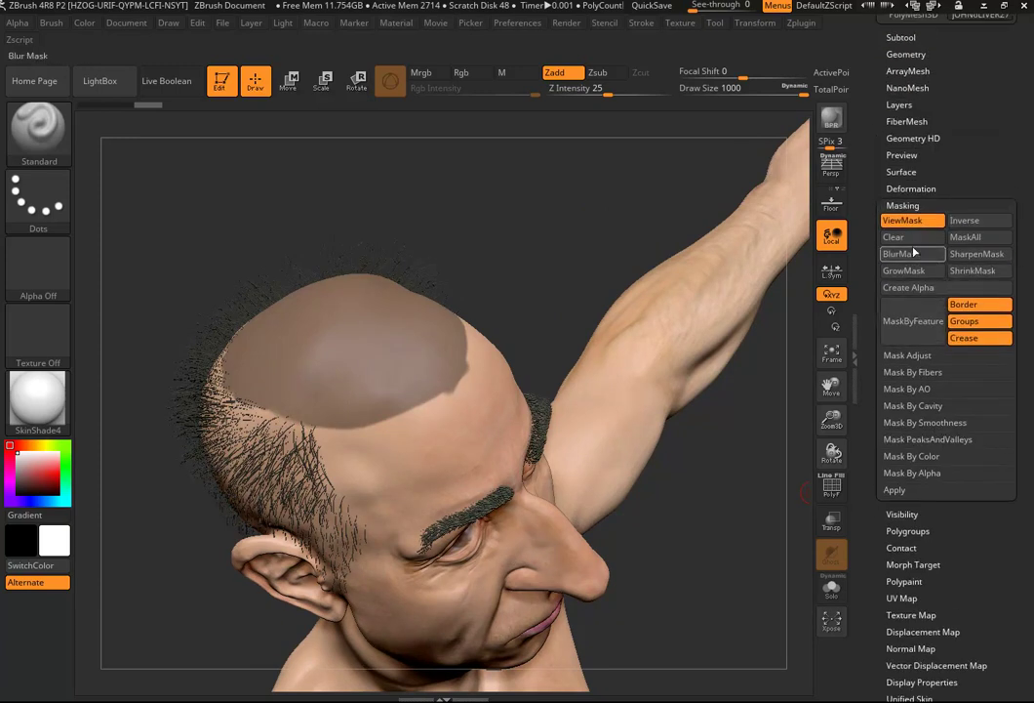
left_click(983, 254)
left_click(984, 256)
left_click(983, 256)
left_click(983, 255)
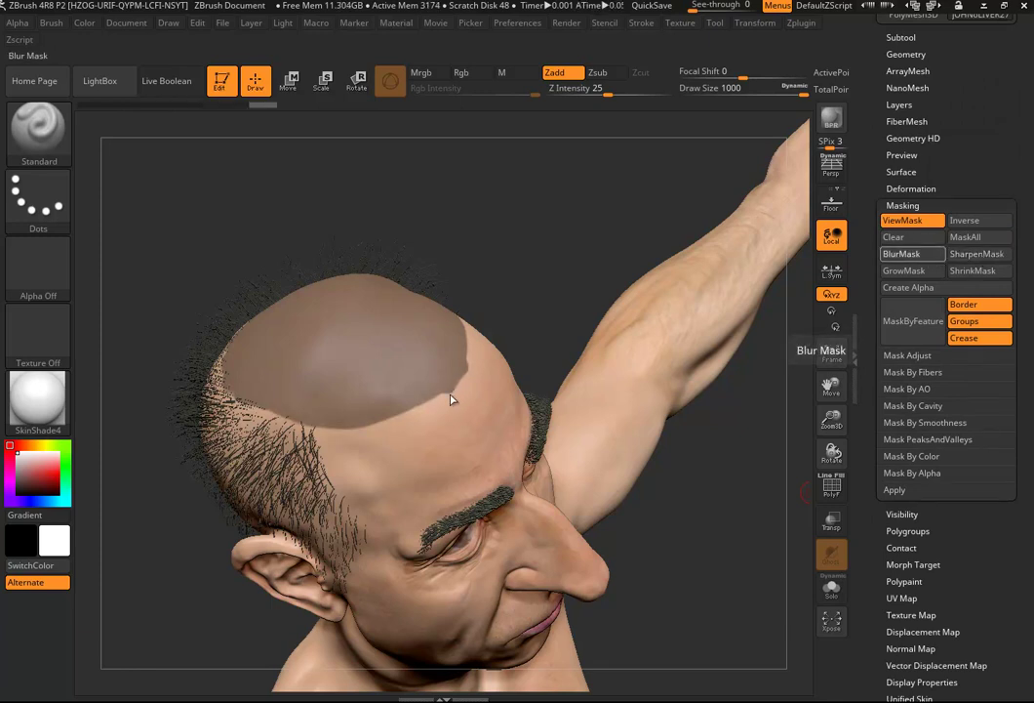
key("ctrl")
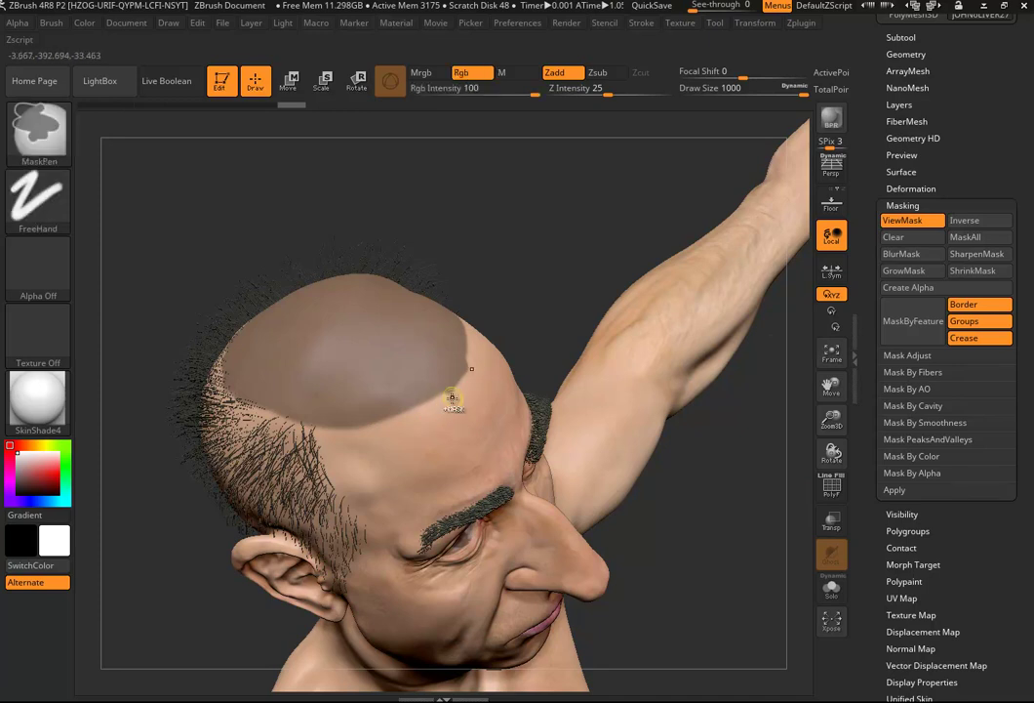
left_click(457, 394, "ctrl")
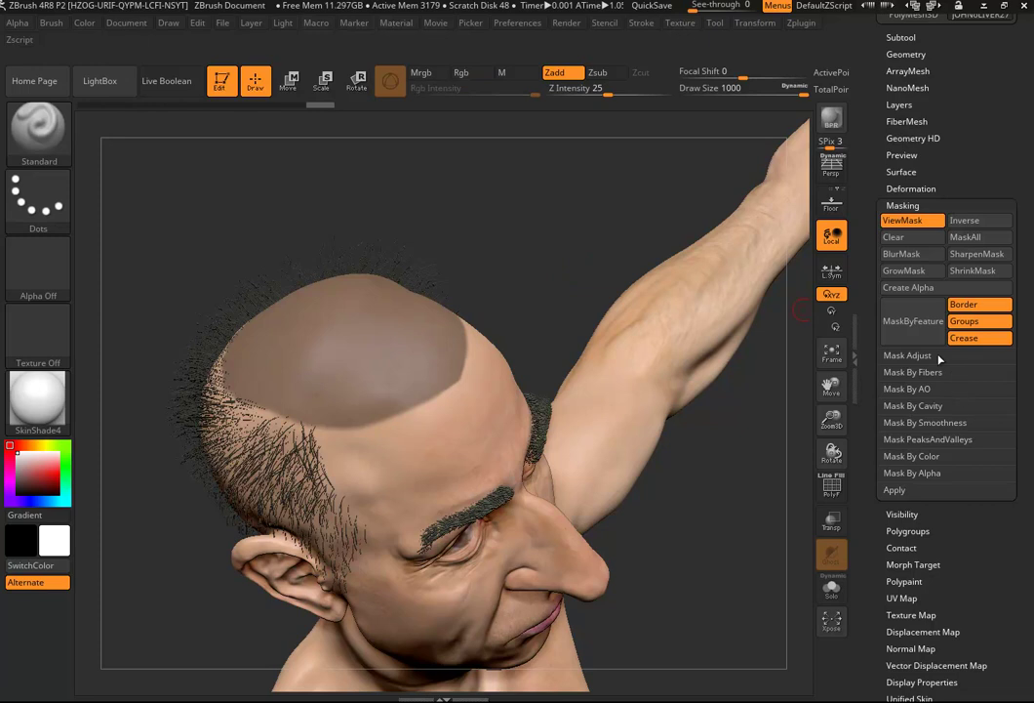
Generate a FiberMesh preview on the masked scalp of the body.
left_click(951, 204)
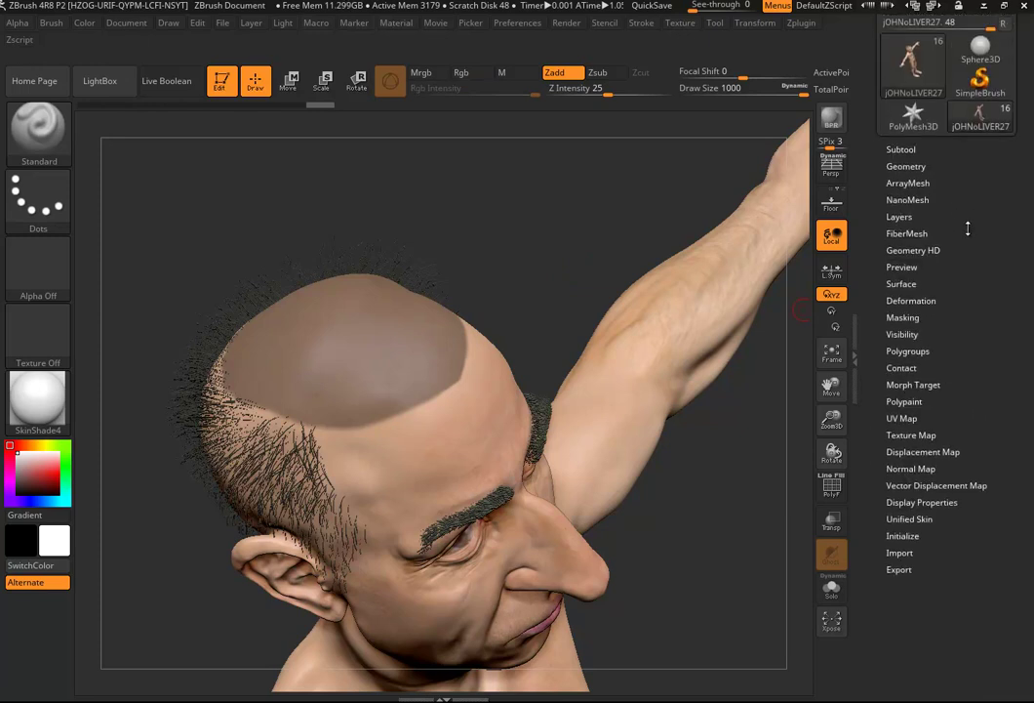
left_click_drag(958, 267, 941, 302)
left_click(911, 266)
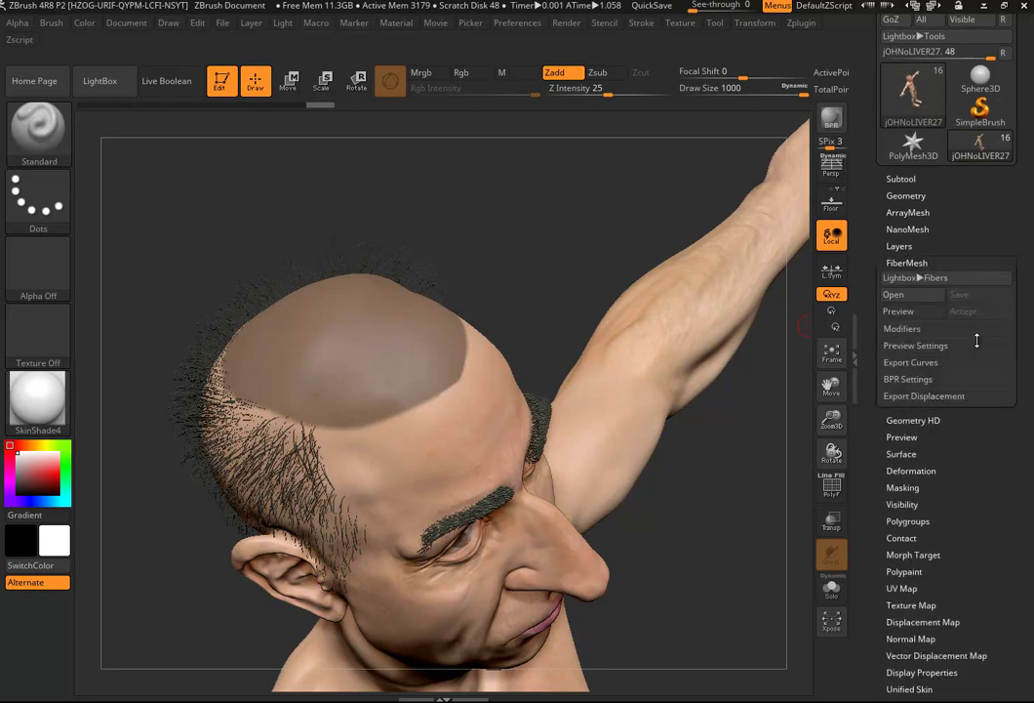
left_click(897, 311)
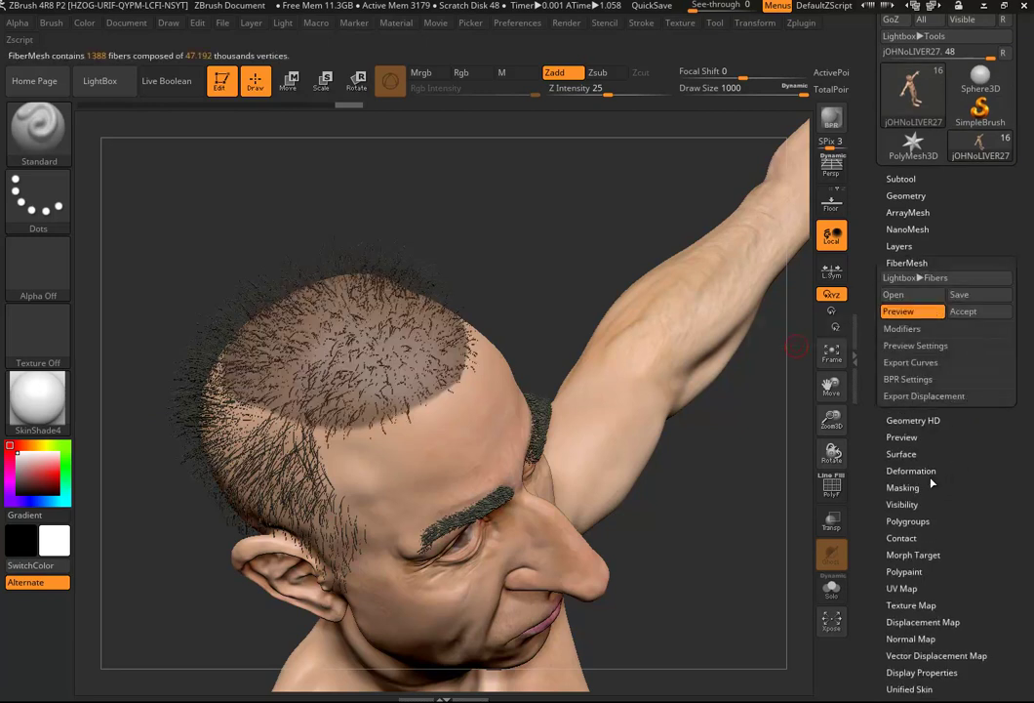
left_click_drag(750, 488, 792, 310)
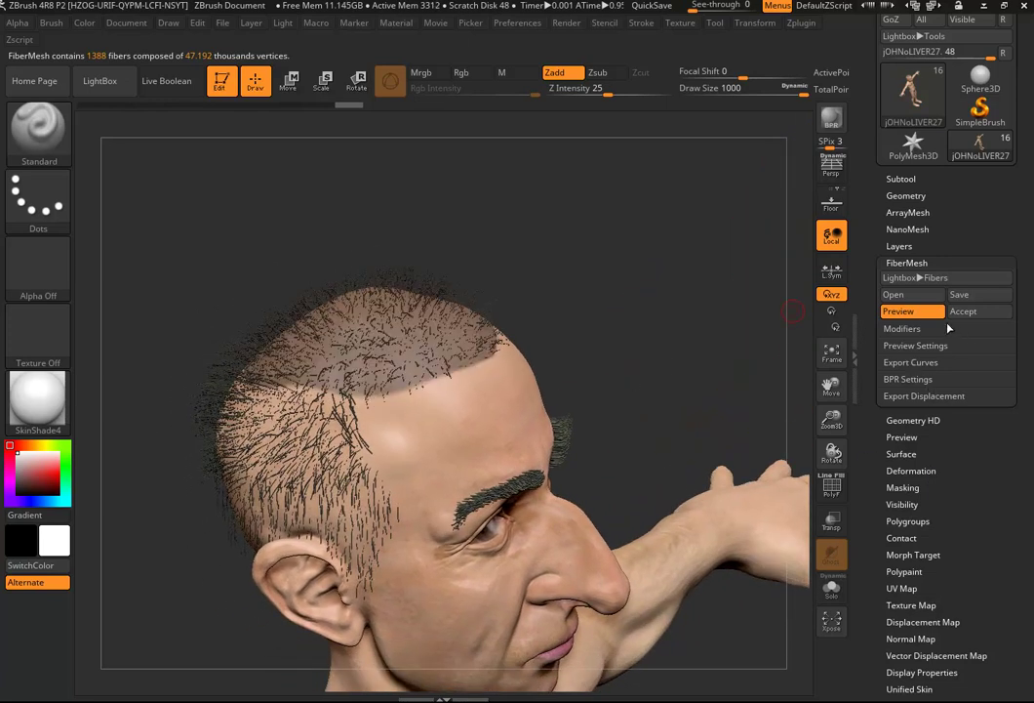
Set the length of the previewed scalp fibers to about 453.5 and accept them as a separate subtool.
left_click(903, 332)
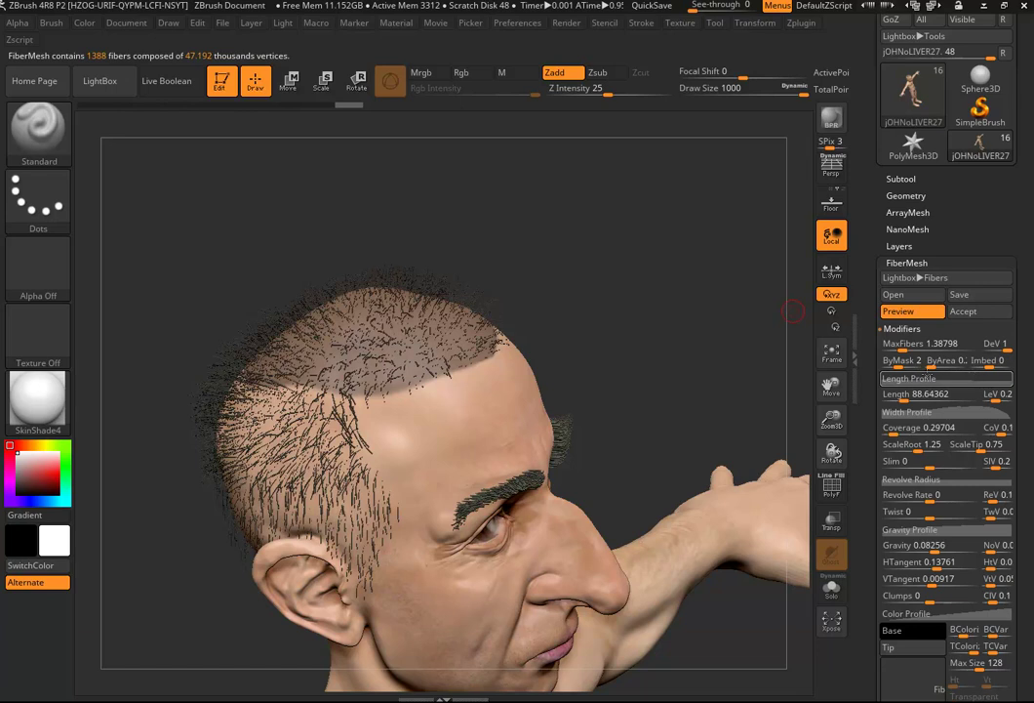
left_click_drag(903, 399, 917, 398)
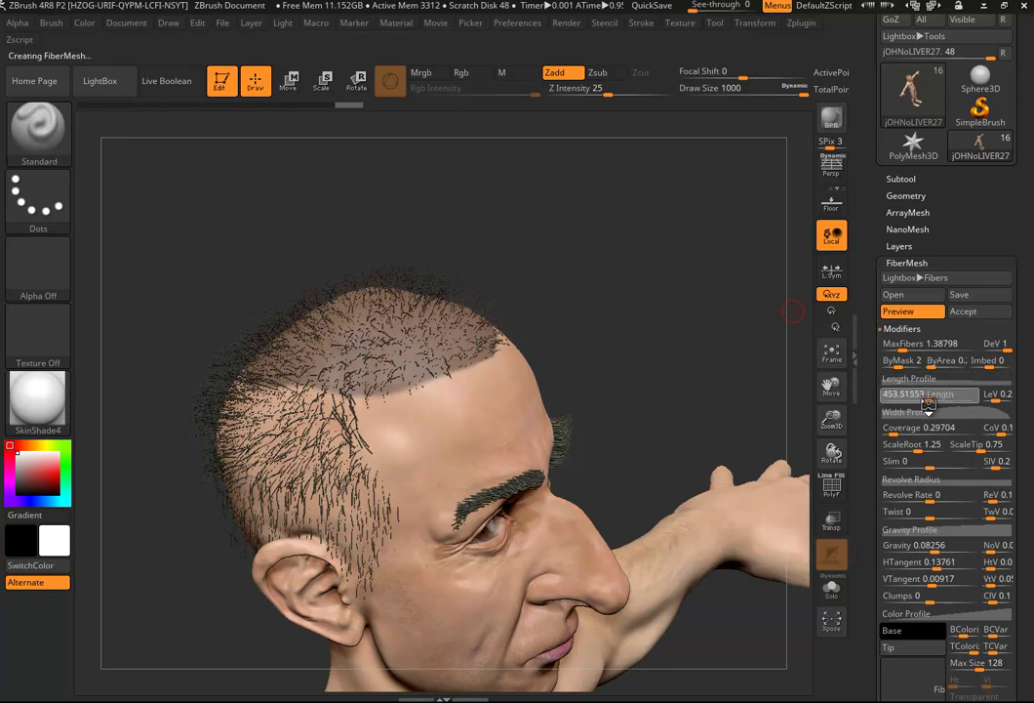
left_click_drag(673, 398, 640, 316)
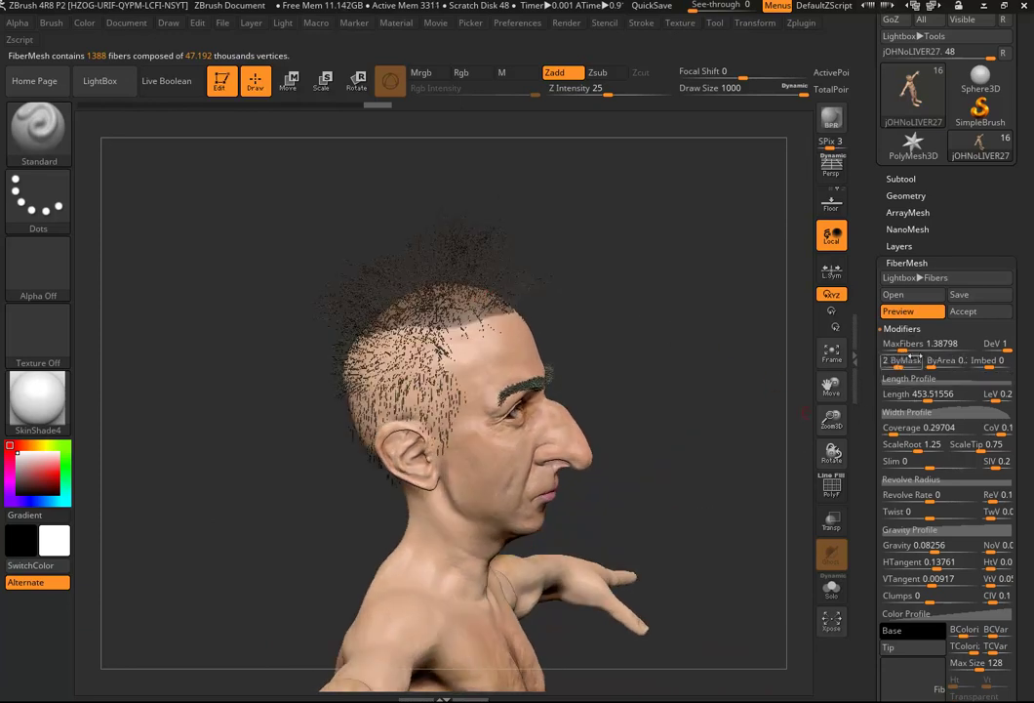
left_click_drag(670, 410, 566, 409)
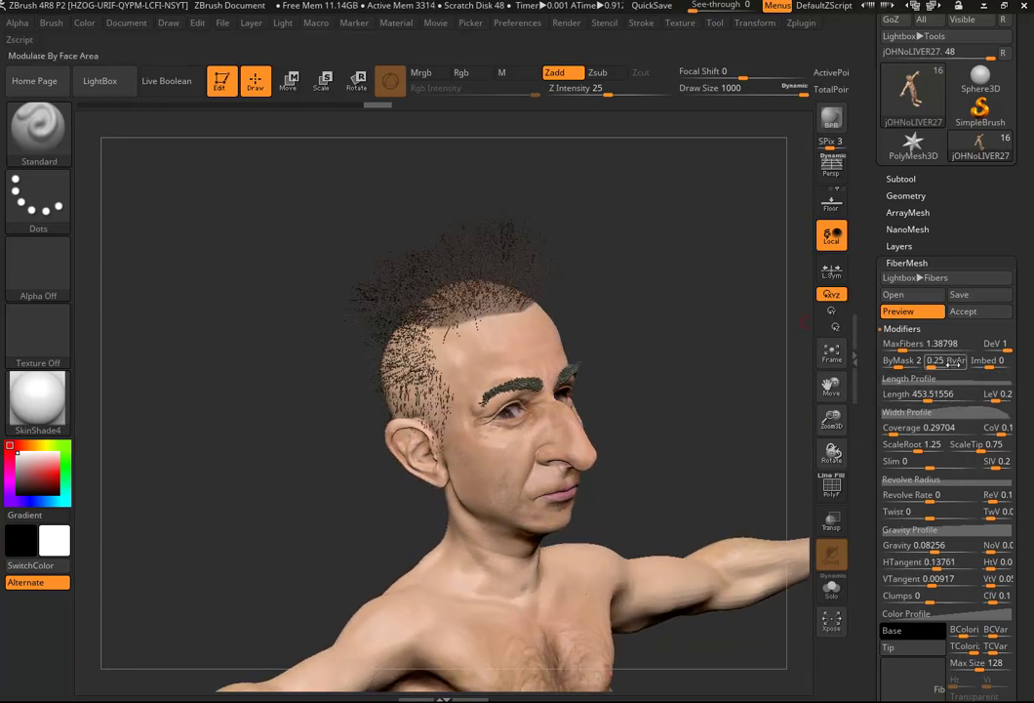
left_click(981, 312)
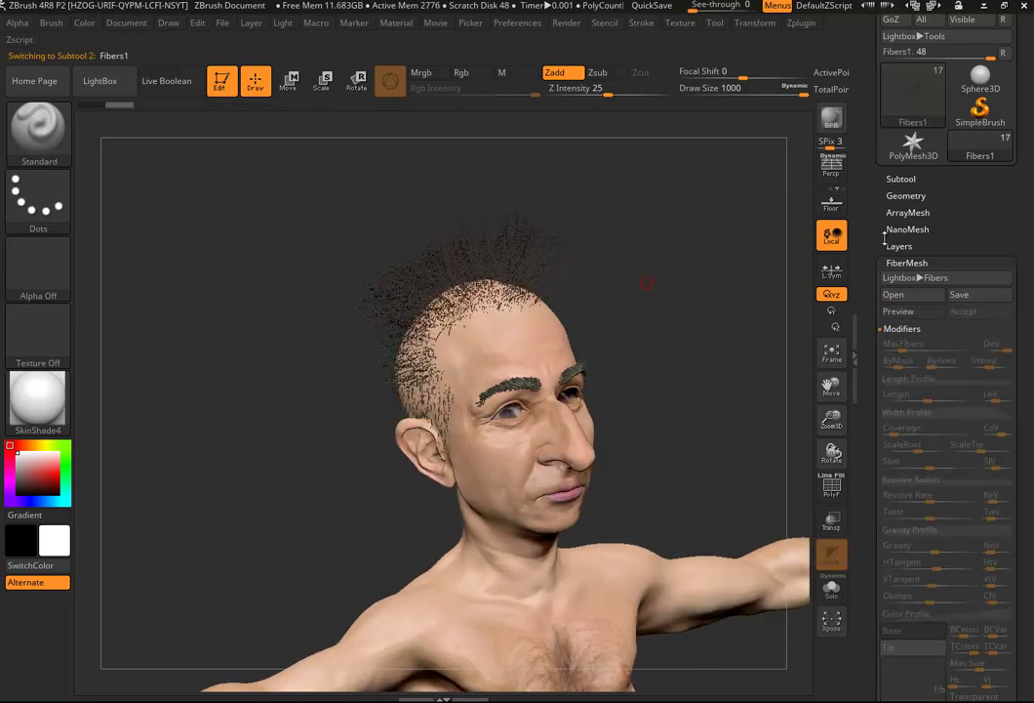
Show the subtool list and view the Palettes settings in the interface preferences.
left_click(907, 180)
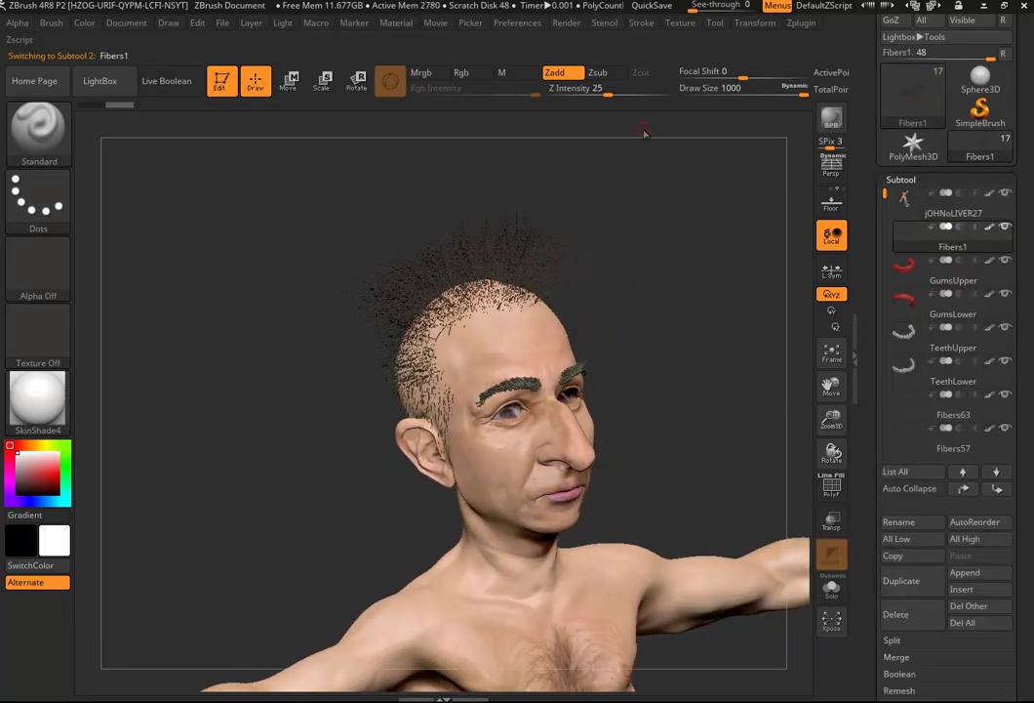
left_click(514, 24)
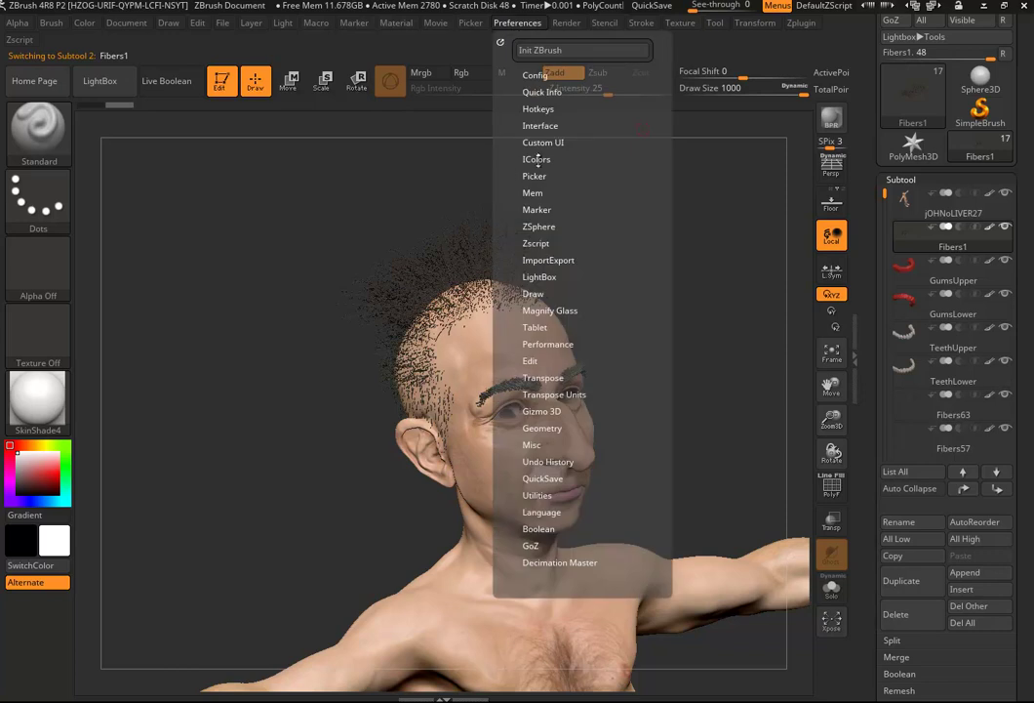
left_click(540, 124)
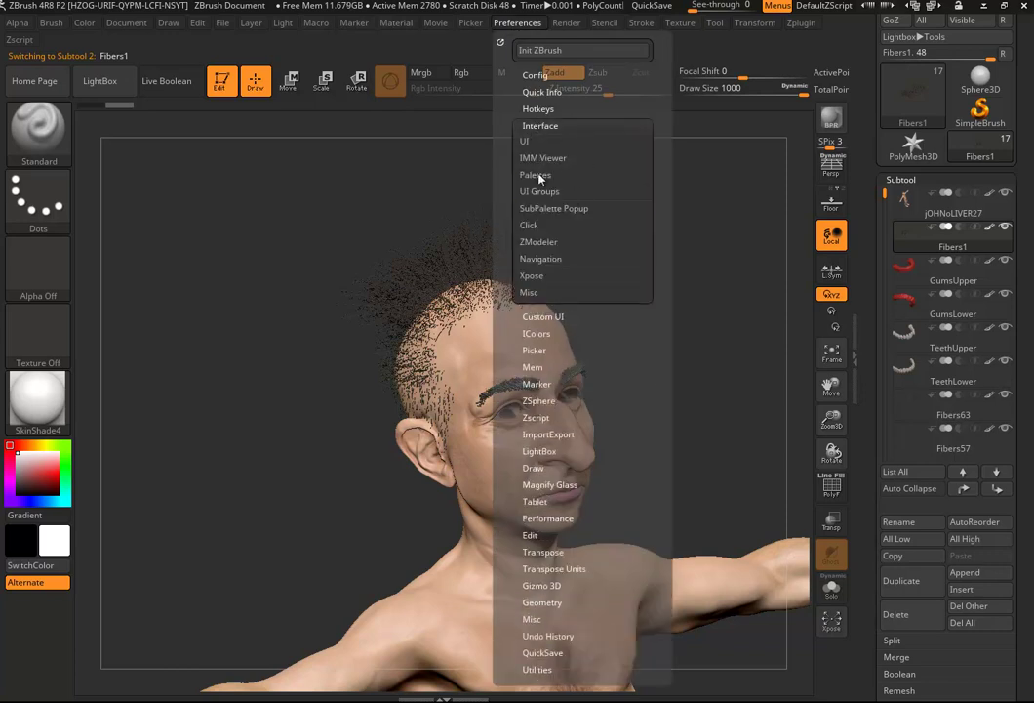
left_click(539, 176)
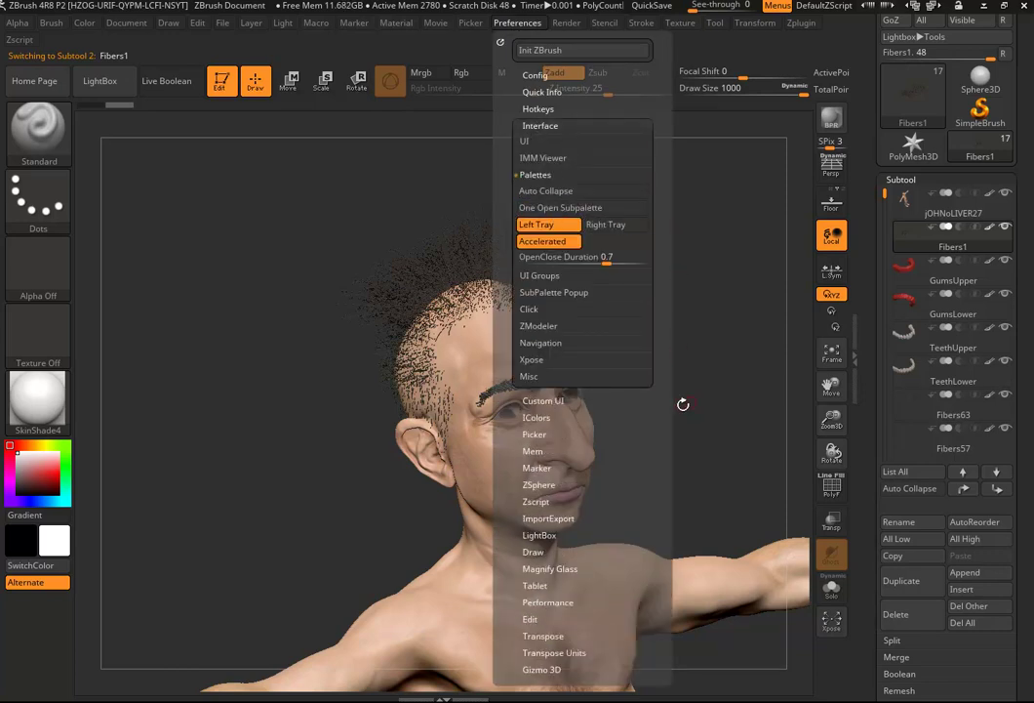
left_click_drag(1017, 308, 1005, 329)
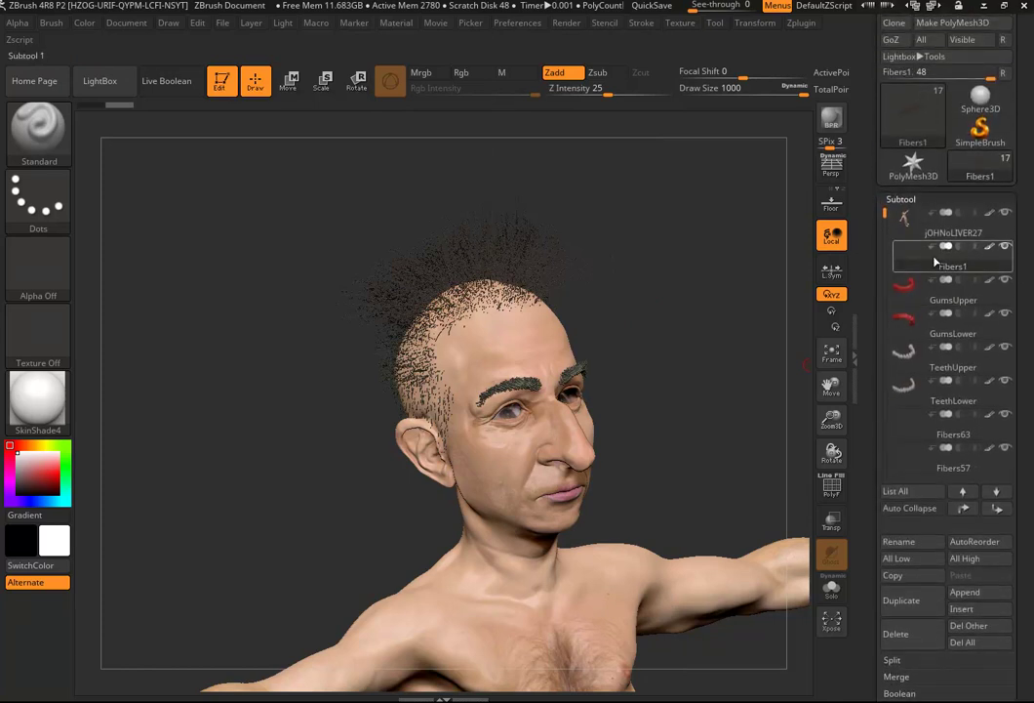
Choose the GroomerStrong brush for the new scalp fibers and set its draw size to 87.
mouse_move(954, 391)
left_click_drag(771, 376, 614, 312)
left_click_drag(700, 357, 689, 351)
left_click(41, 125)
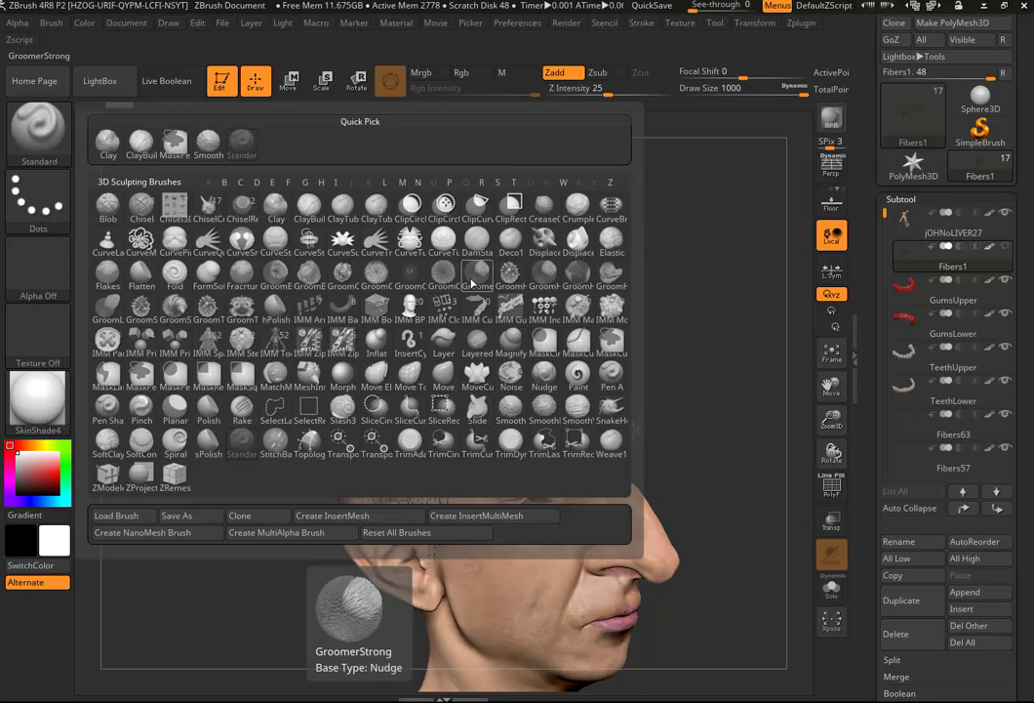
left_click(474, 282)
key("s")
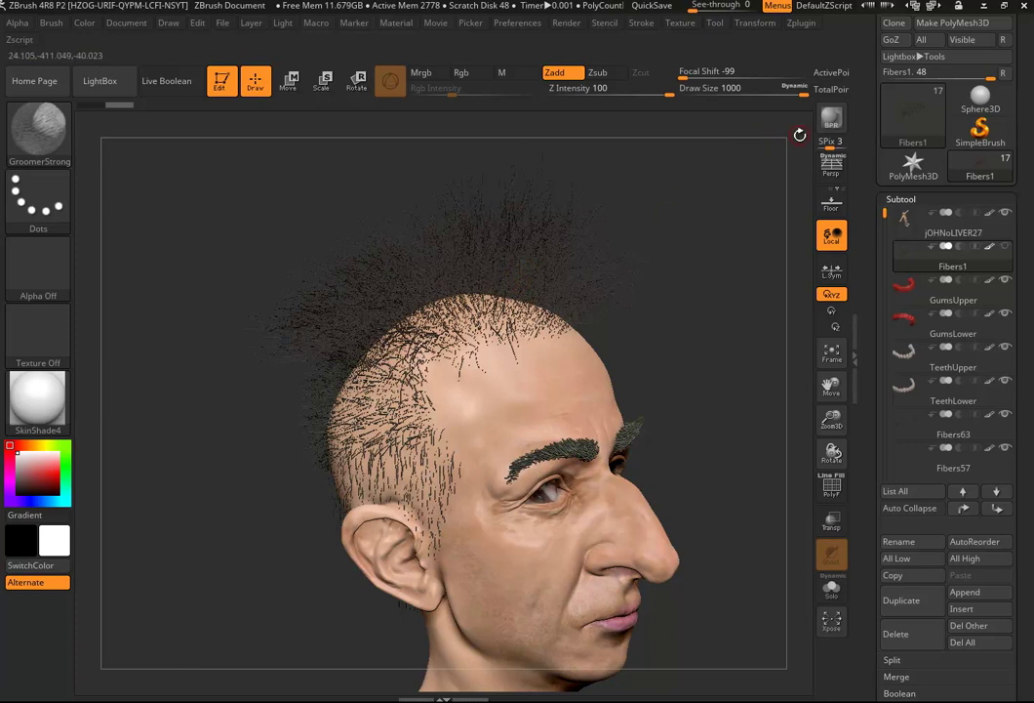
left_click(795, 90)
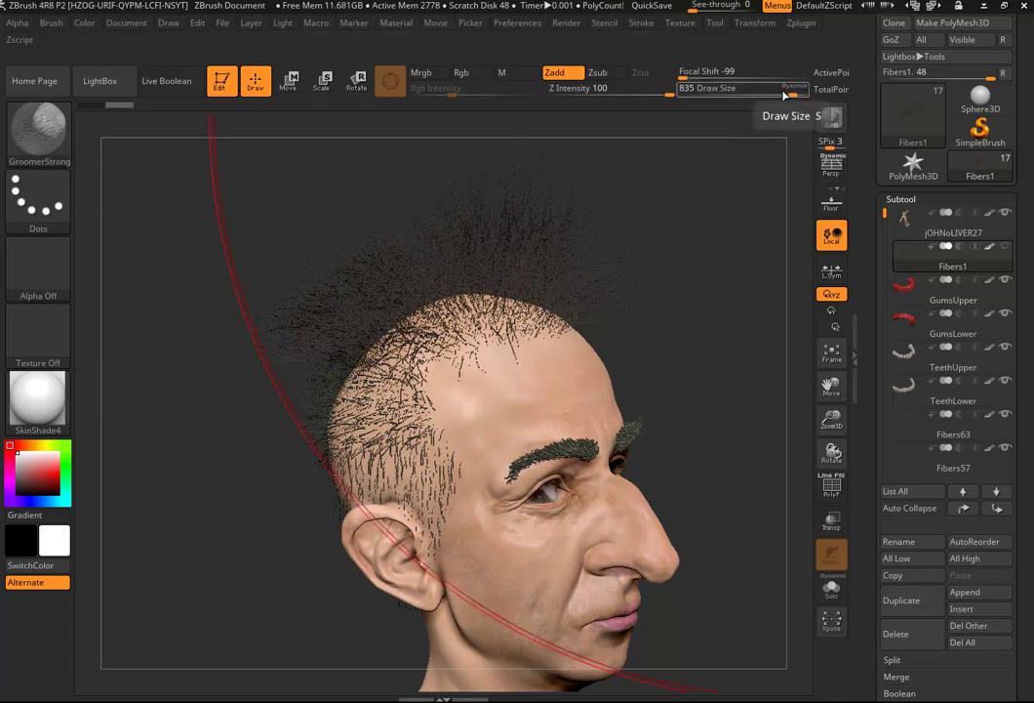
key("s")
left_click_drag(513, 283, 442, 287)
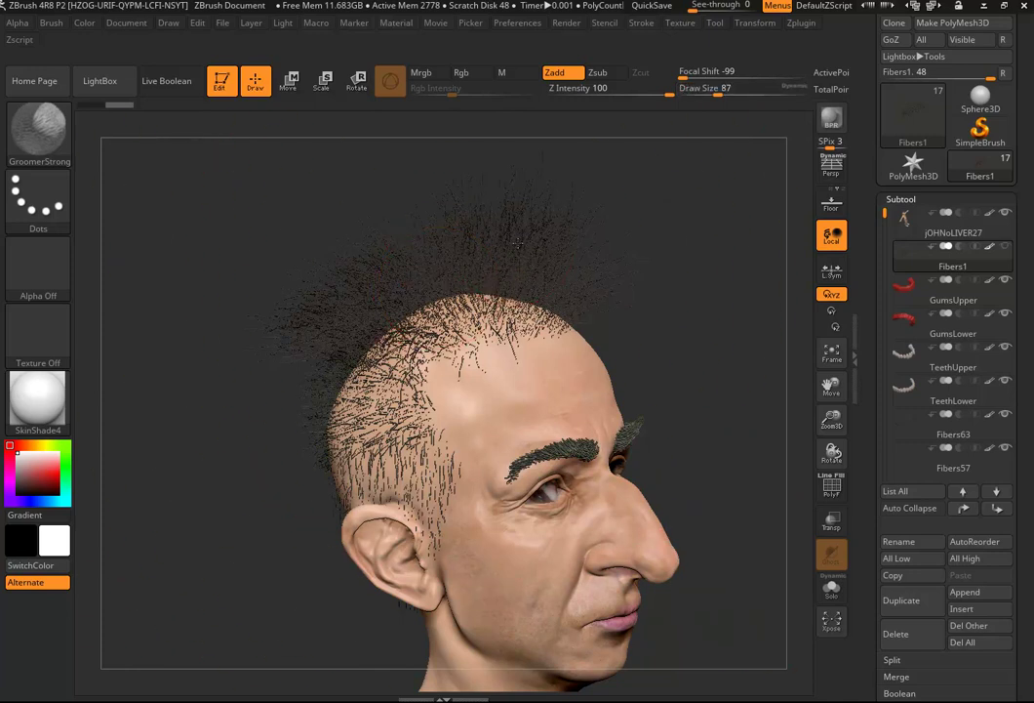
Comb the upright hair on top of the head sideways toward the character's right with the GroomerStrong brush.
mouse_move(708, 353)
left_mouse_down()
mouse_move(527, 322)
mouse_move(487, 293)
left_mouse_up()
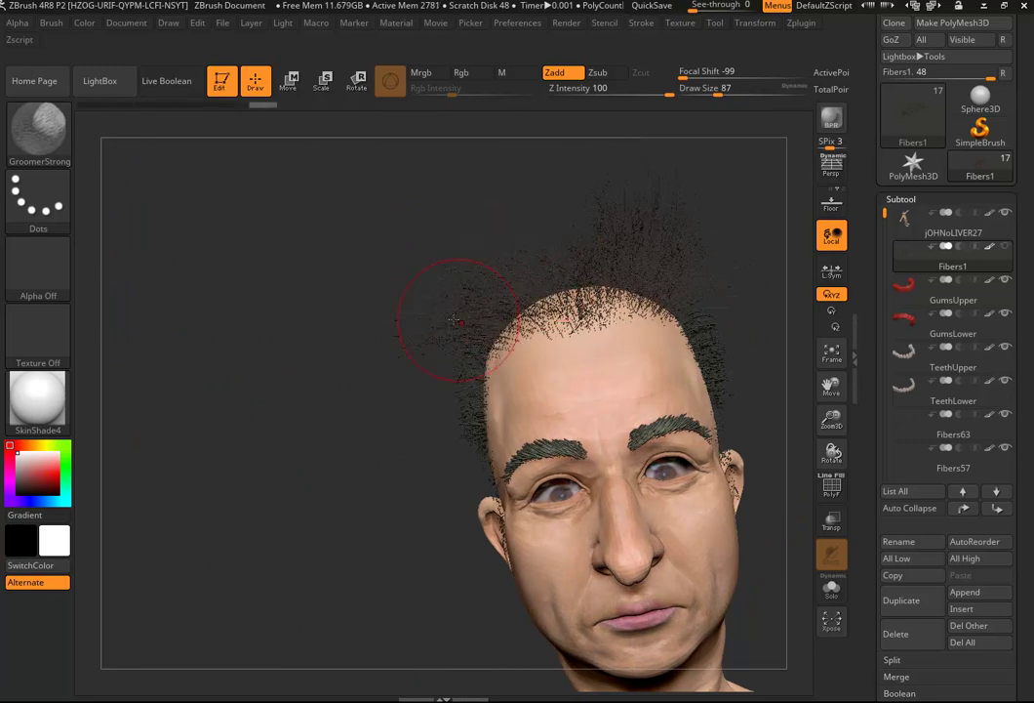
left_click_drag(593, 311, 558, 248)
left_click_drag(618, 260, 566, 251)
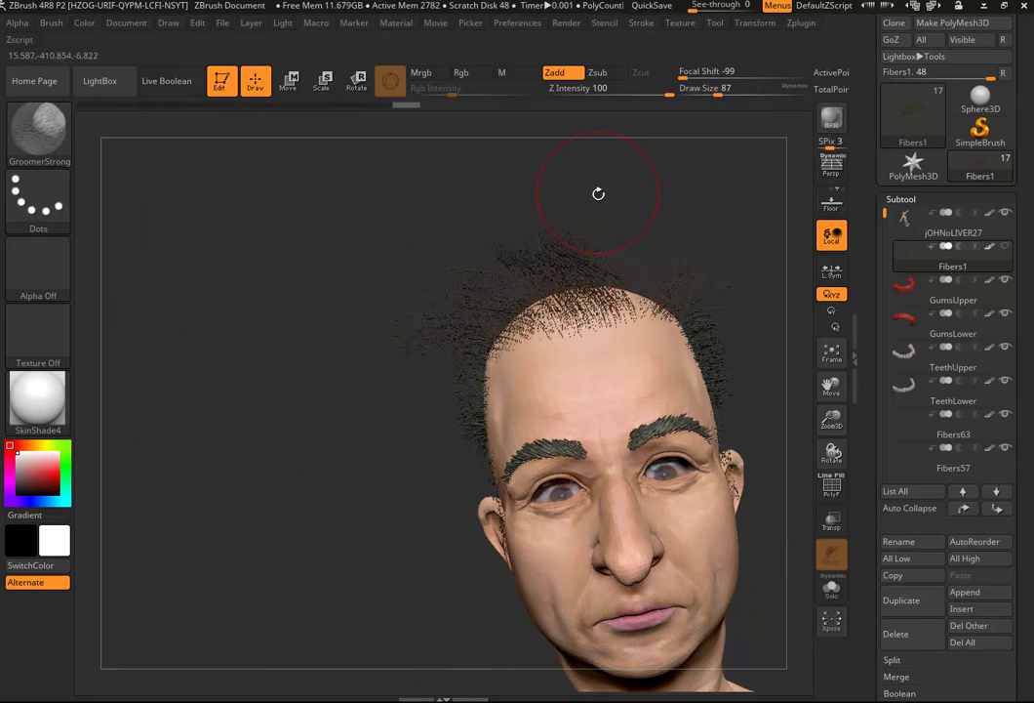
mouse_move(682, 237)
left_mouse_down()
mouse_move(600, 288)
mouse_move(547, 234)
left_mouse_up()
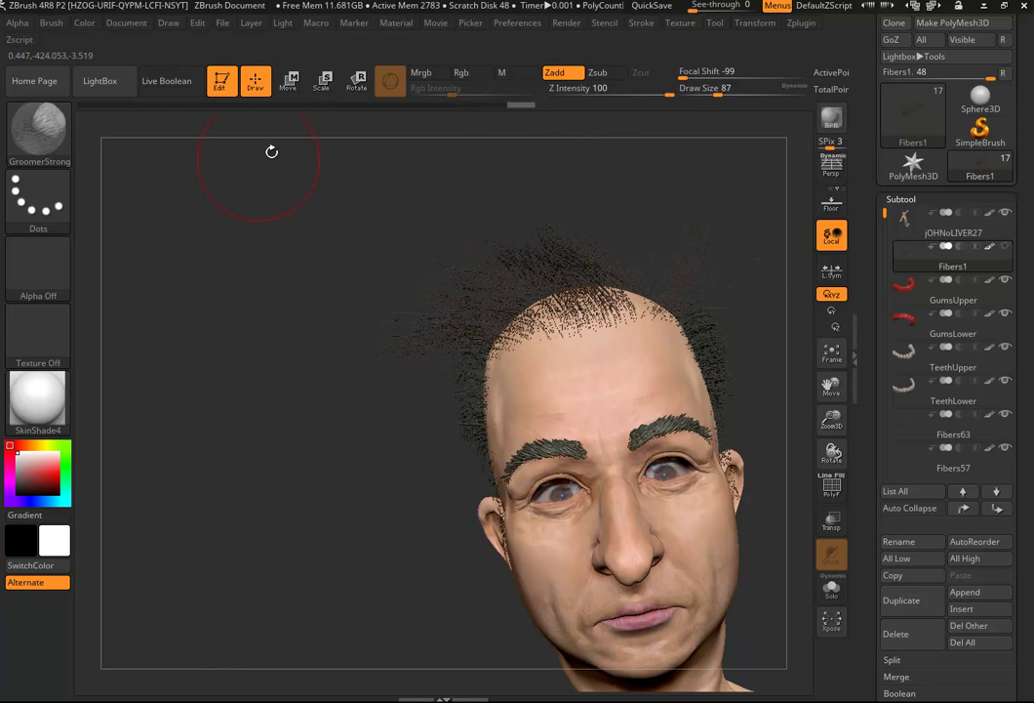
Choose the GroomBrush1 brush and comb the scalp fibers on top of the head upward and across.
left_click(40, 125)
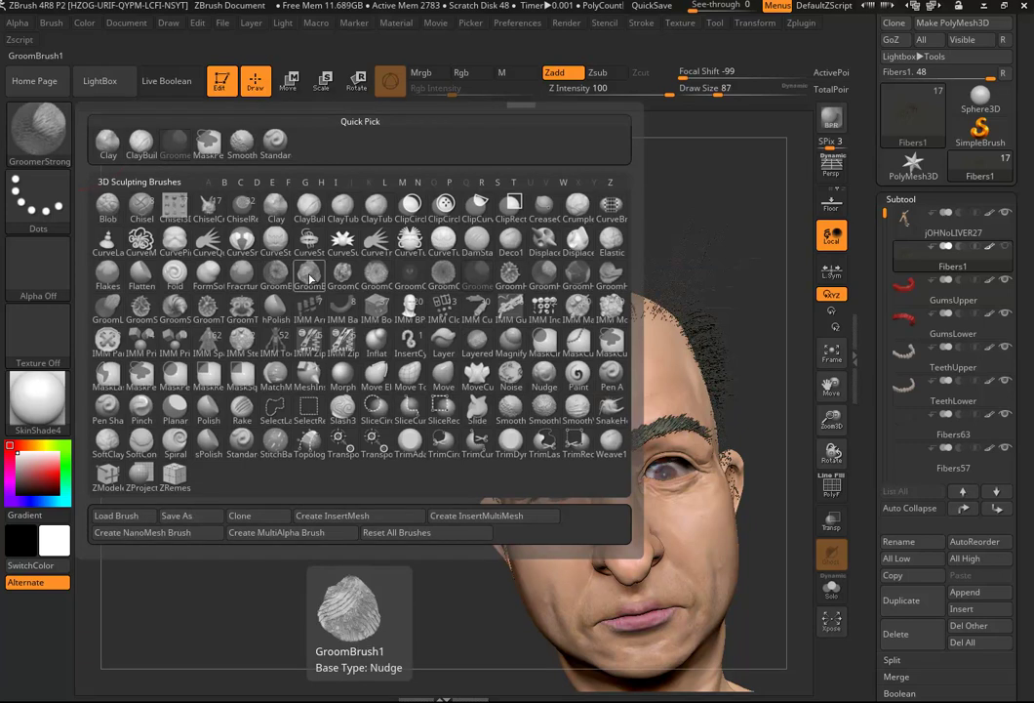
left_click(309, 280)
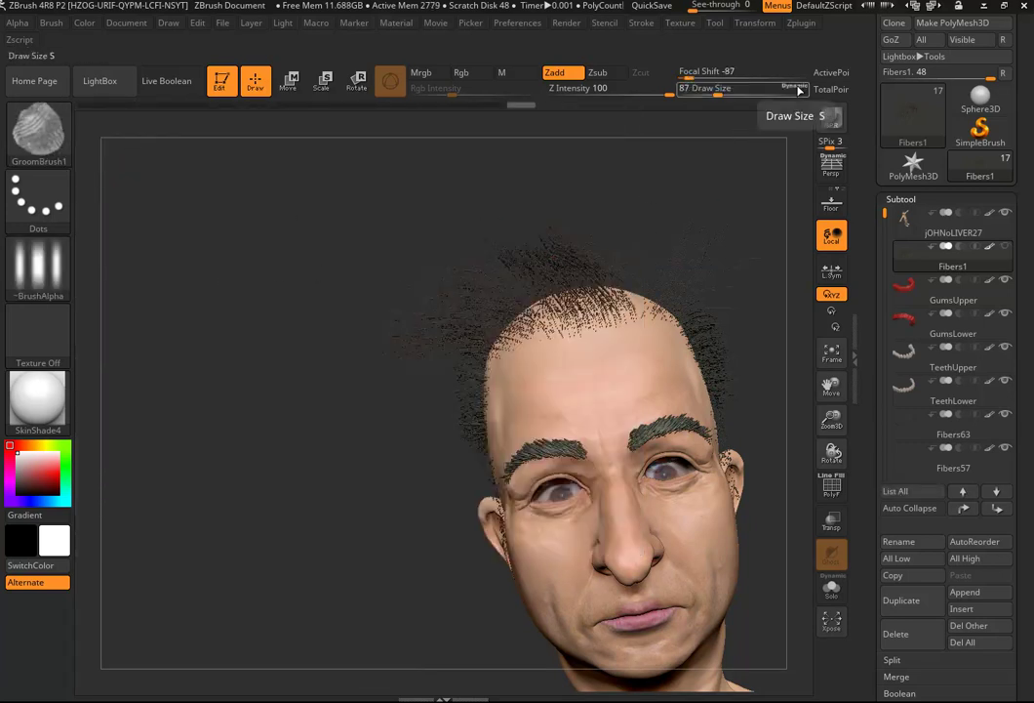
mouse_move(475, 294)
left_mouse_down()
mouse_move(507, 265)
mouse_move(485, 197)
left_mouse_up()
left_click_drag(472, 307, 624, 268)
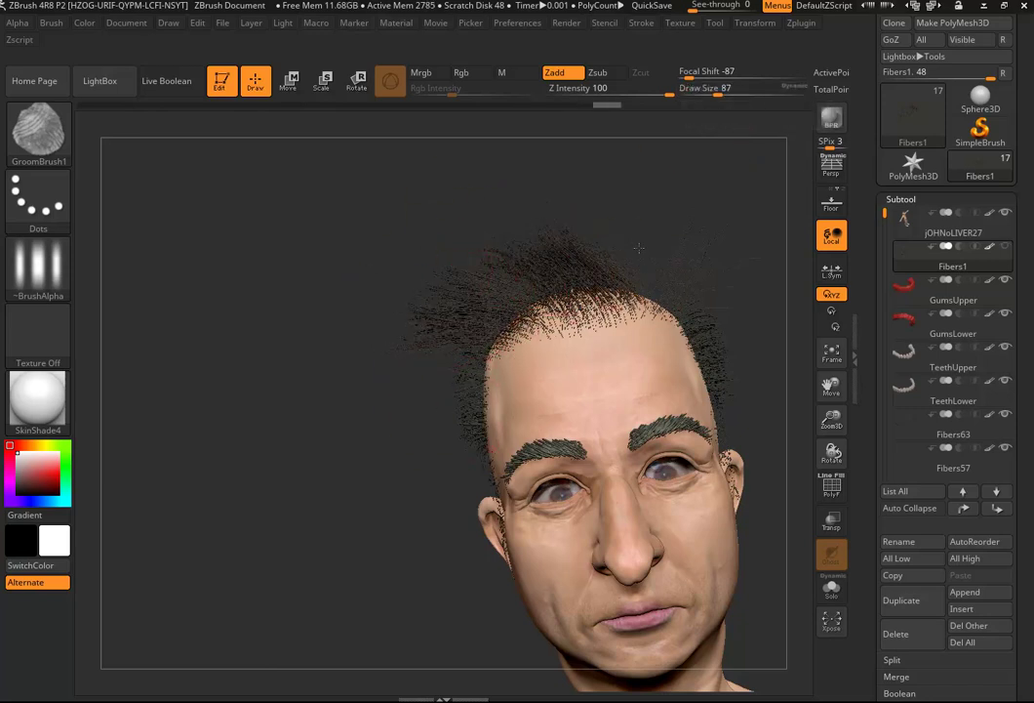
Examine the groomed scalp hair from the side profile and the front three-quarter views.
left_click_drag(429, 332, 291, 450)
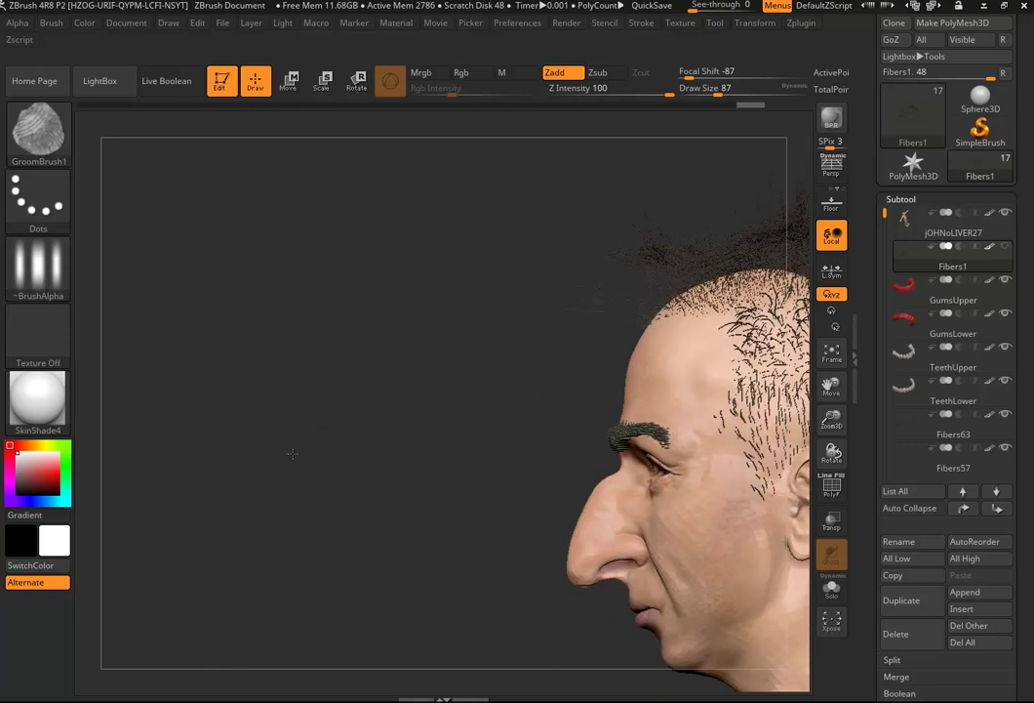
left_click_drag(404, 432, 181, 477, "alt")
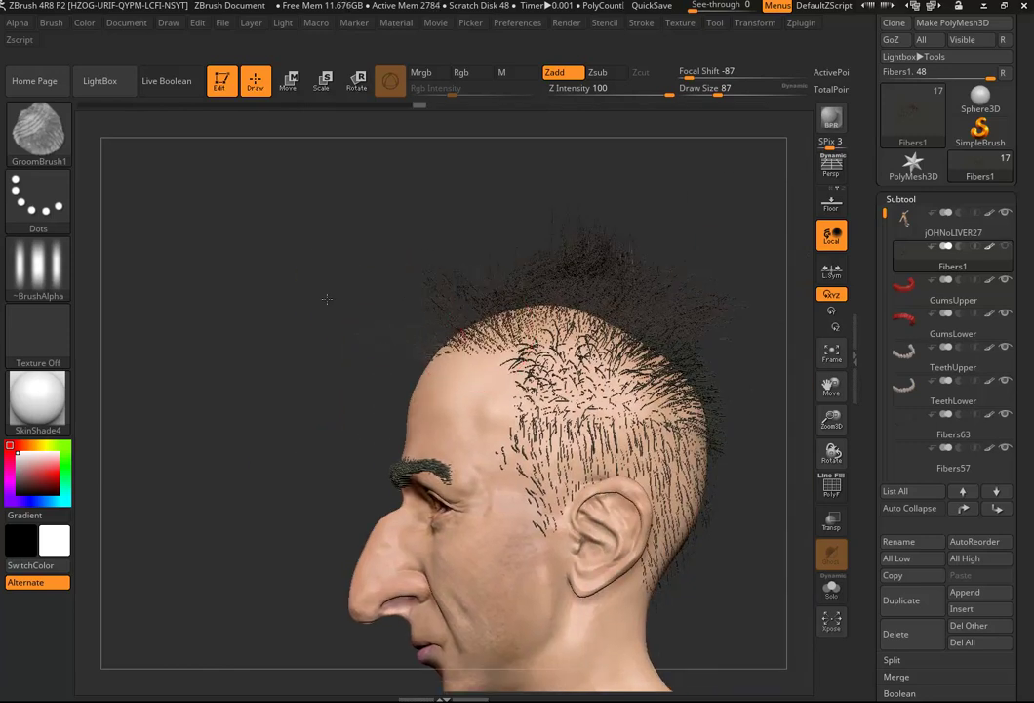
left_click_drag(727, 201, 693, 371)
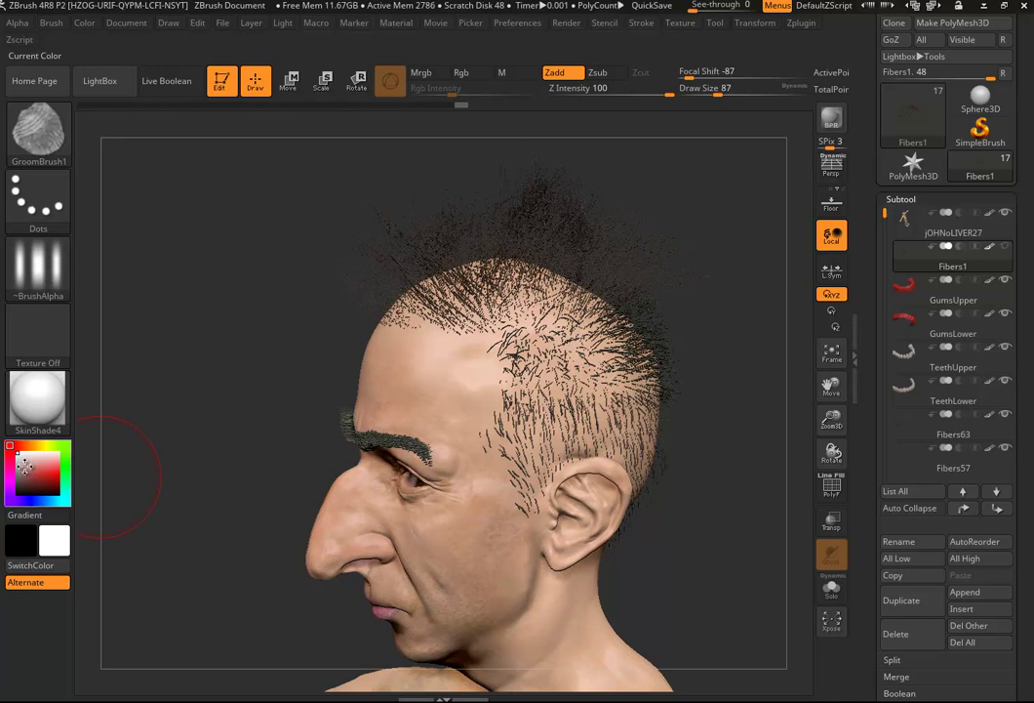
left_click_drag(307, 417, 337, 460, "alt")
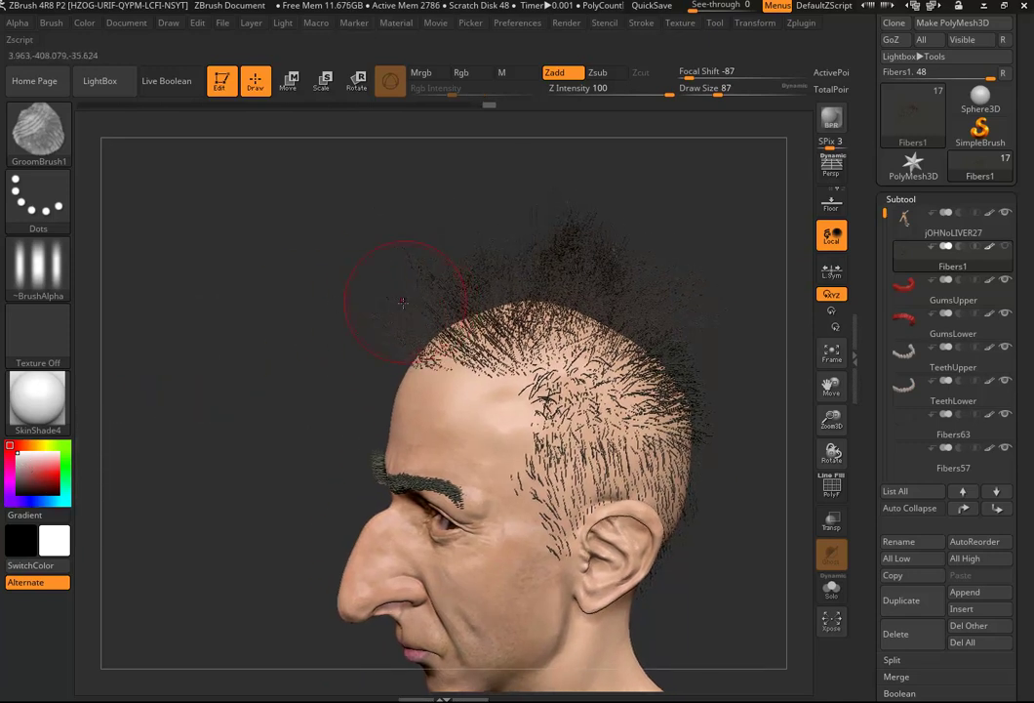
left_click_drag(681, 213, 548, 288)
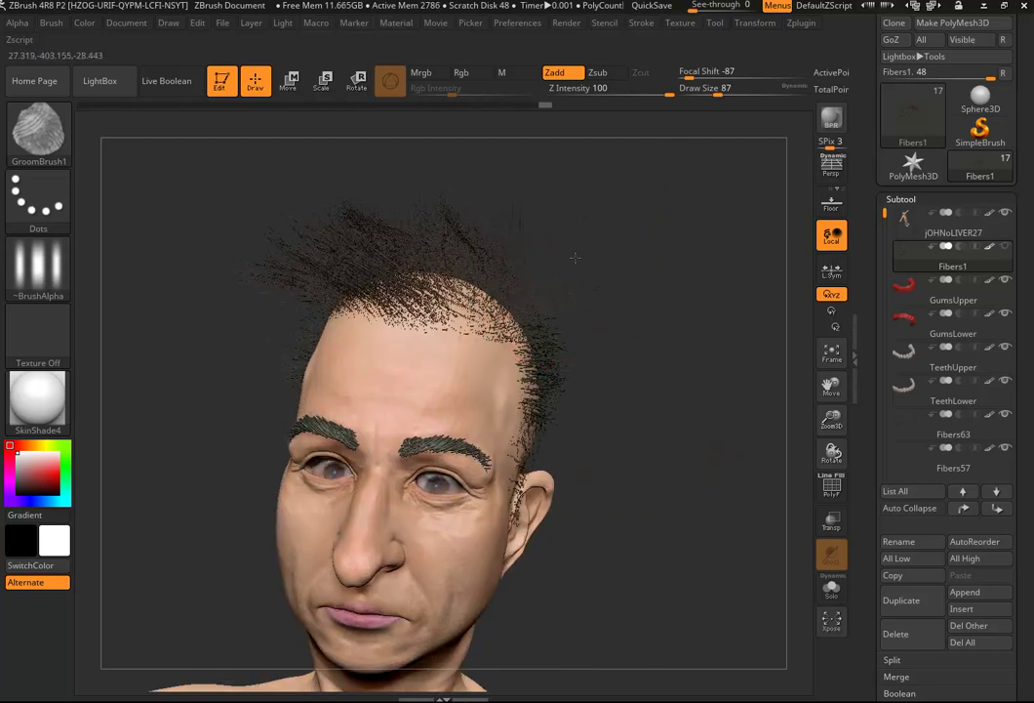
left_click_drag(628, 397, 602, 369)
left_click_drag(602, 431, 583, 409)
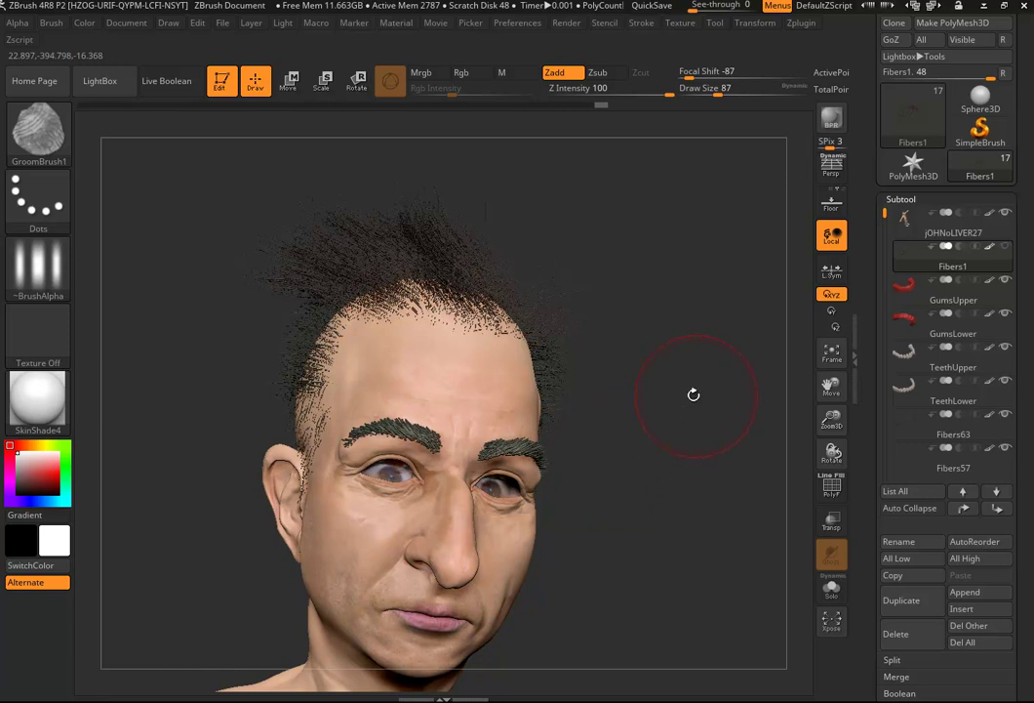
Start a FiberMesh curve export of the scalp fibers and cancel it to adjust the preview visibility.
scroll(1032, 416, "down", 3)
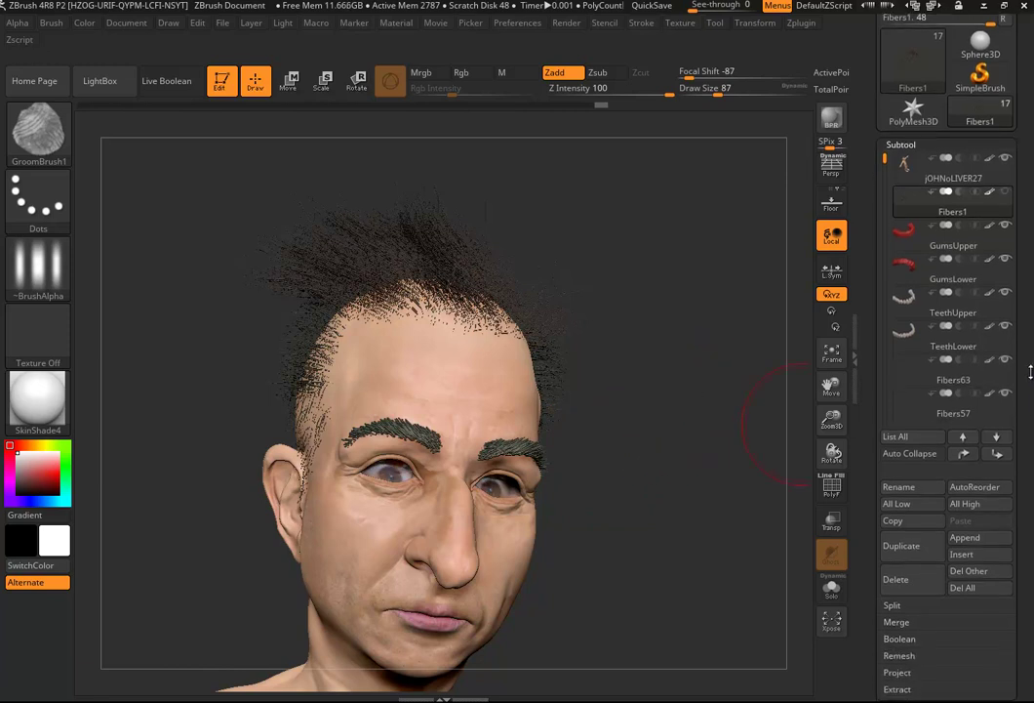
scroll(1015, 322, "down", 6)
scroll(969, 308, "down", 2)
left_click_drag(974, 417, 974, 388)
left_click(889, 357)
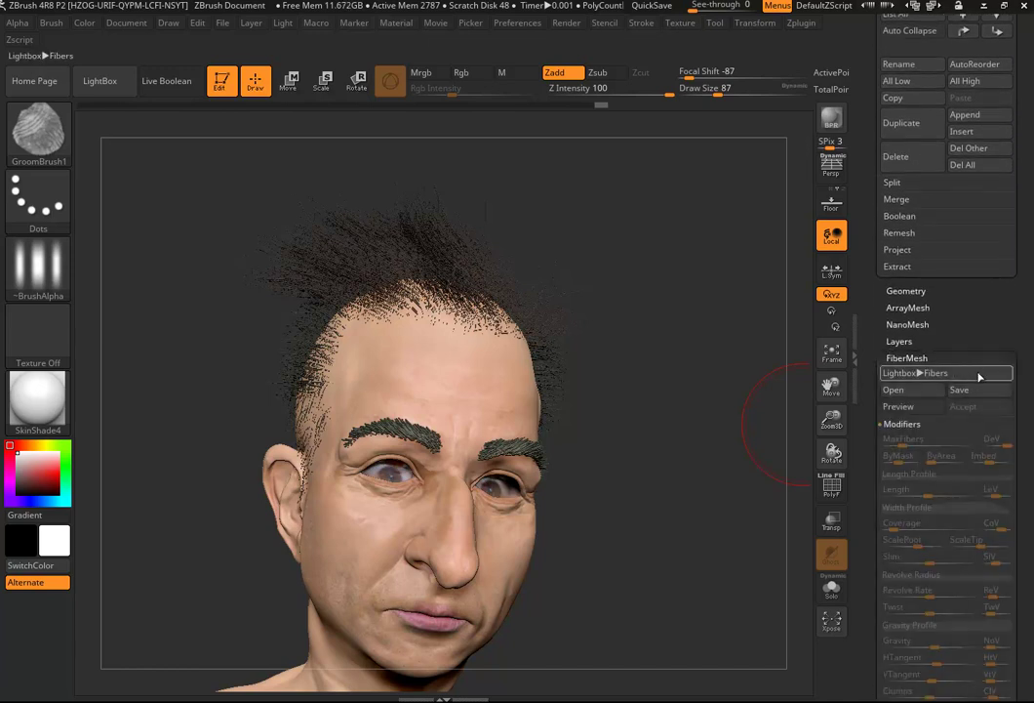
left_click(887, 425)
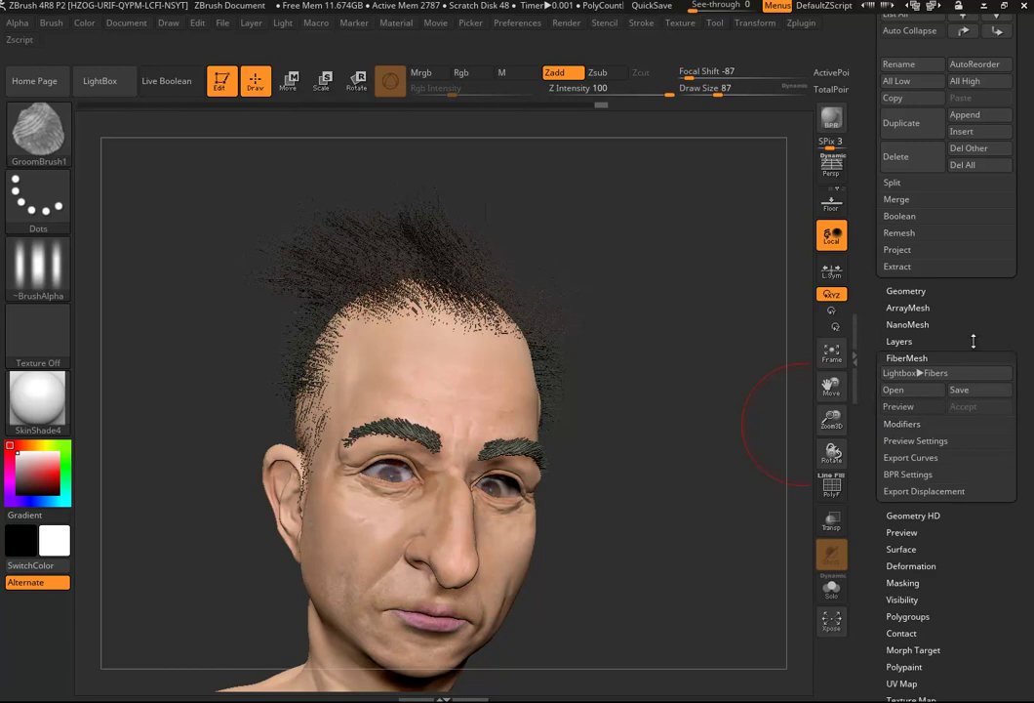
scroll(927, 401, "down", 2)
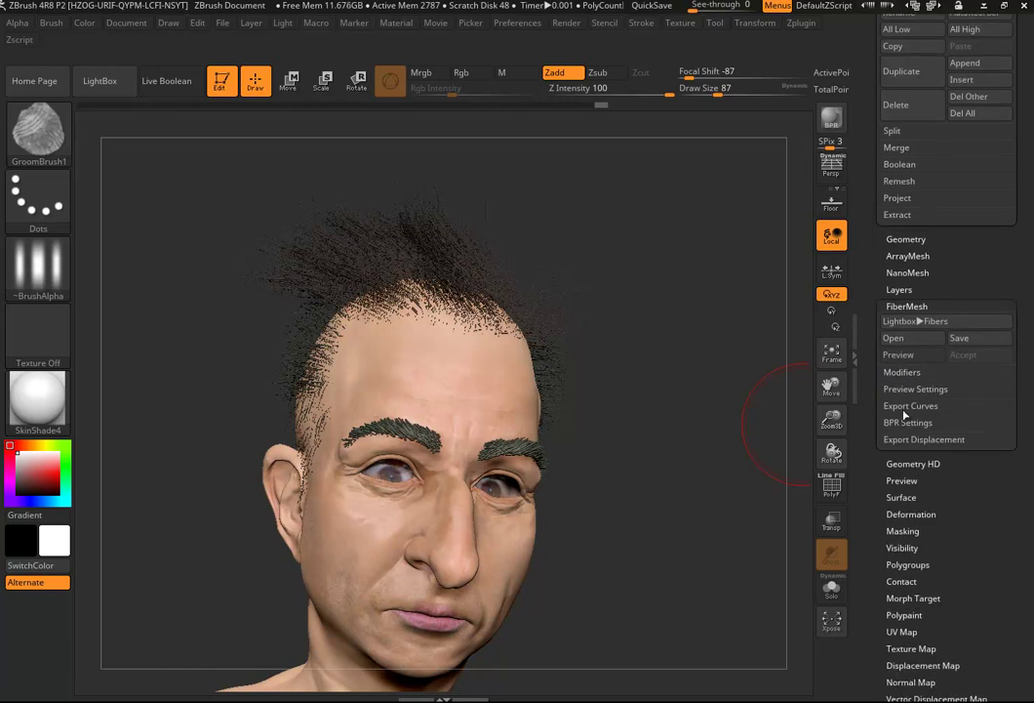
left_click(906, 407)
left_click(918, 430)
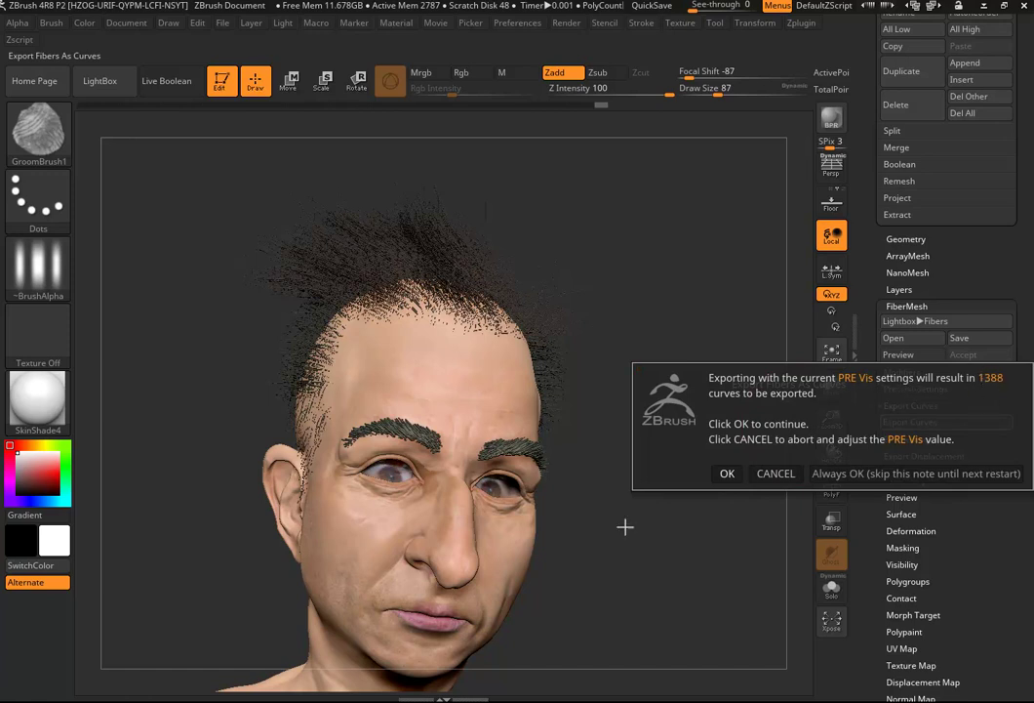
left_click(771, 475)
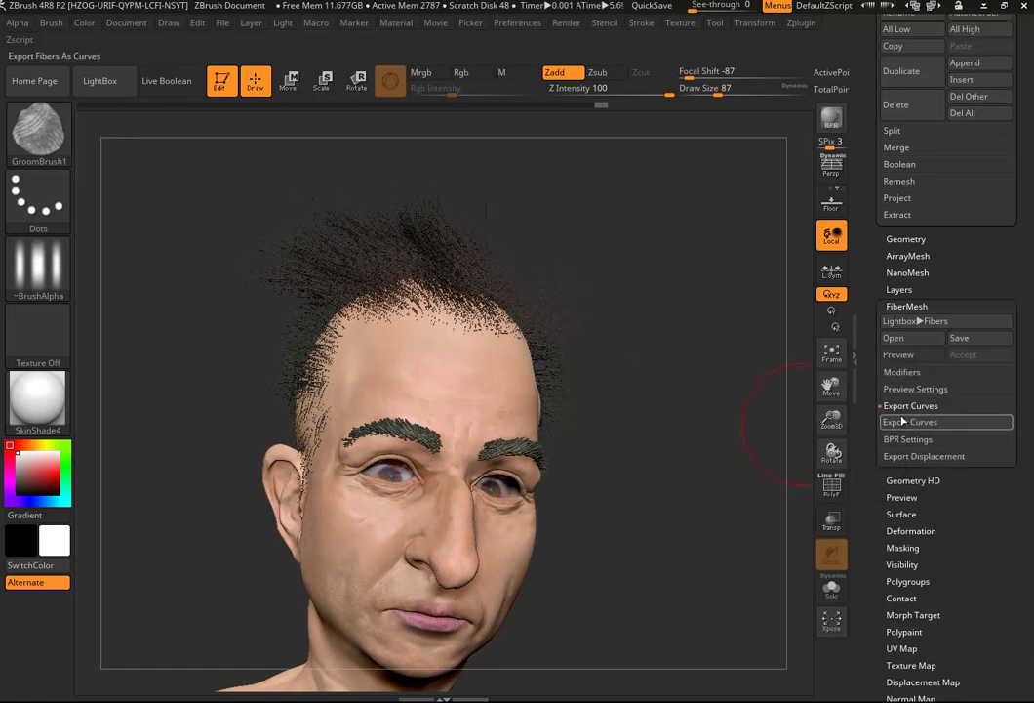
Set the FiberMesh preview visibility (PRE Vis) of the scalp fibers to 49.
left_click(908, 389)
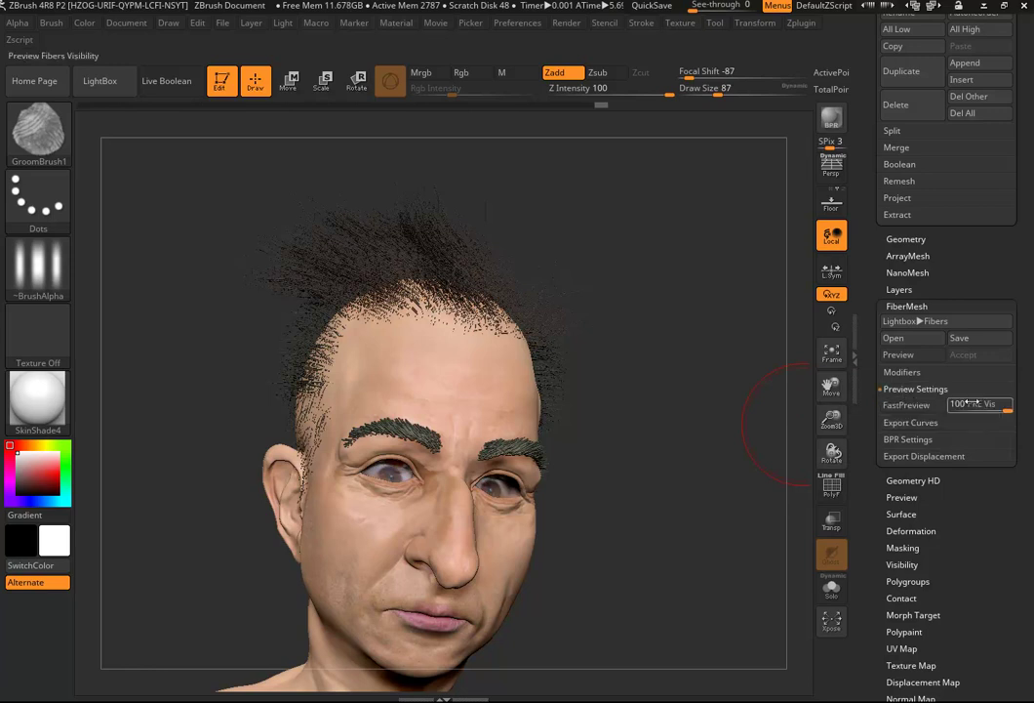
left_click(982, 410)
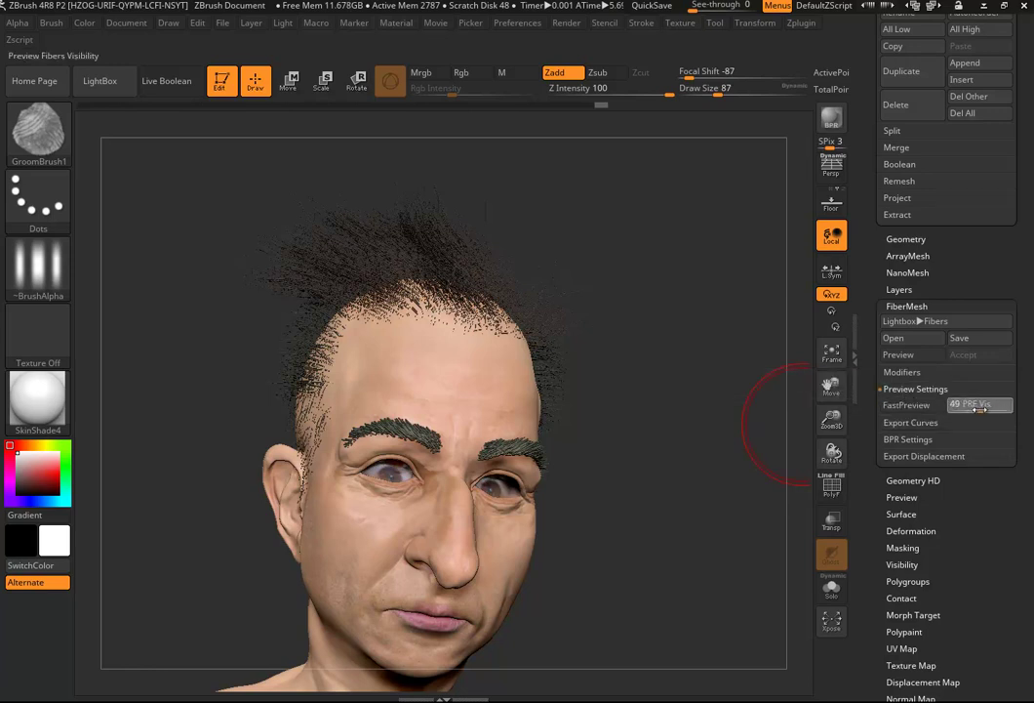
left_click(979, 408)
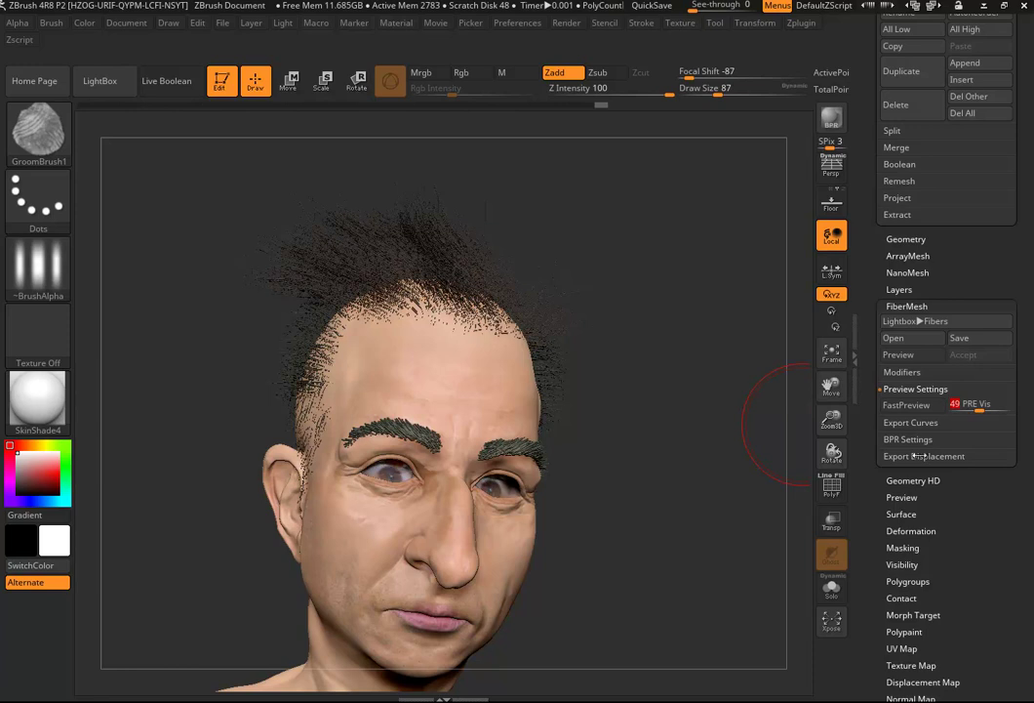
Start exporting the fibers as curves, choose Maya Ascii Format (*.ma) as the file type, and cancel without saving.
left_click(899, 422)
left_click(908, 423)
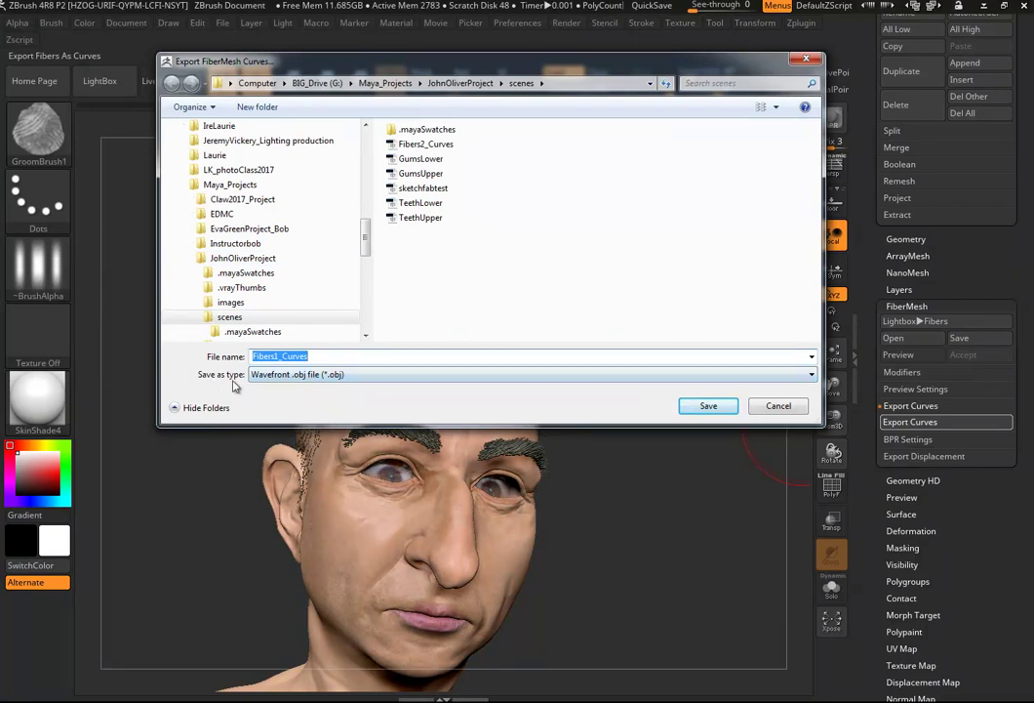
left_click(357, 375)
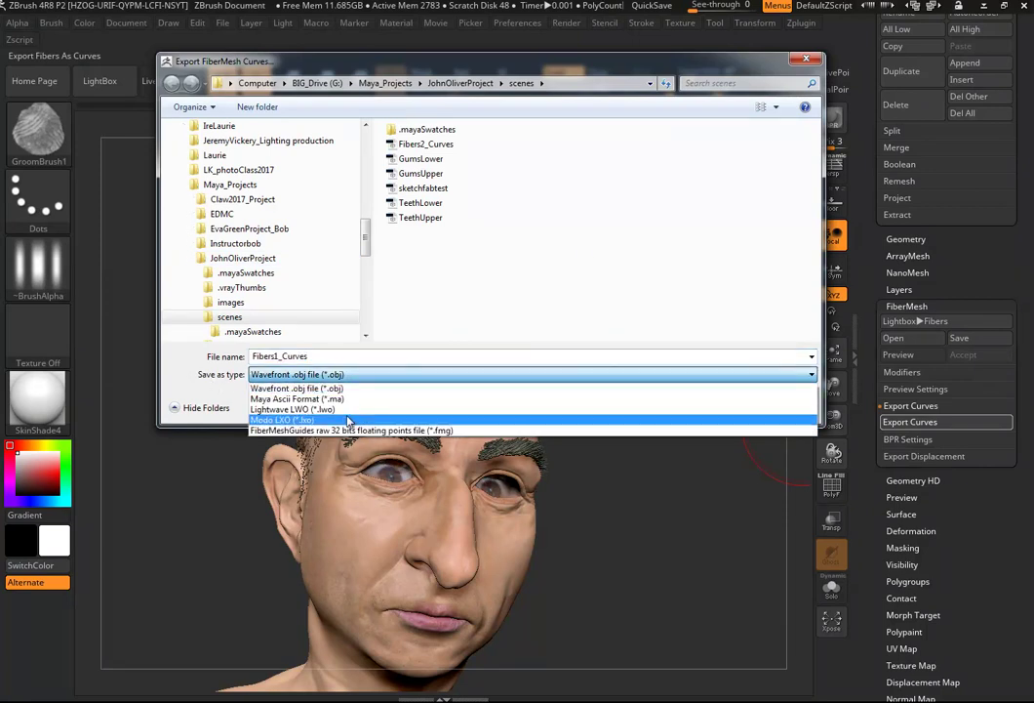
left_click(303, 399)
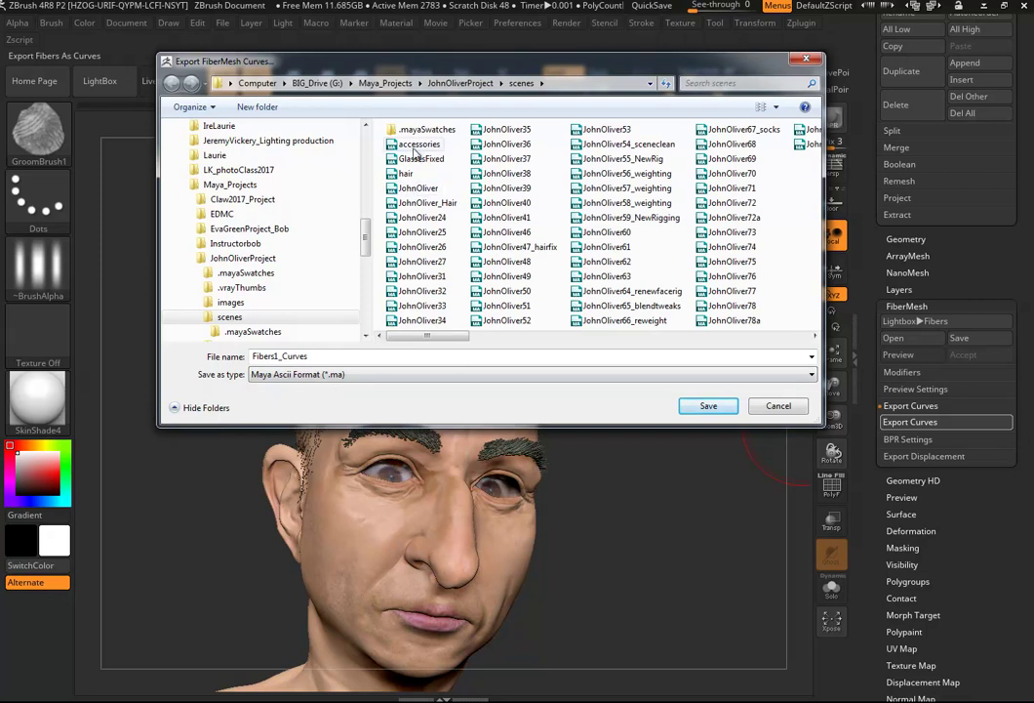
left_click(777, 406)
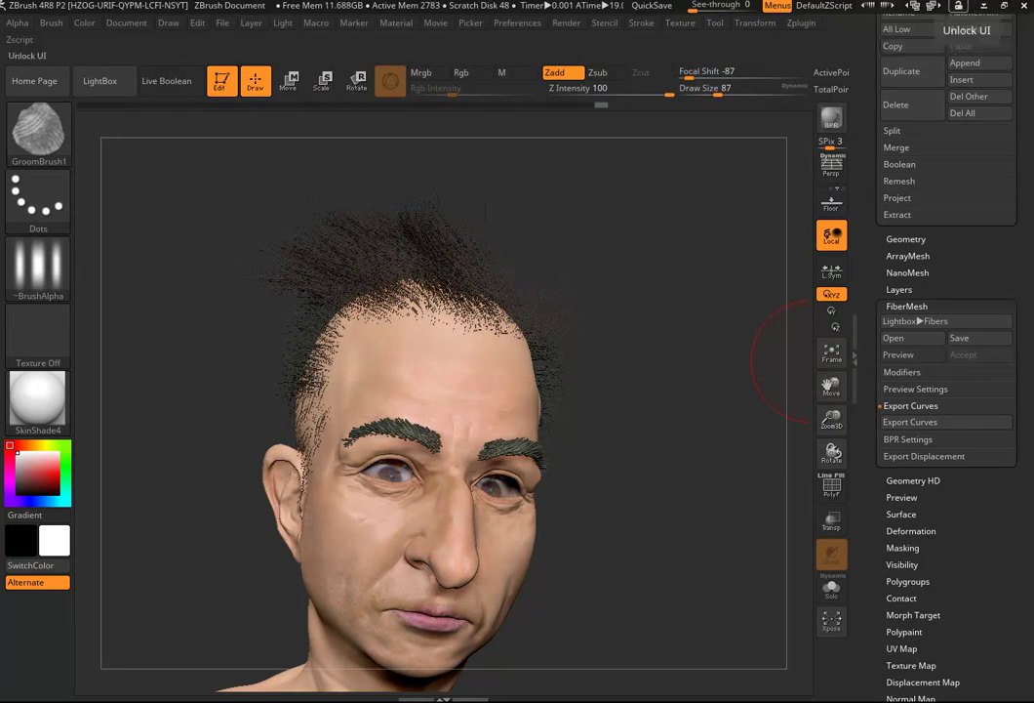
Switch to Maya and view the hair curves on the character's head up close.
left_click(985, 6)
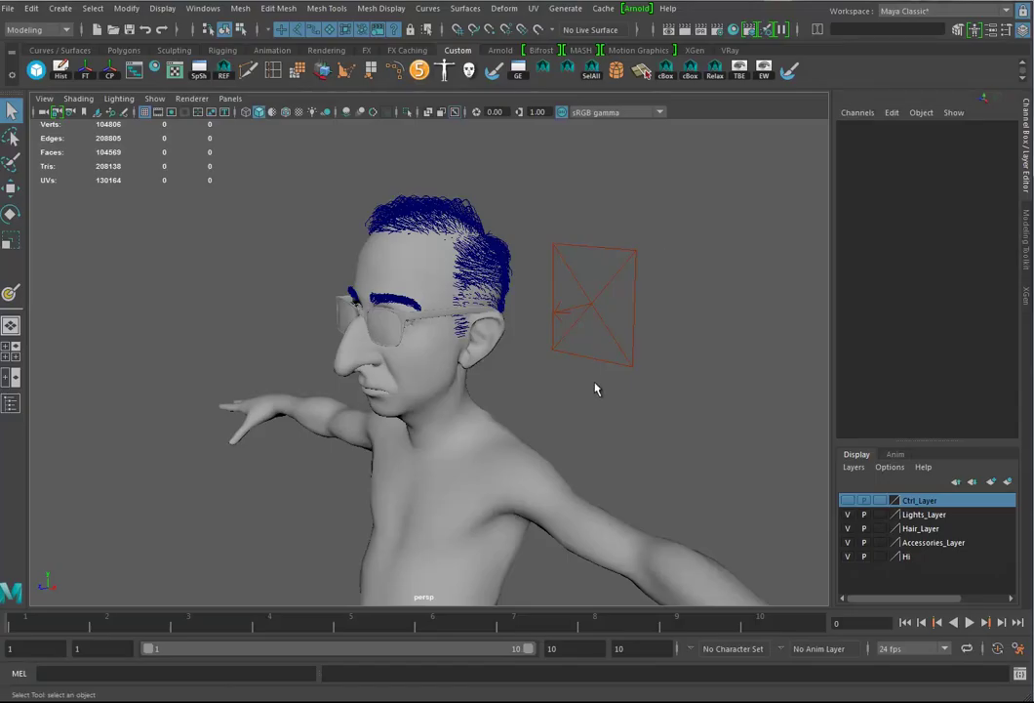
left_click_drag(508, 367, 563, 380, "alt")
middle_click_drag(469, 142, 450, 193, "alt")
left_click_drag(585, 390, 559, 392, "alt")
right_click_drag(559, 392, 591, 414, "alt")
middle_click_drag(591, 415, 582, 453, "alt")
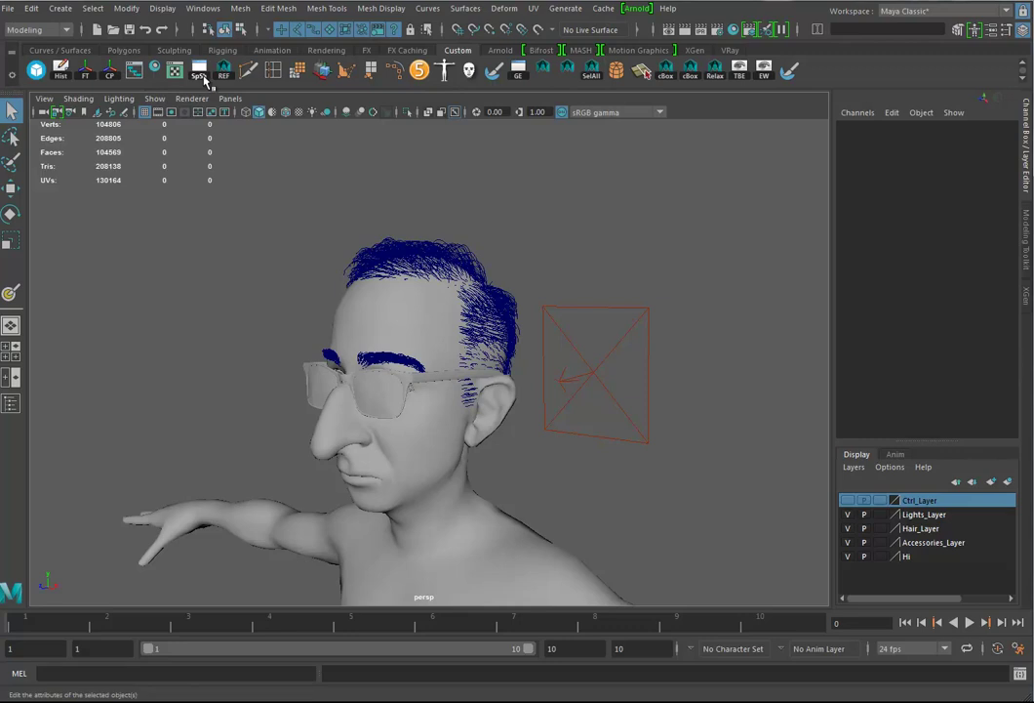
Open the Hypergraph hierarchy and select the Hair_Top curve group under Hair_Grp.
left_click(133, 72)
left_click_drag(348, 485, 338, 181)
scroll(371, 356, "up", 1)
left_click(337, 296)
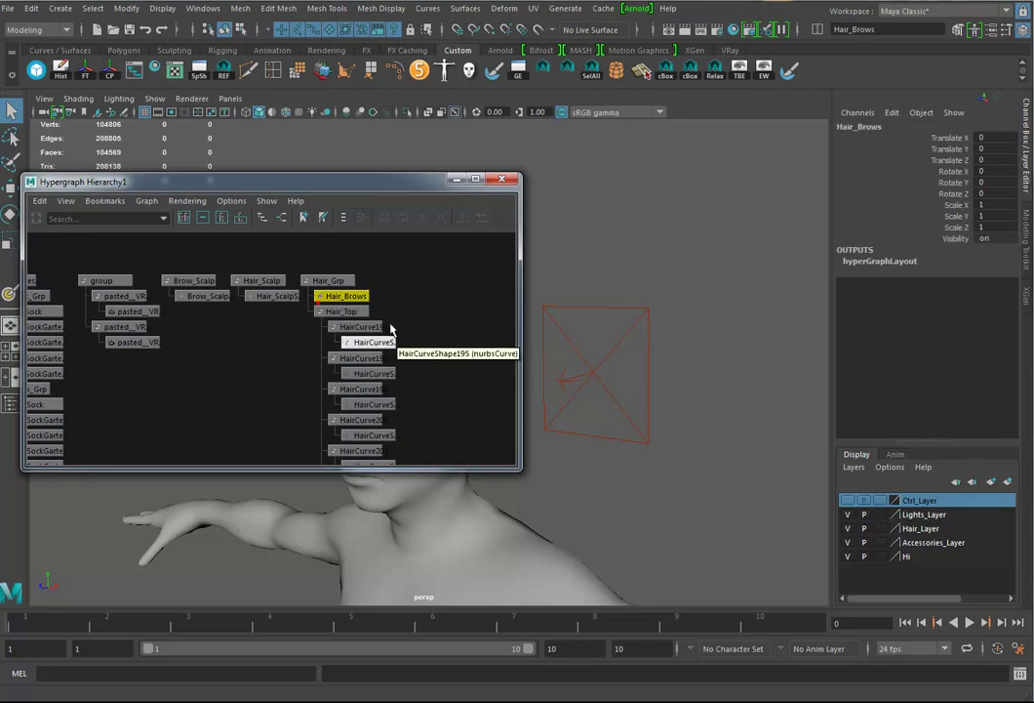
left_click(316, 296)
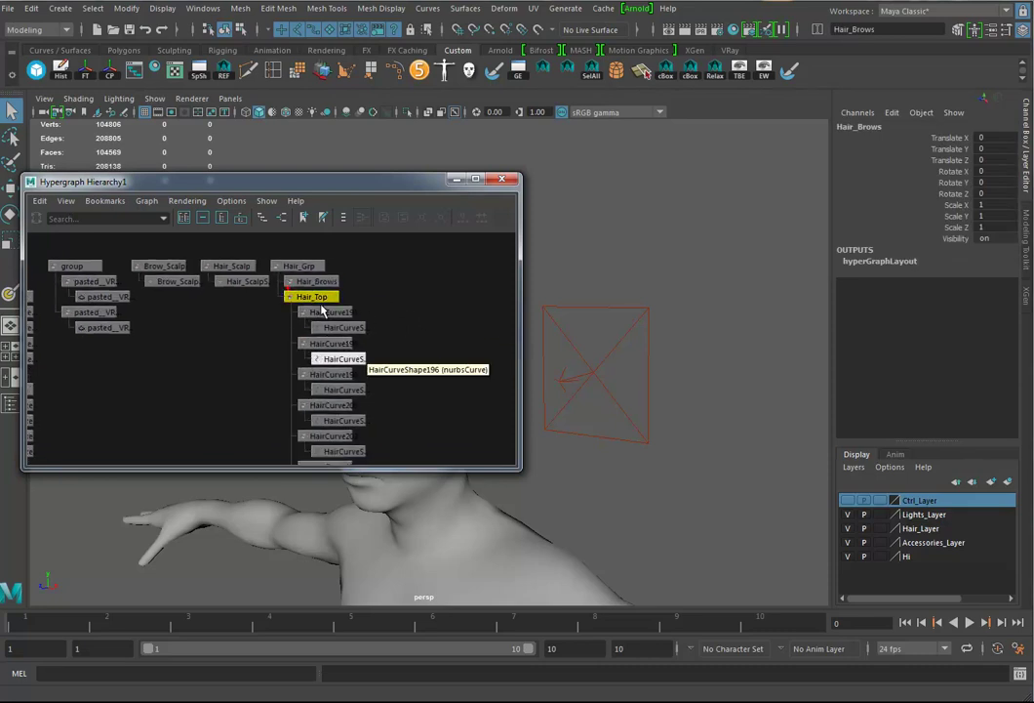
right_click_drag(430, 353, 517, 389, "alt")
middle_click_drag(455, 366, 423, 370, "alt")
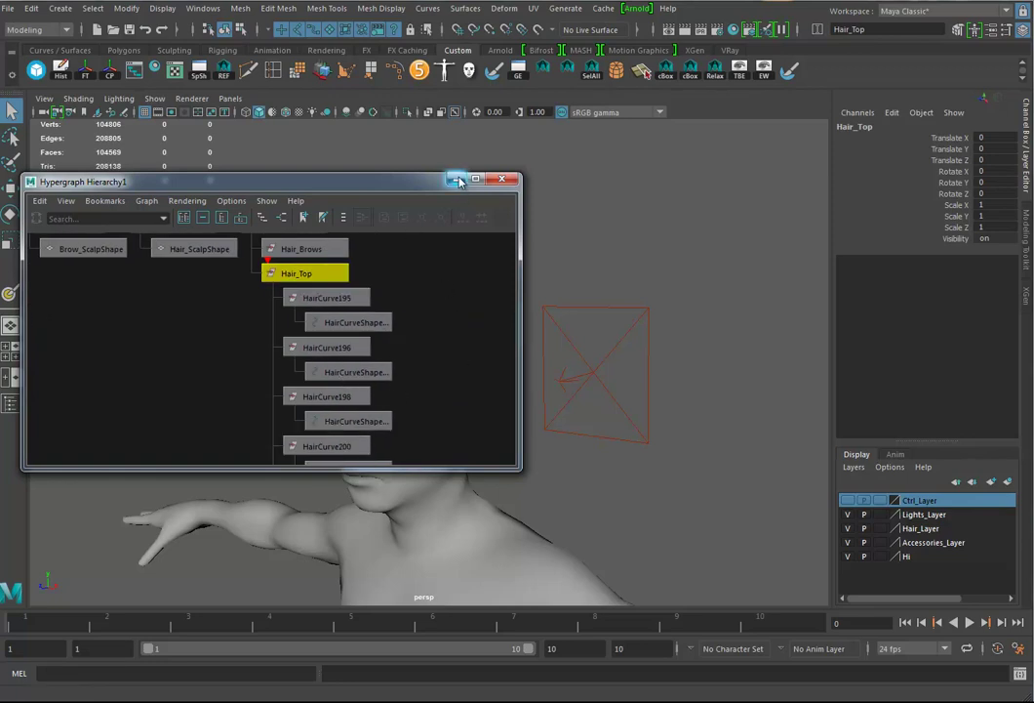
Bring the scalp and hair groups into view in the Hypergraph and move its window clear of the head.
middle_click_drag(449, 302, 480, 372, "alt")
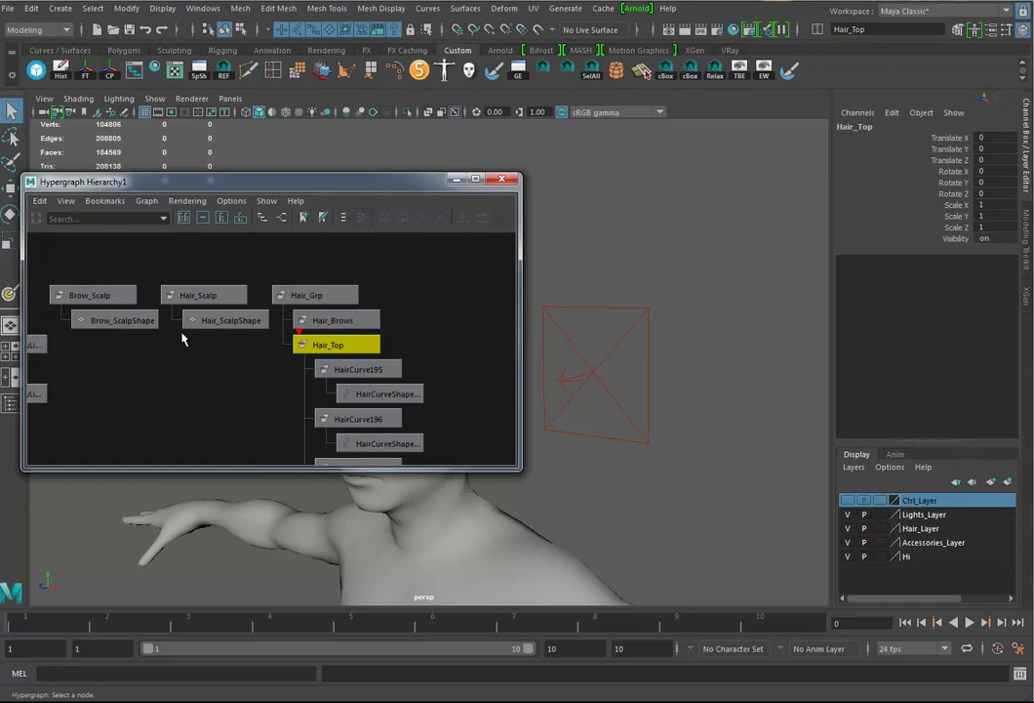
middle_click_drag(161, 357, 188, 357, "alt")
left_click_drag(278, 182, 784, 93)
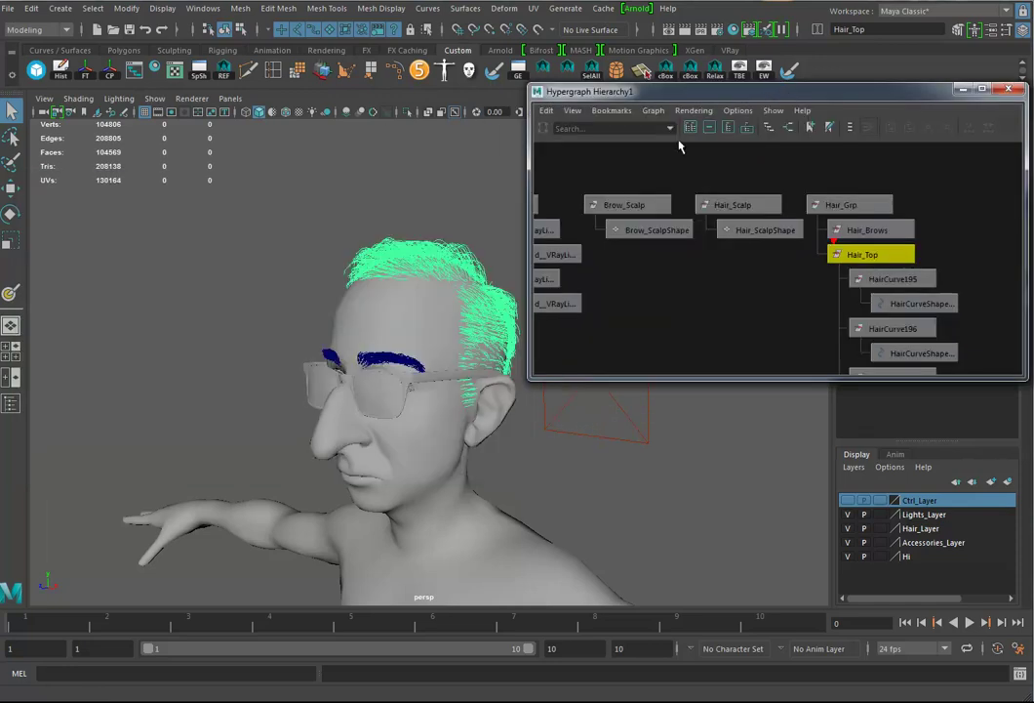
middle_click_drag(455, 351, 367, 337, "alt")
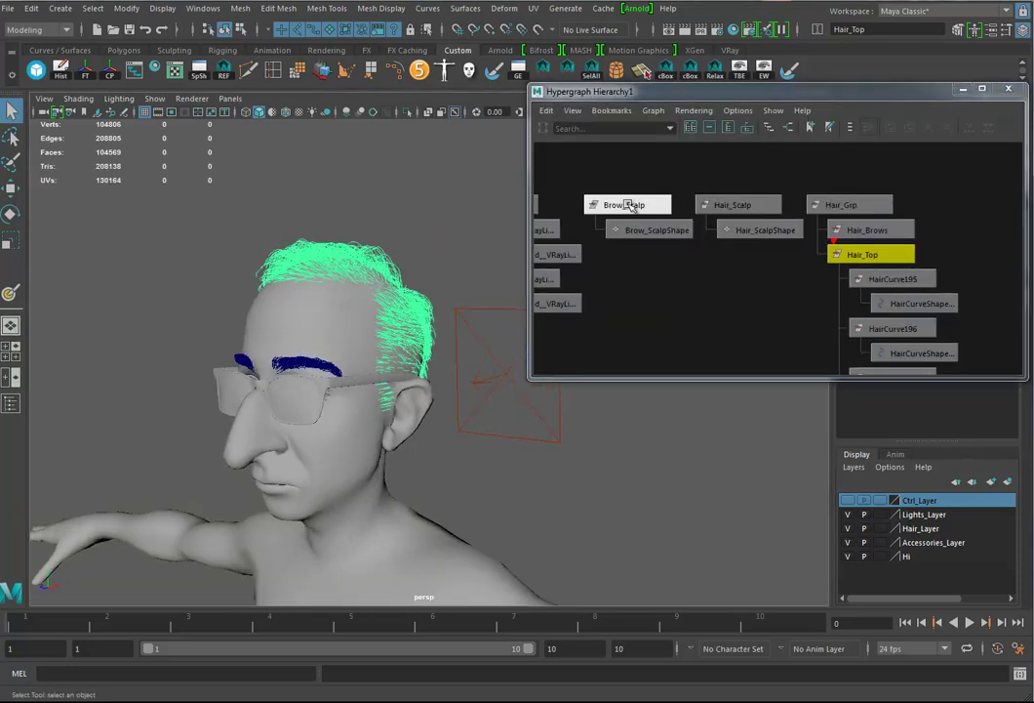
Select Brow_Scalp, Hair_Scalp and the Body mesh in turn to view the wireframe of each.
left_click(634, 205)
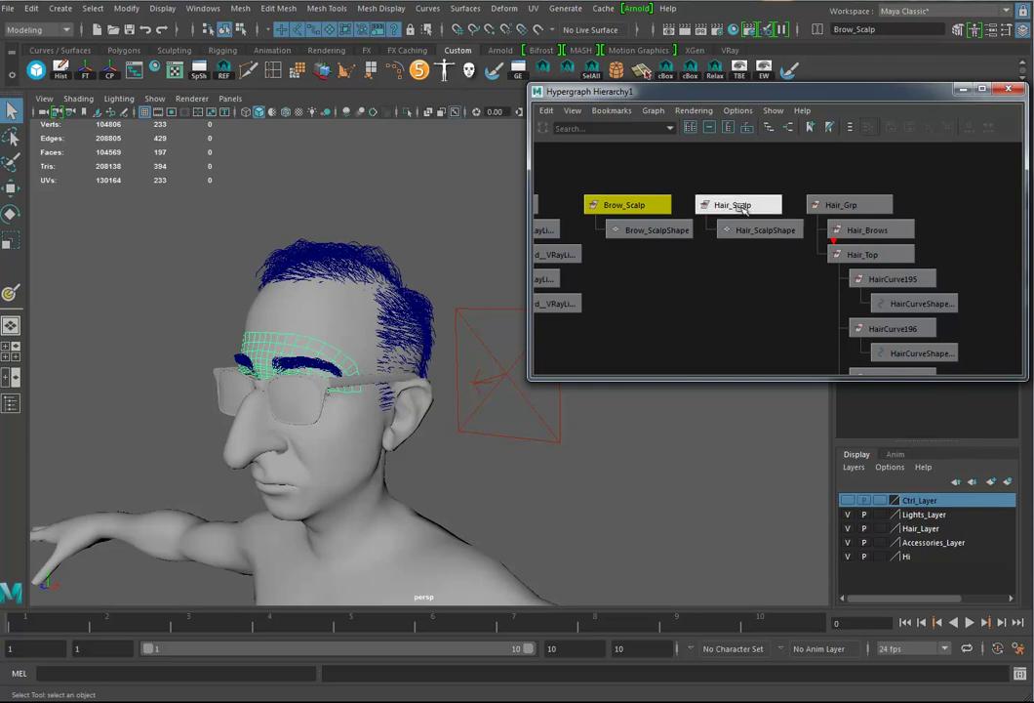
left_click(744, 206)
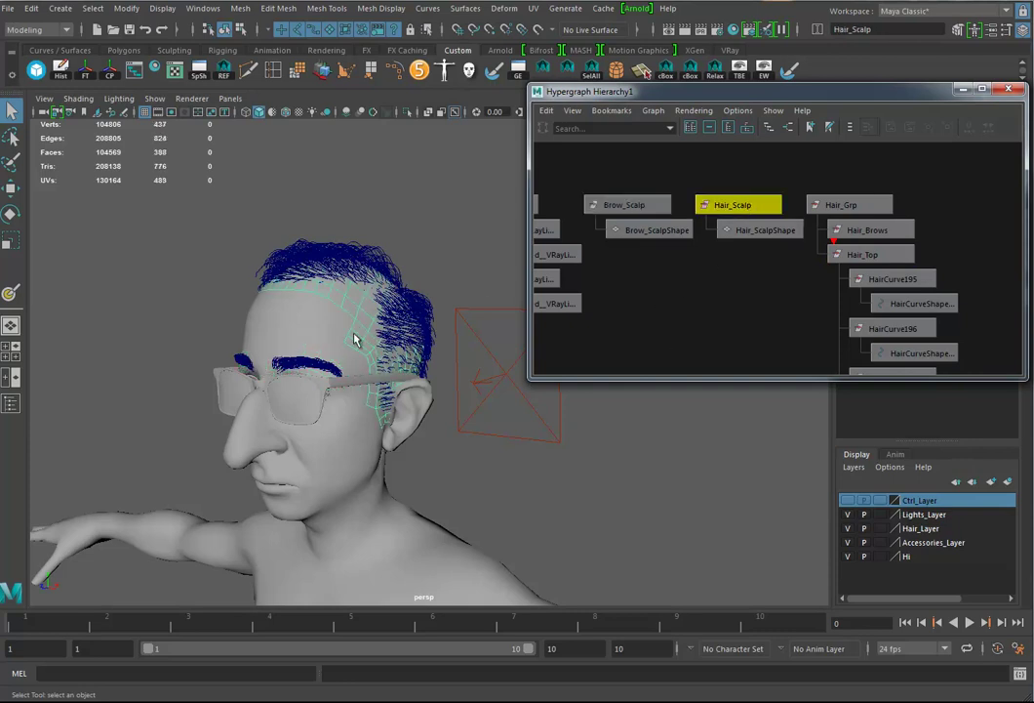
left_click(277, 340)
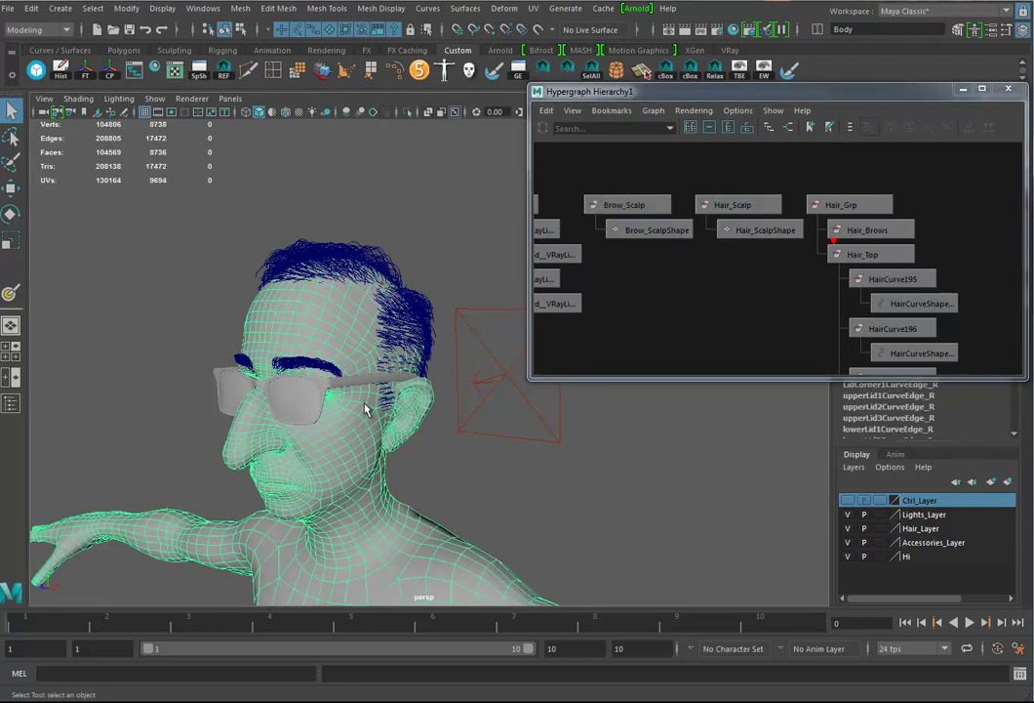
Select the Hair_Scalp mesh and examine how it lies beneath the hair curves on the side of the head.
left_click(722, 204)
left_click_drag(394, 340, 356, 351, "alt")
right_click_drag(355, 351, 459, 344, "alt")
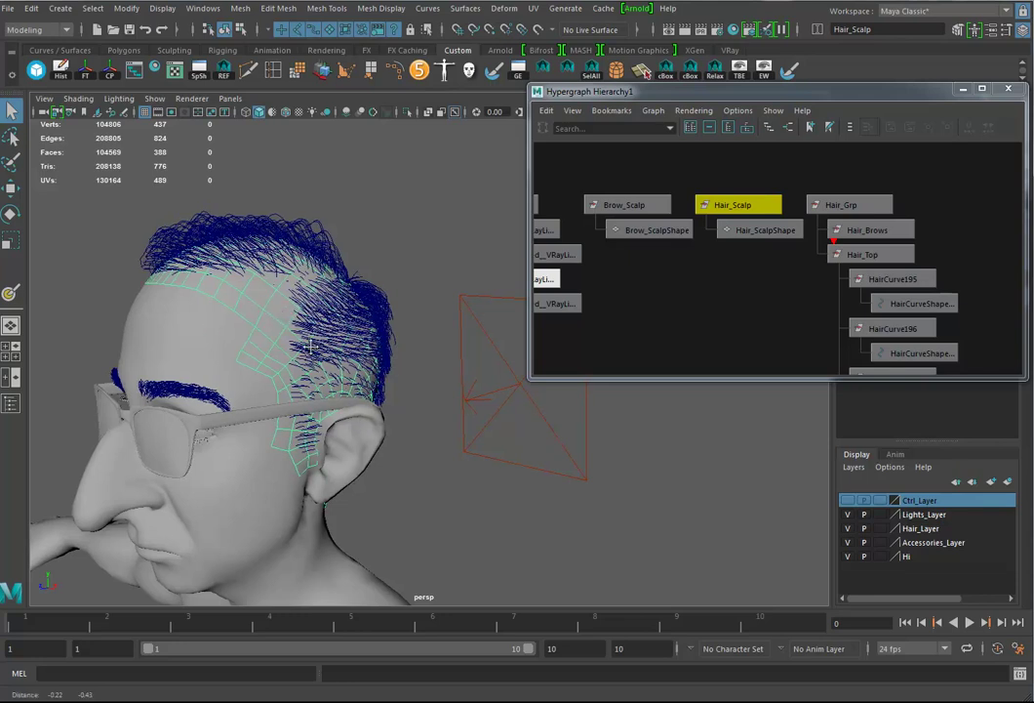
left_click_drag(340, 354, 346, 386, "alt")
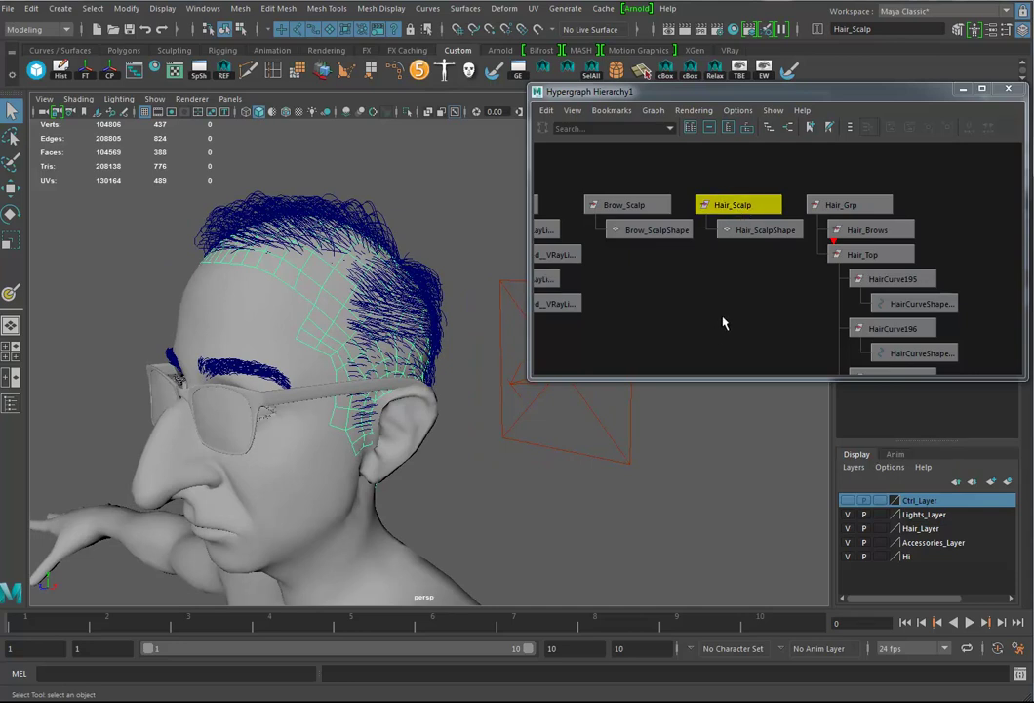
Open the XGen editor with Hair_Scalp still selected and clear the Hypergraph window out of the way.
left_click_drag(861, 93, 899, 325)
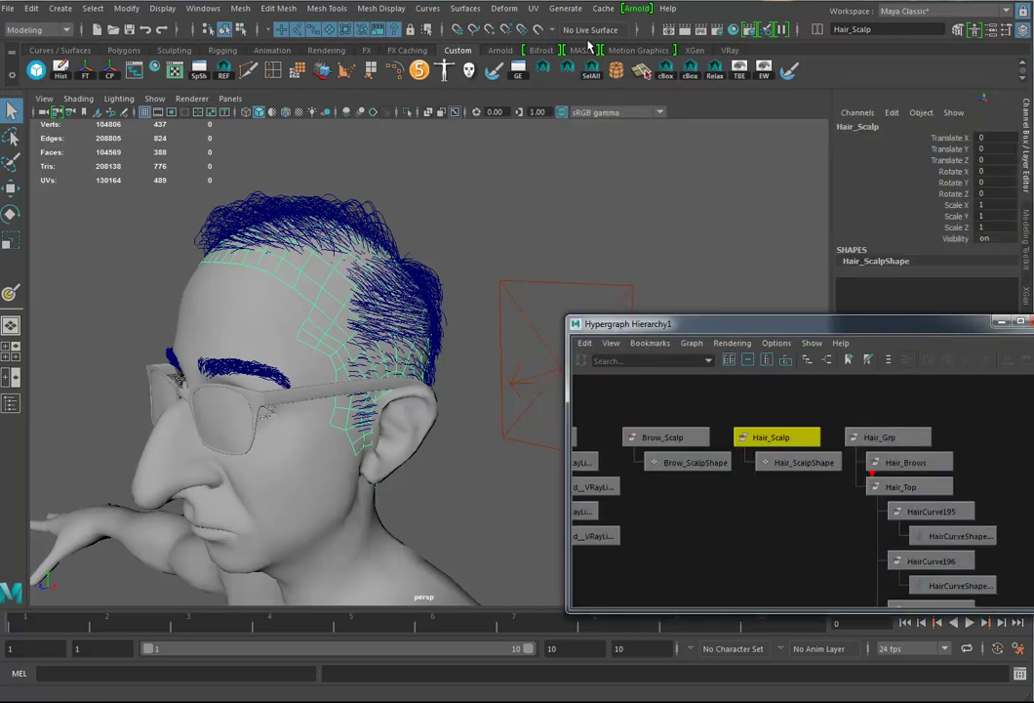
left_click(565, 8)
left_click(585, 37)
left_click_drag(860, 325, 467, 104)
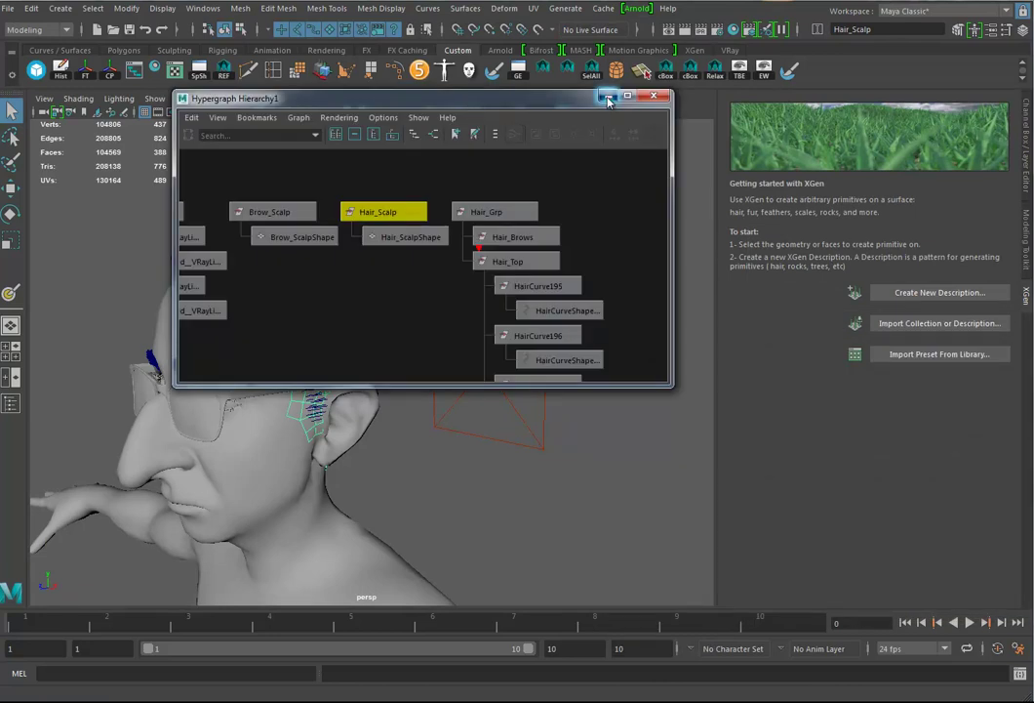
left_click(606, 96)
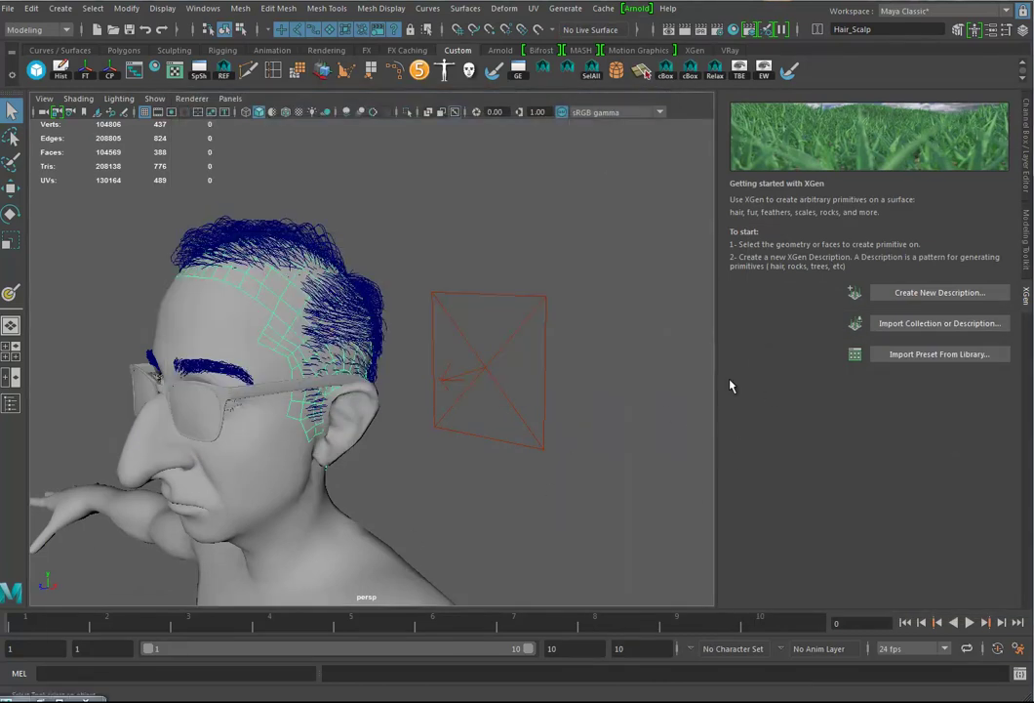
Create an XGen description named HairTop in a new collection John_Collection, using splines placed randomly and controlled by placing and shaping guides.
left_click(929, 293)
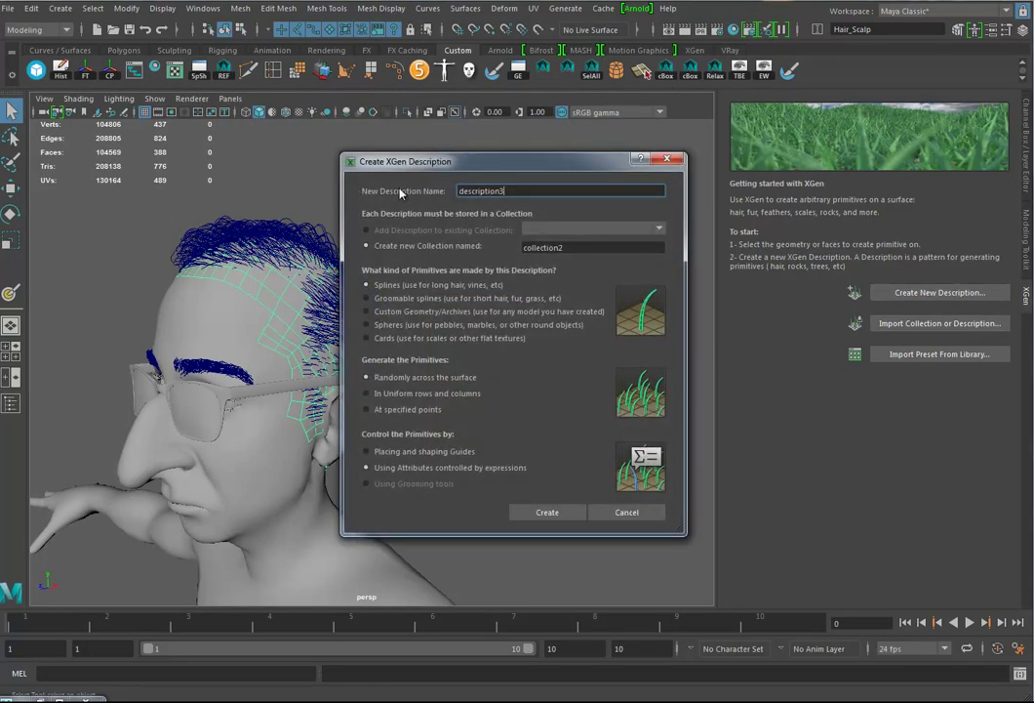
left_click_drag(511, 190, 255, 237)
type("HairTop")
double_click(589, 249)
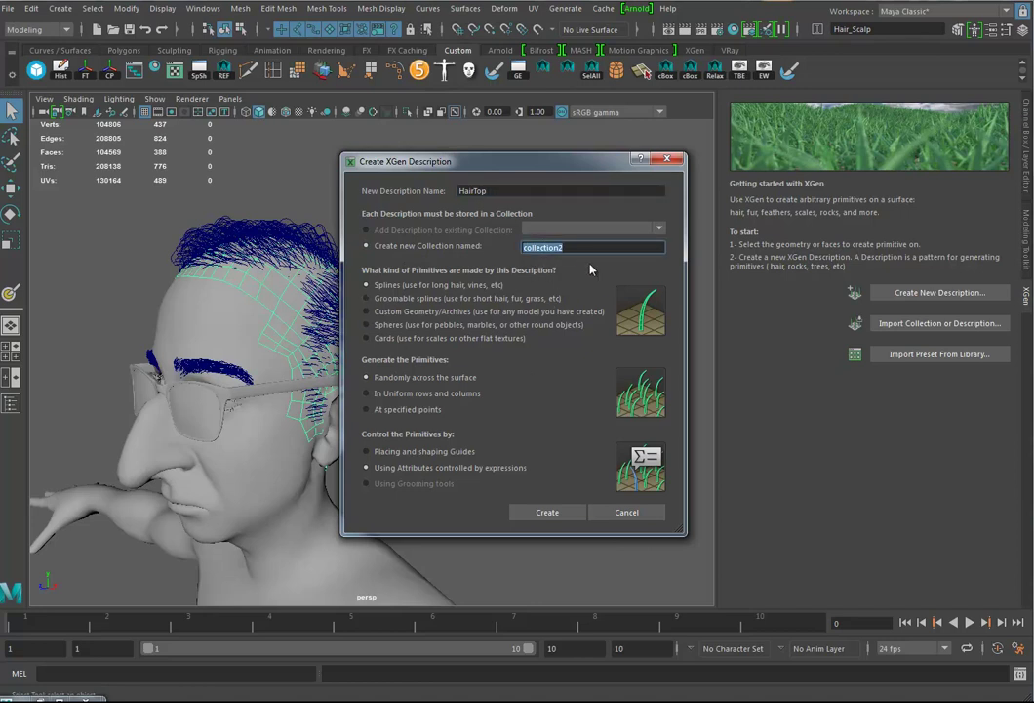
type("John_Co")
double_click(489, 190)
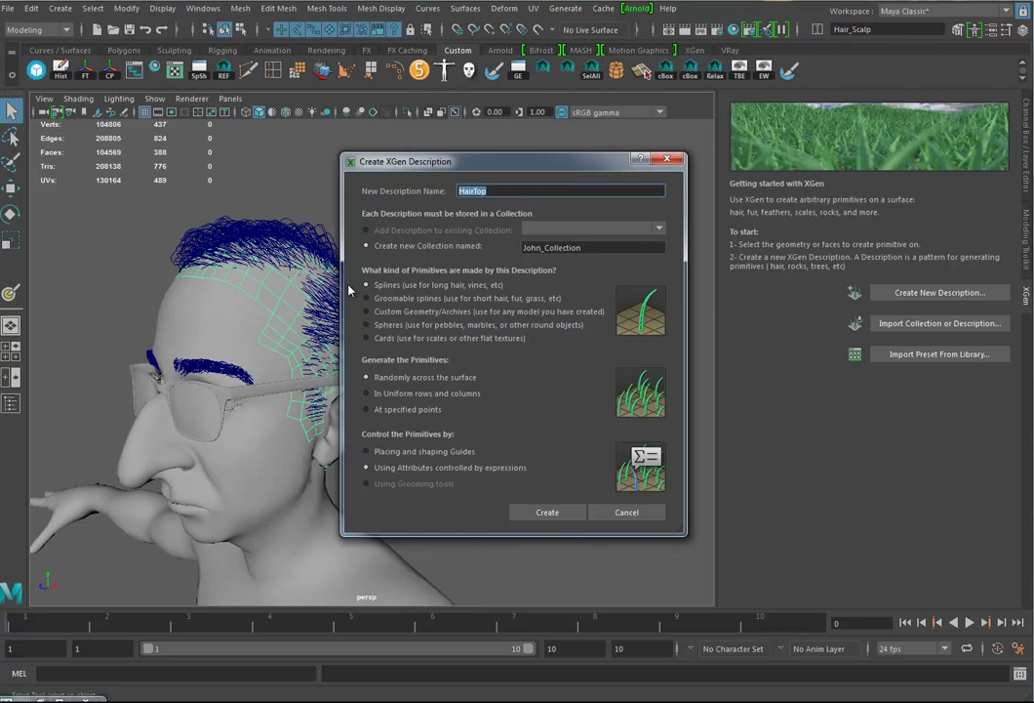
left_click(379, 453)
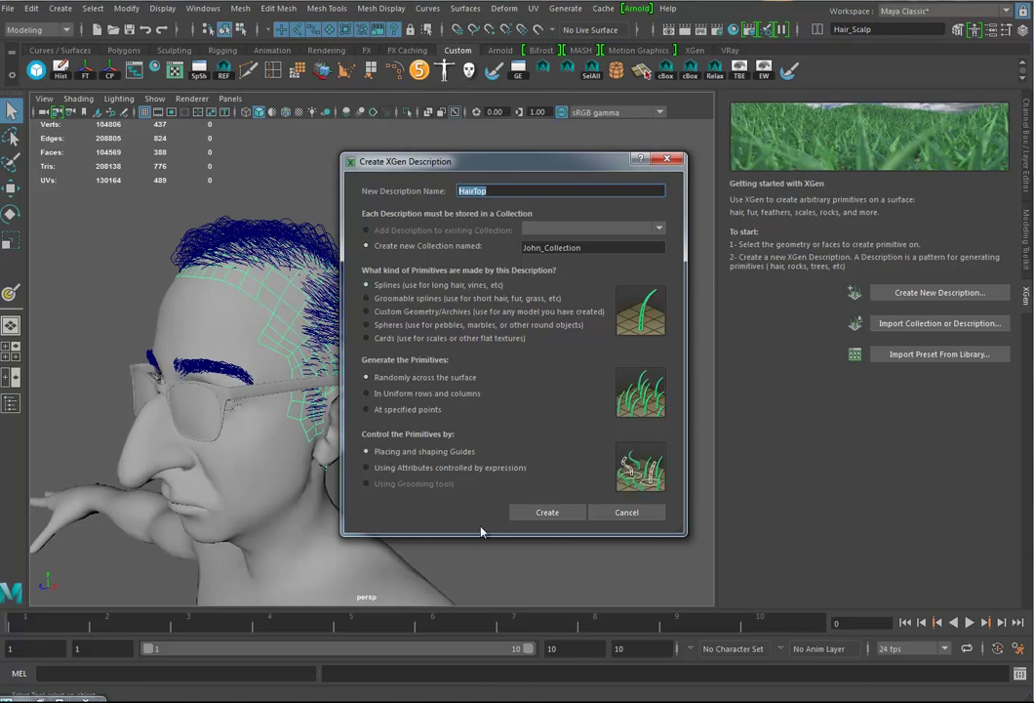
left_click(546, 511)
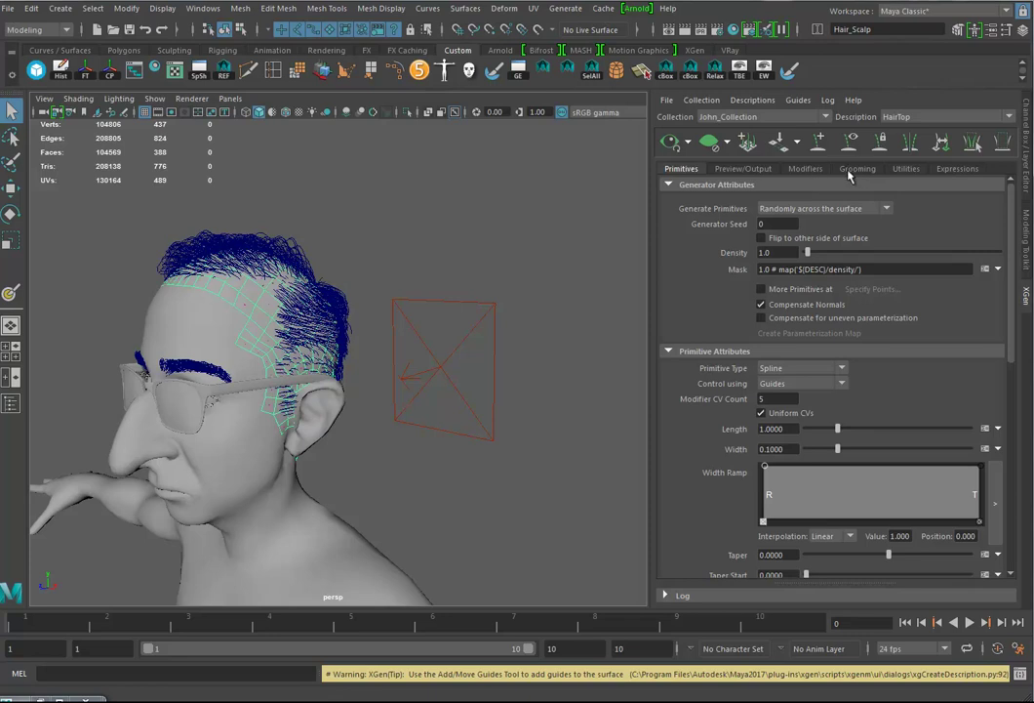
Bring up the Curves To Guides utility for the HairTop description.
left_click(806, 169)
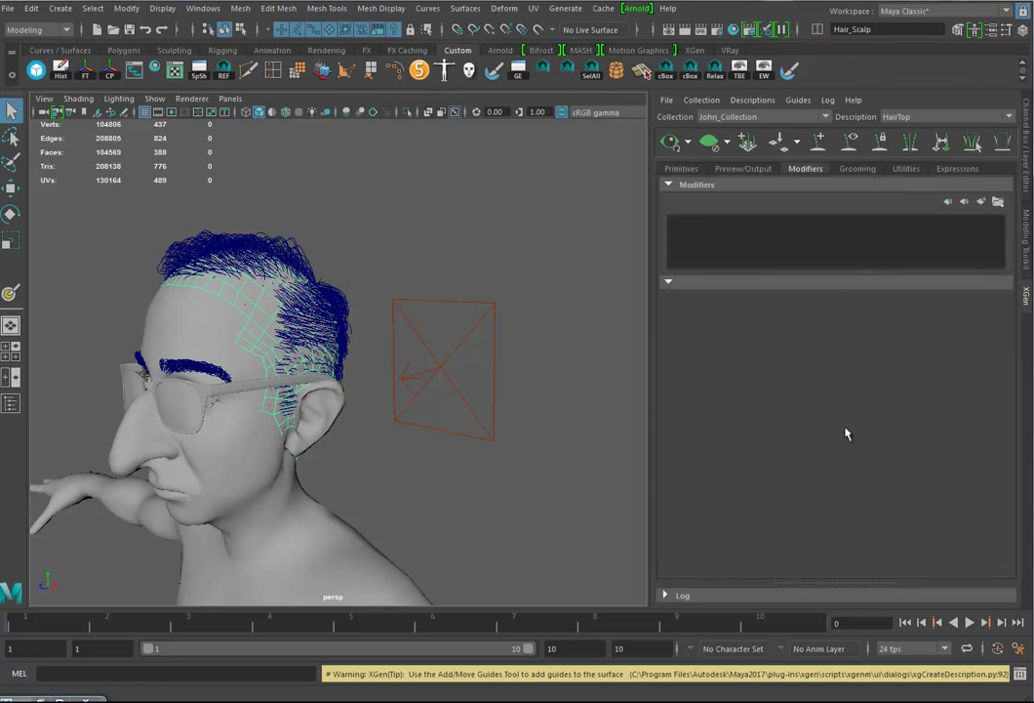
left_click(895, 168)
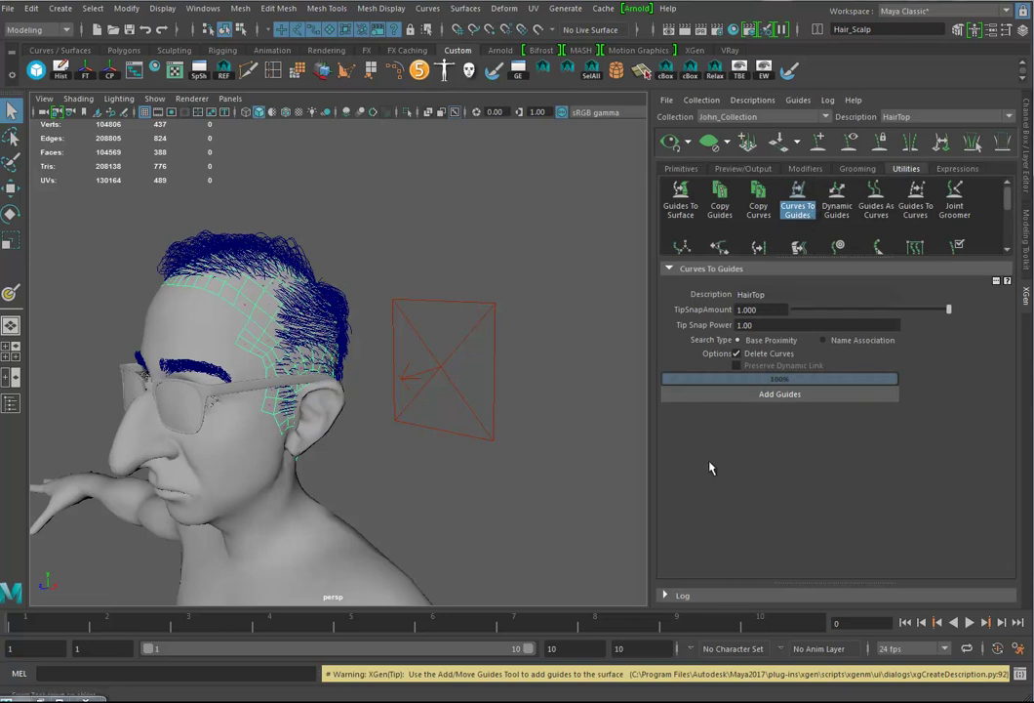
left_click(801, 204)
left_click(801, 206)
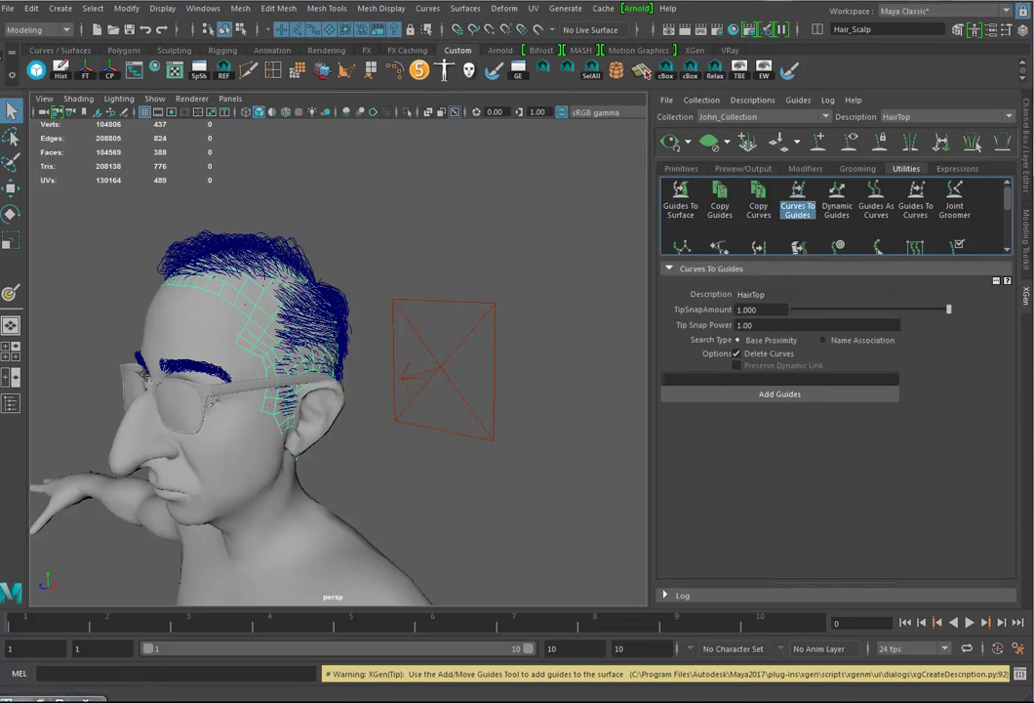
Select the Hair_Top group in the Hypergraph and extend the selection to its whole hierarchy of hair curves.
left_click(142, 72)
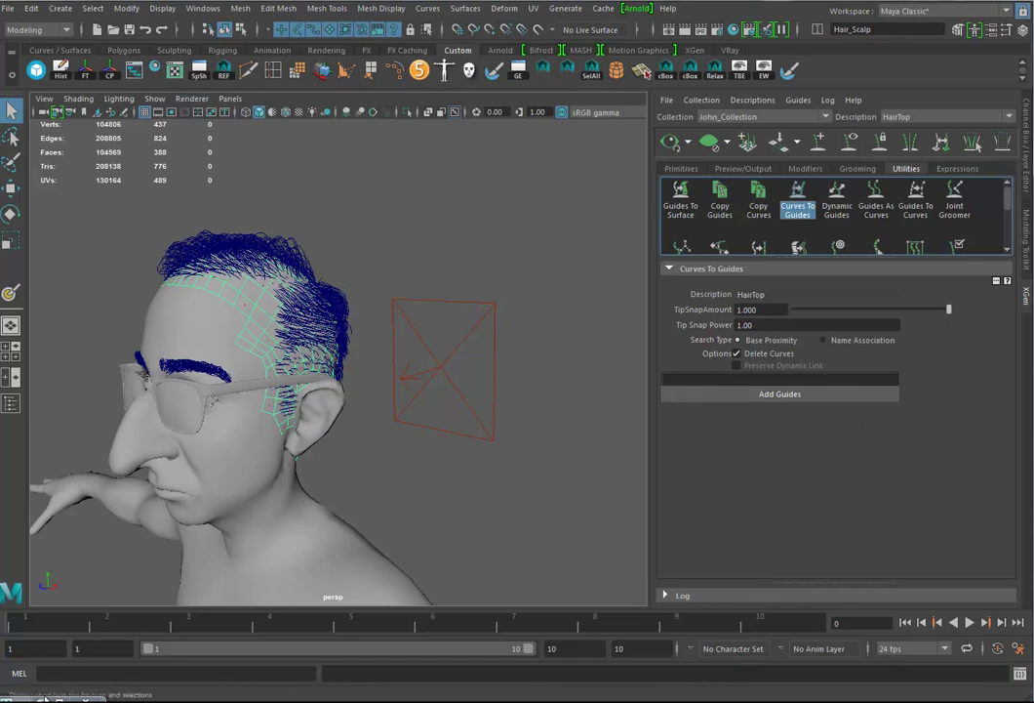
key("Return")
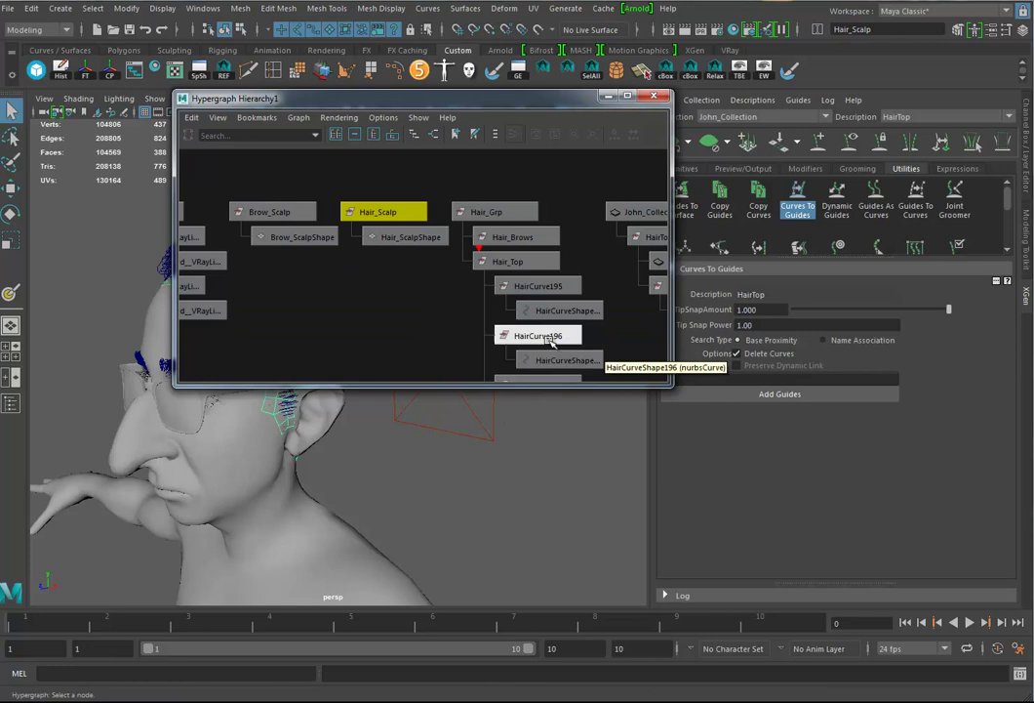
middle_click_drag(529, 305, 440, 265, "alt")
left_click(434, 235)
left_click(429, 225)
left_click(431, 228)
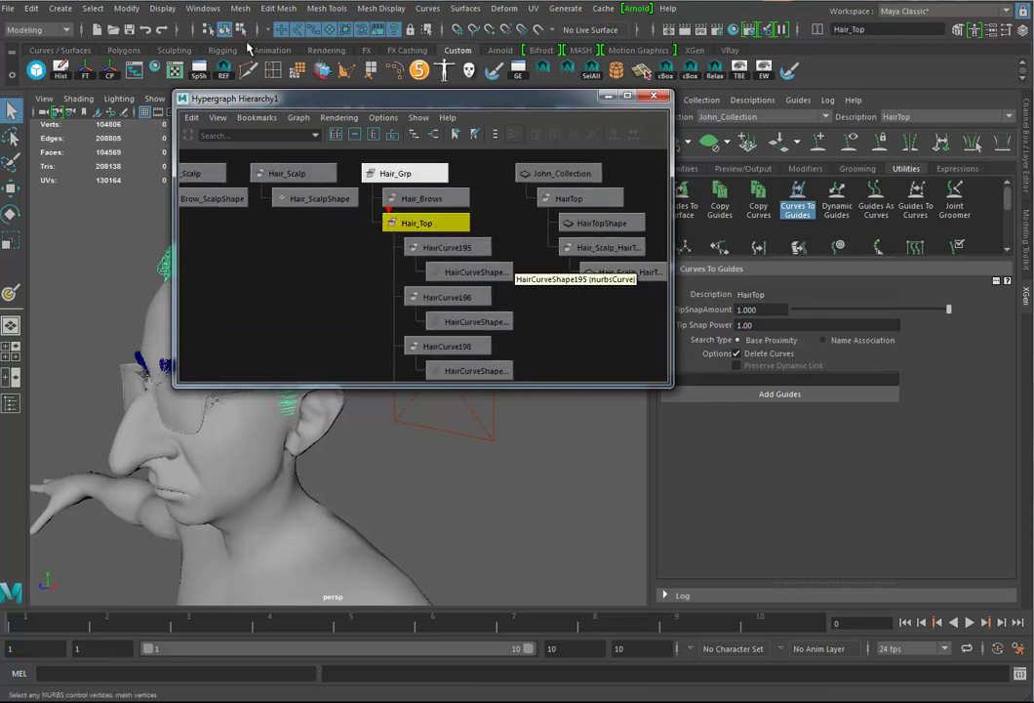
left_click(97, 15)
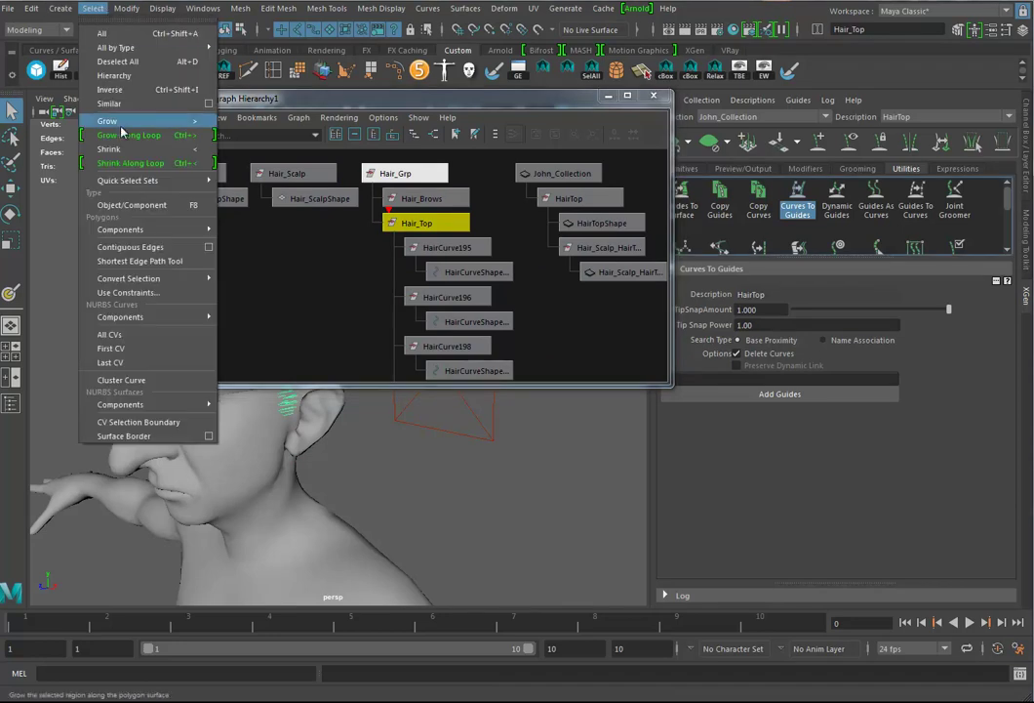
left_click(109, 74)
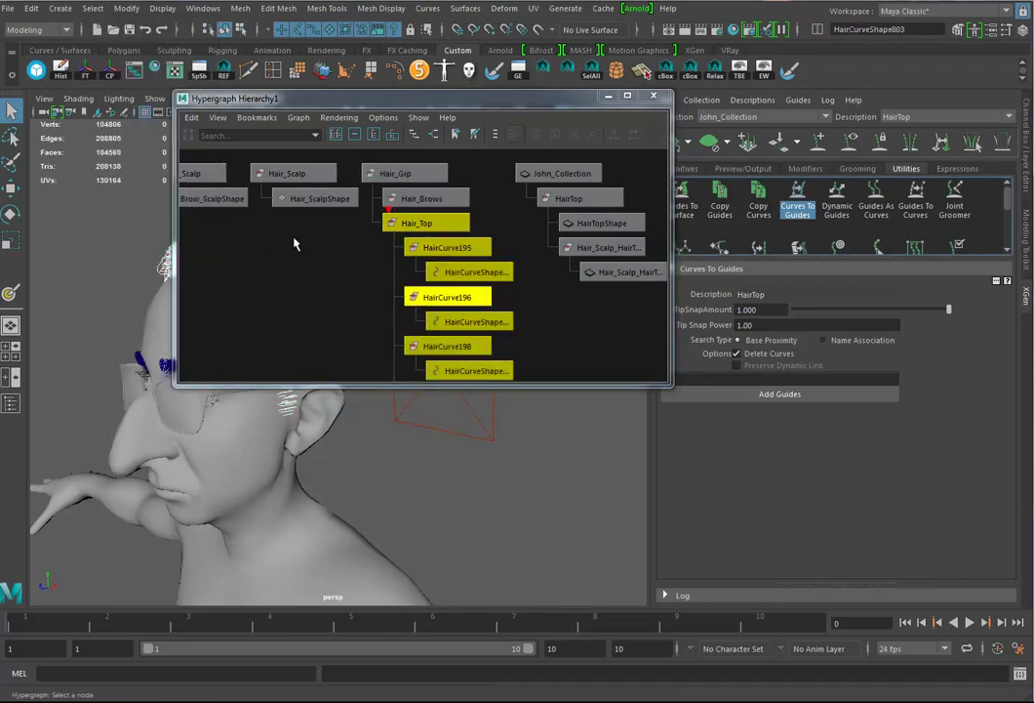
Convert the selected hair curves into HairTop guides with Base Proximity and Delete Curves enabled, and hide the guides on the head.
left_click(607, 96)
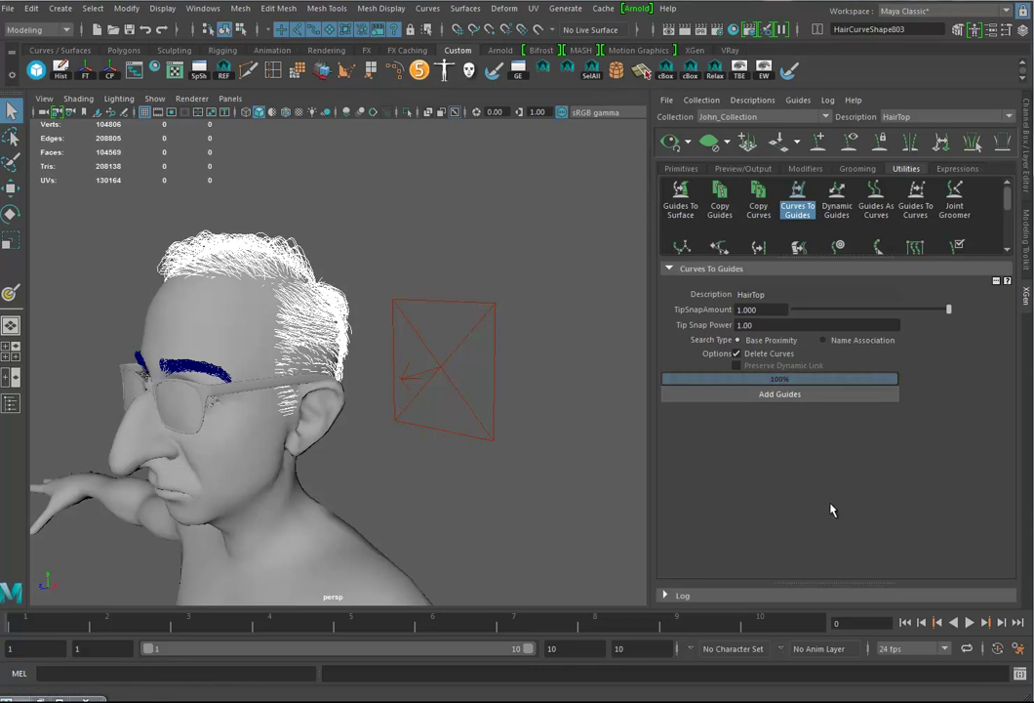
left_click_drag(481, 443, 517, 478, "alt")
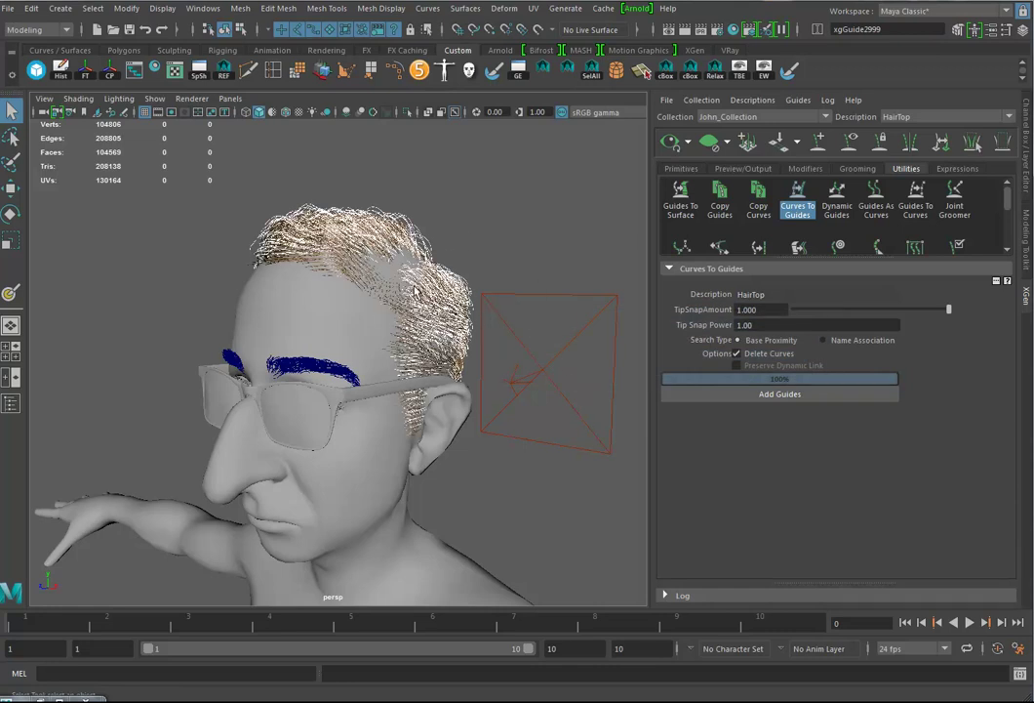
middle_click_drag(456, 322, 441, 376, "alt")
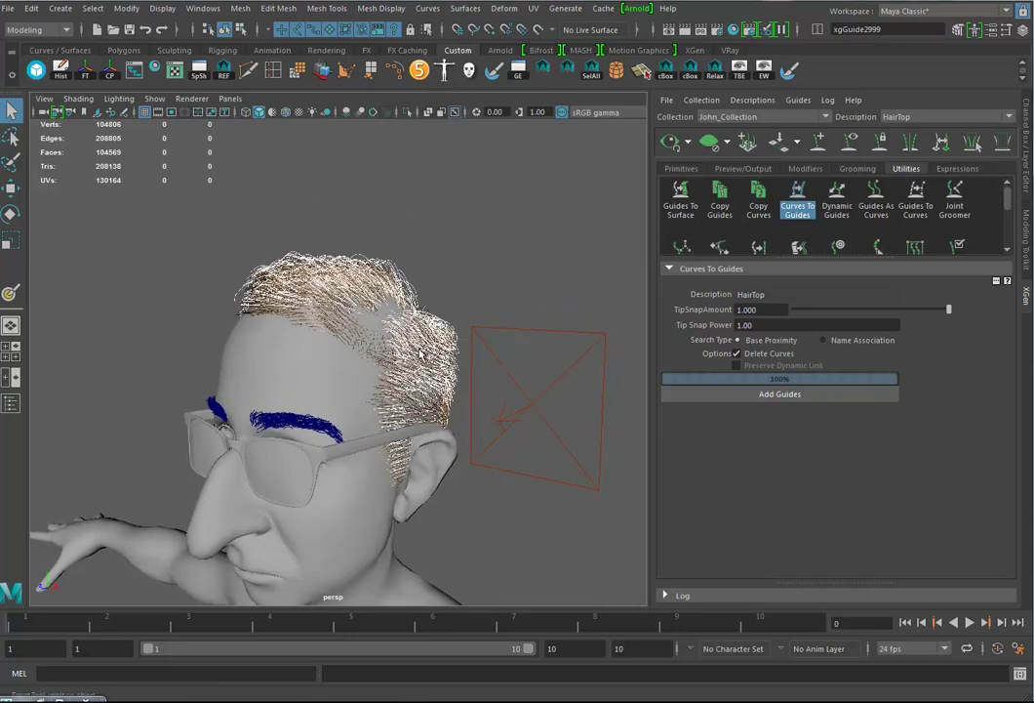
right_click_drag(441, 376, 455, 349, "alt")
left_click_drag(454, 348, 410, 301, "alt")
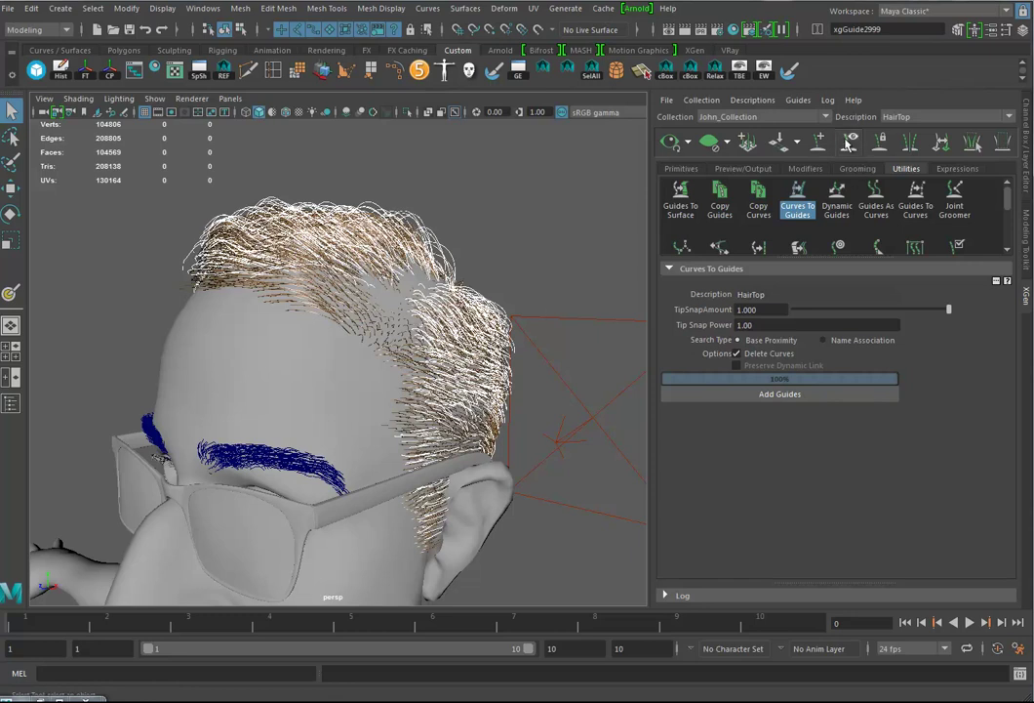
left_click(849, 142)
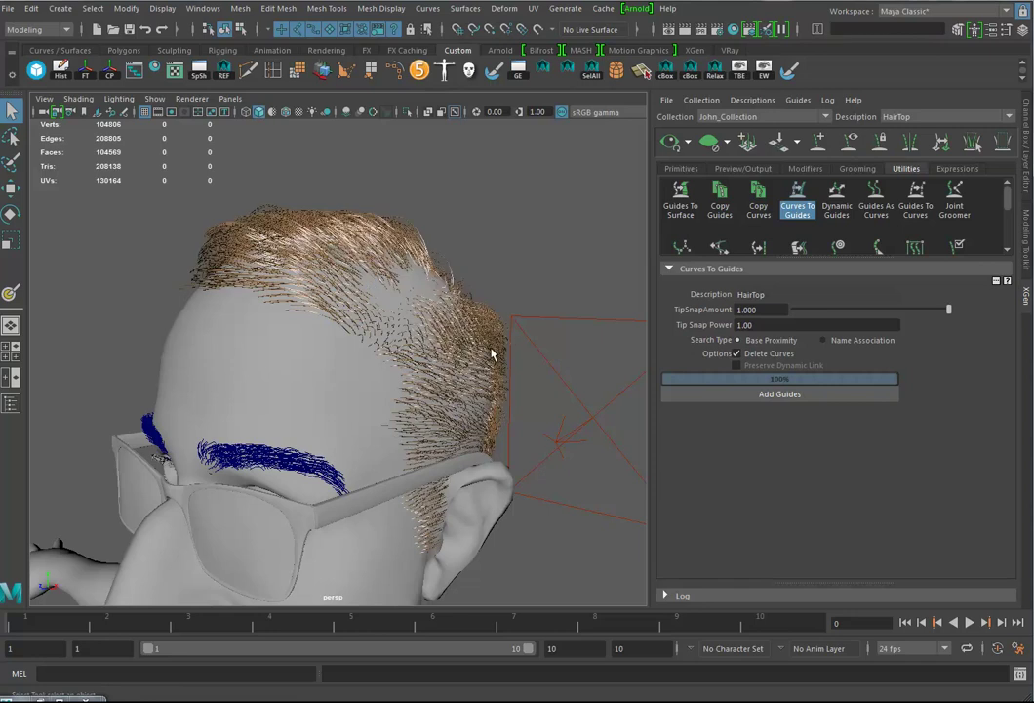
mouse_move(519, 278)
left_mouse_down("alt")
mouse_move(500, 203)
mouse_move(519, 278)
left_mouse_up("alt")
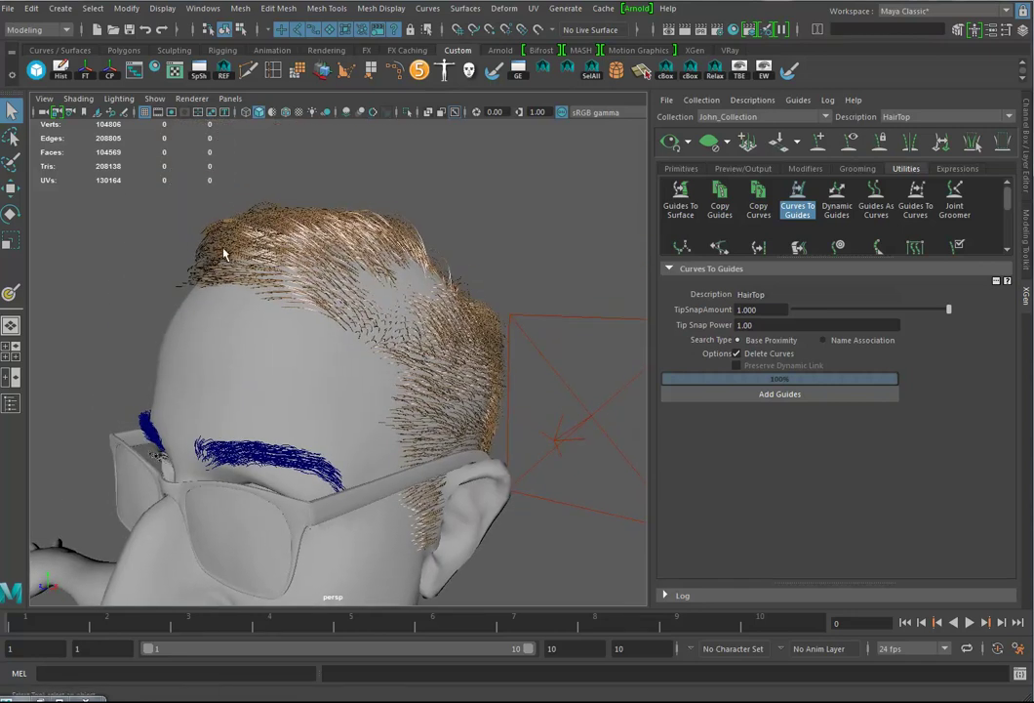
Set the HairTop generator density to 300 and preview the hair on the scalp.
left_click(678, 169)
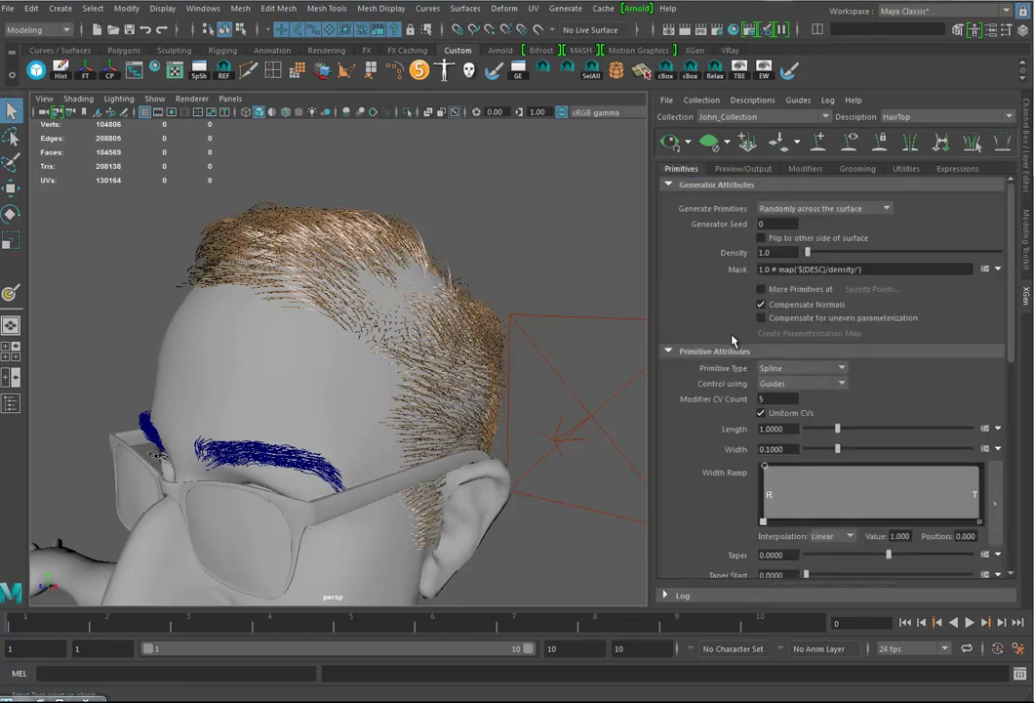
middle_click_drag(552, 284, 560, 304, "alt")
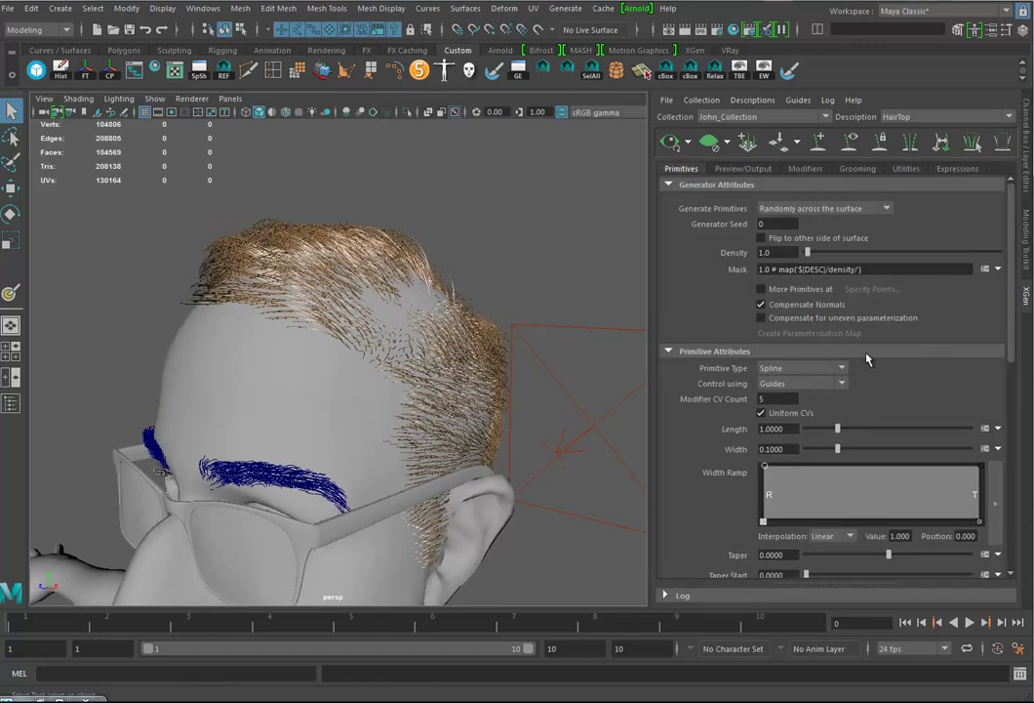
double_click(783, 253)
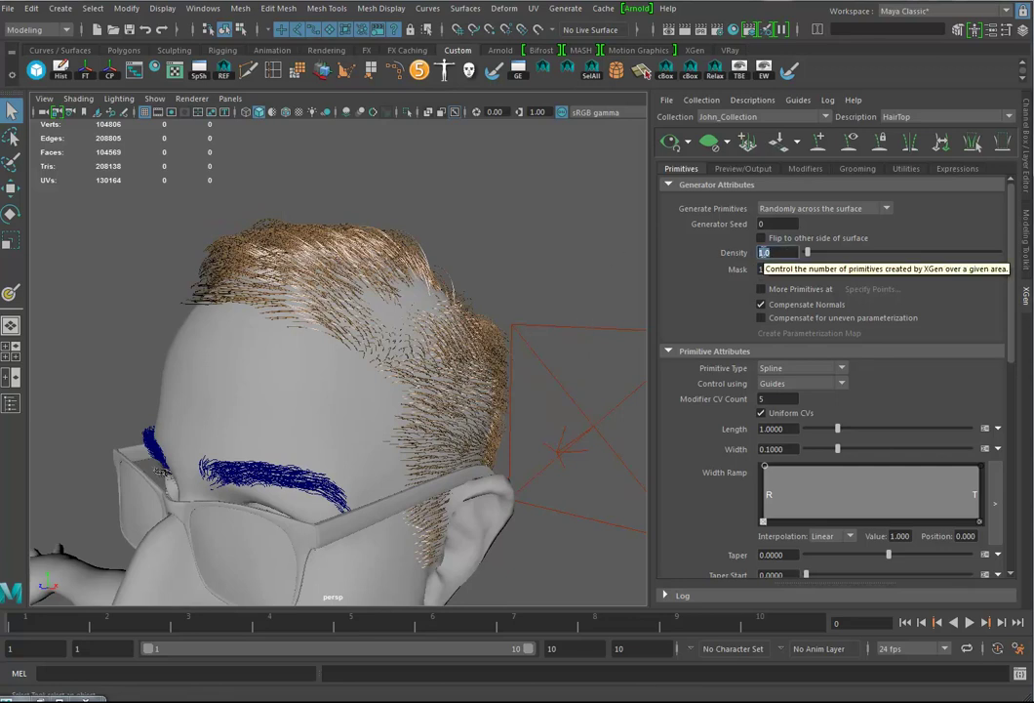
key("Return")
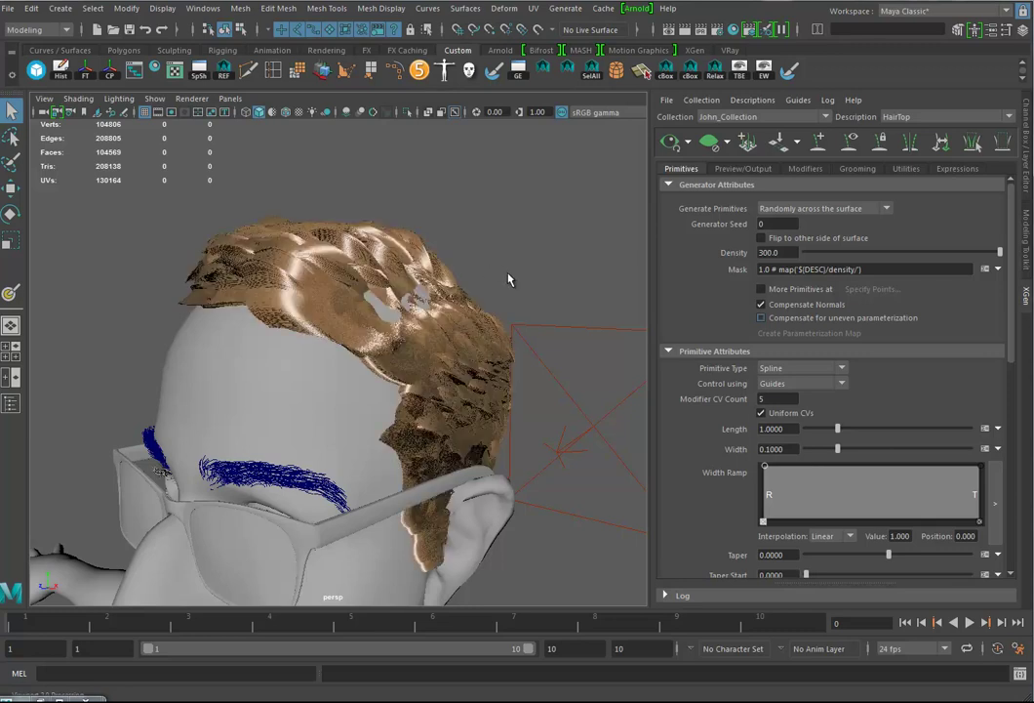
Reduce the HairTop generator density to 100 and update the hair preview.
double_click(776, 253)
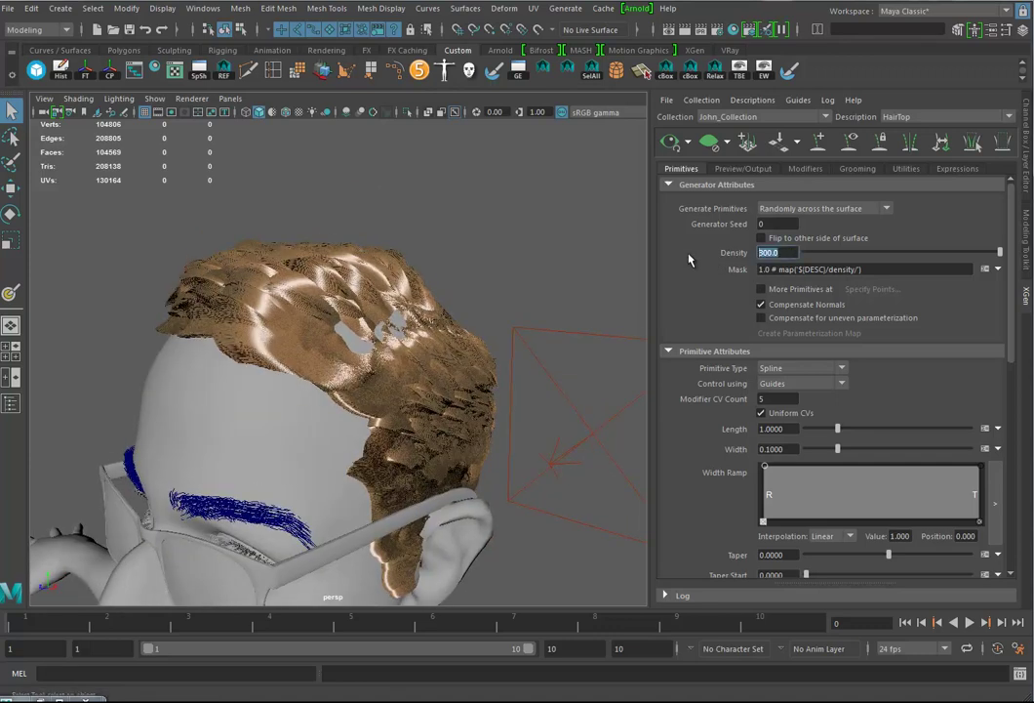
type("100")
key("Return")
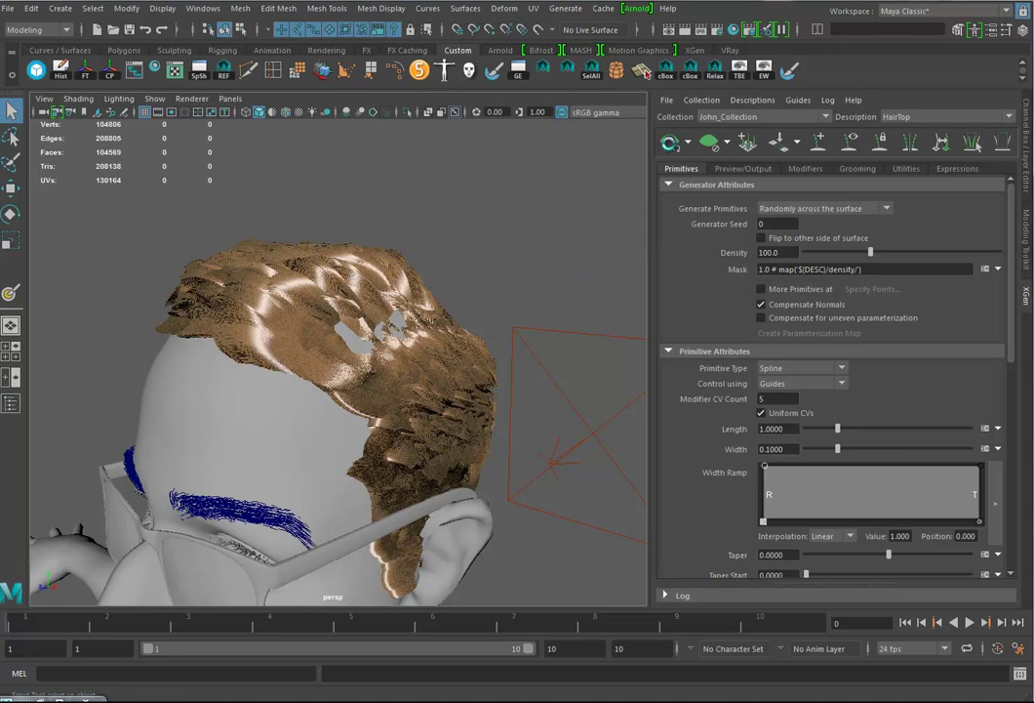
left_click(689, 142)
mouse_move(511, 275)
left_mouse_down("alt")
mouse_move(494, 275)
mouse_move(517, 270)
left_mouse_up("alt")
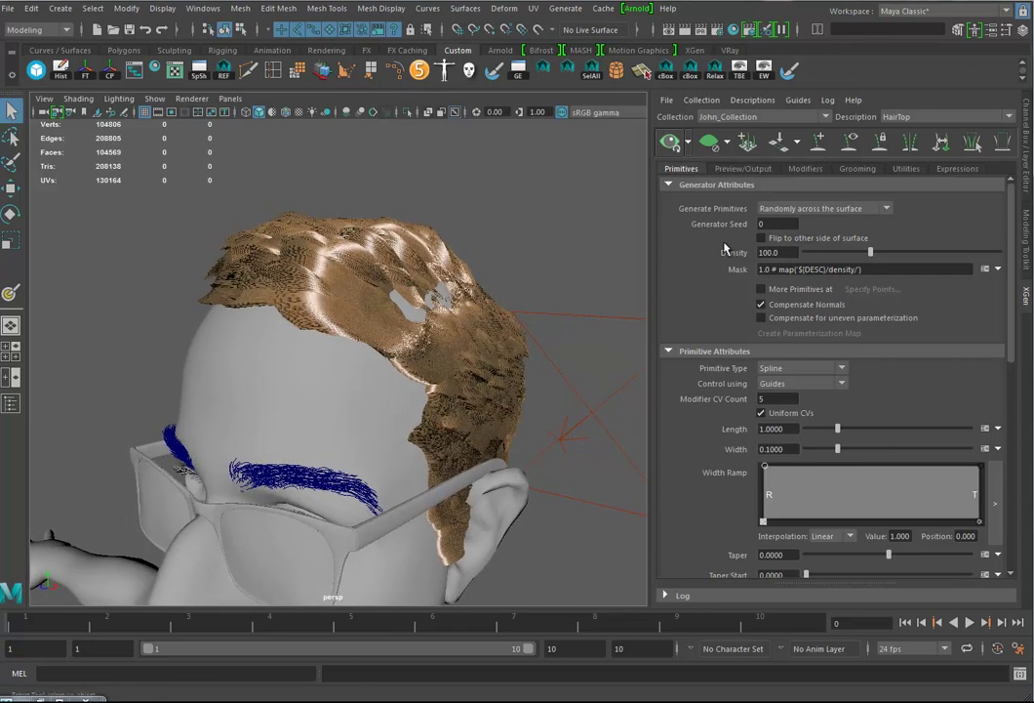
Set the HairTop generator density to 50 and check the hair from the front of the head.
left_click(795, 250)
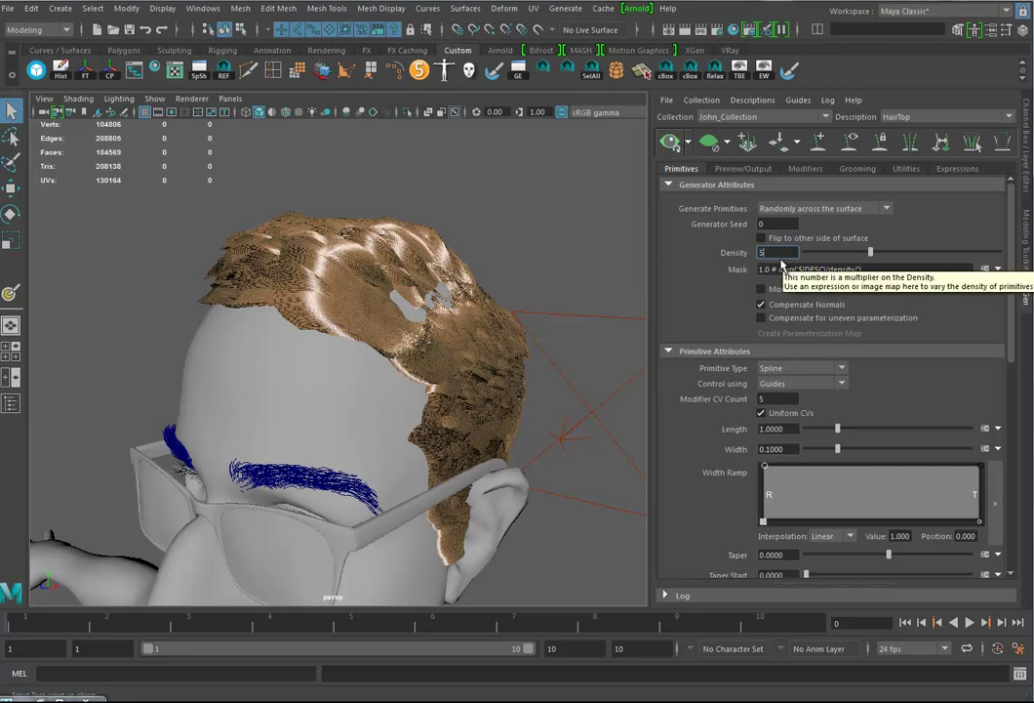
type("50")
key("Return")
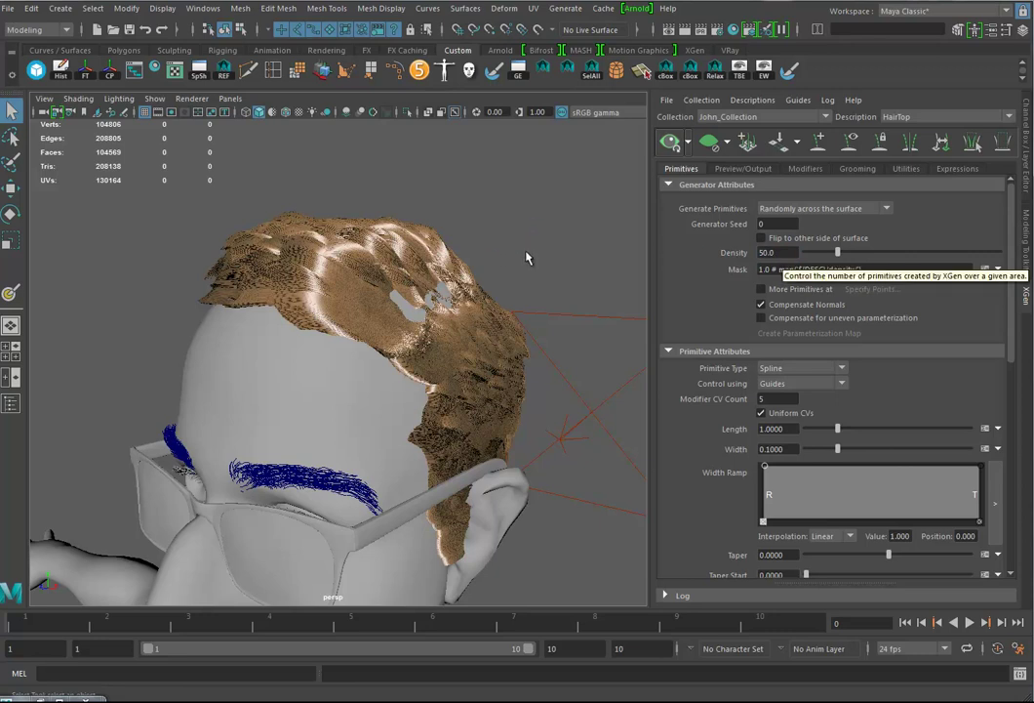
left_click_drag(507, 250, 566, 285, "alt")
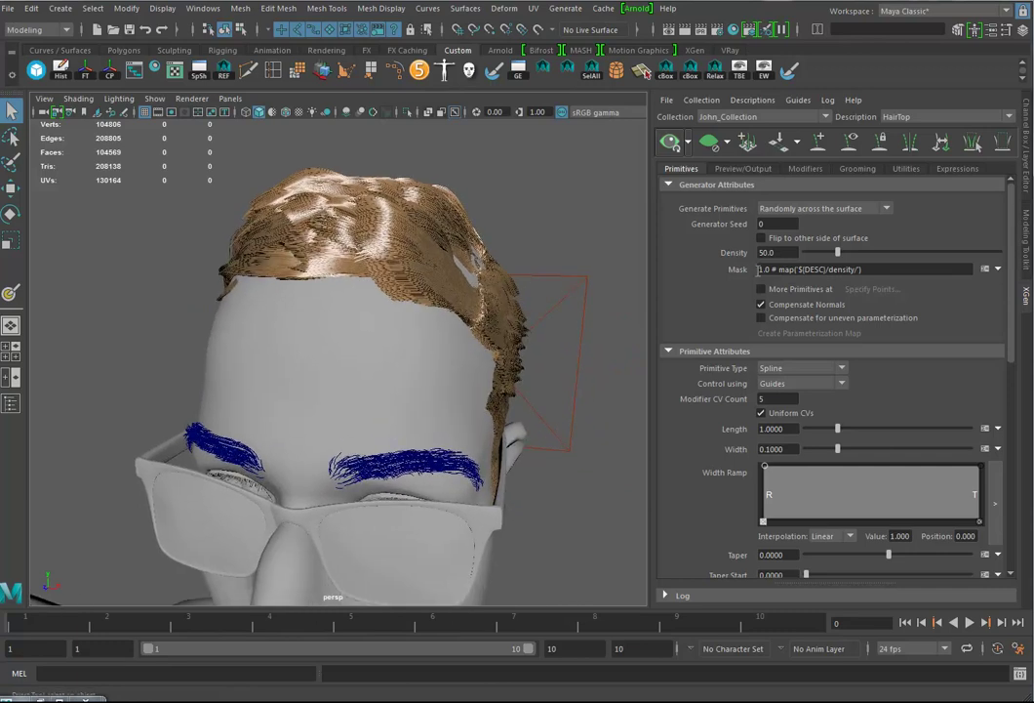
Increase the width of the HairTop splines to 0.445 and inspect the thicker strands up close.
scroll(931, 387, "down", 5)
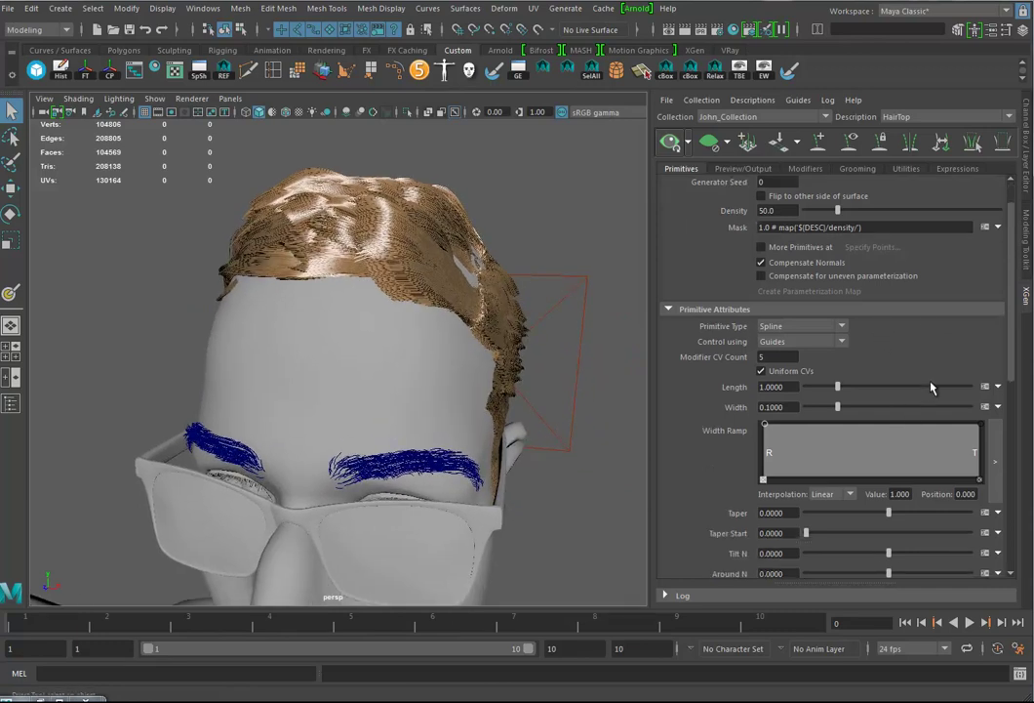
left_click(851, 323)
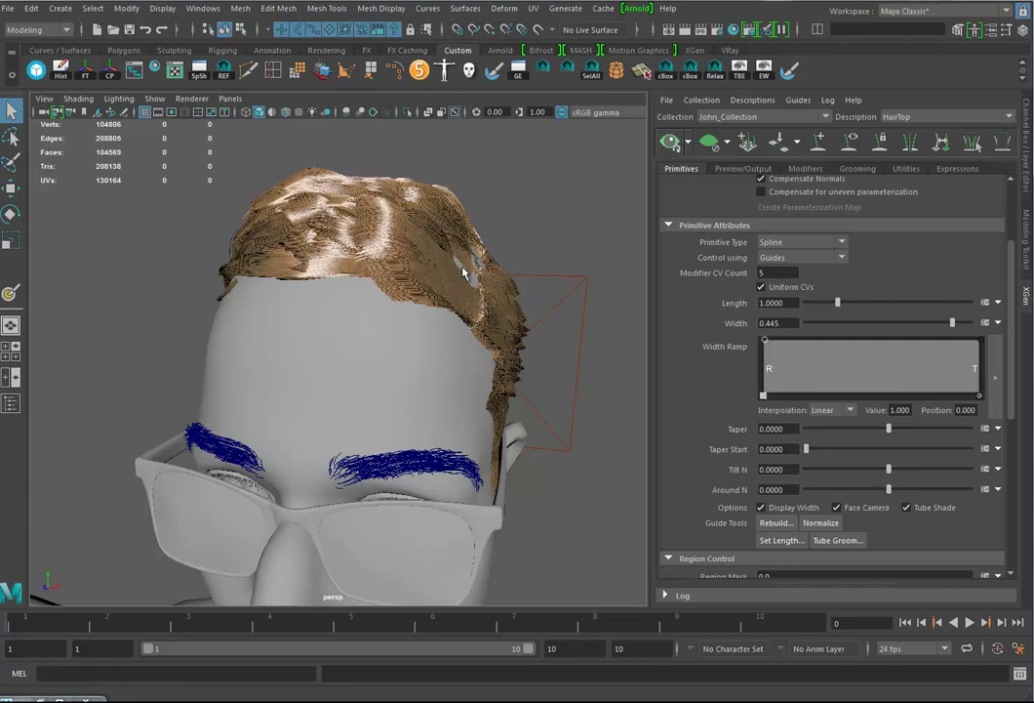
left_click_drag(541, 252, 522, 253, "alt")
right_click_drag(522, 254, 543, 258, "alt")
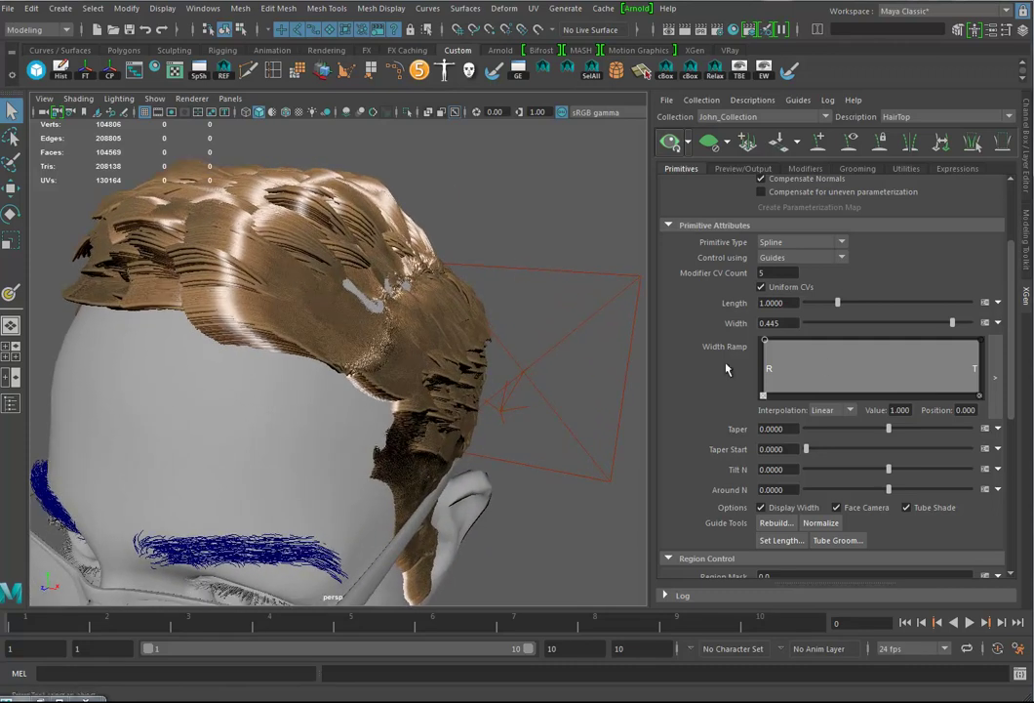
Shape the HairTop width ramp with a root value of 0.395 and a tip value of 0.276.
left_click(766, 343)
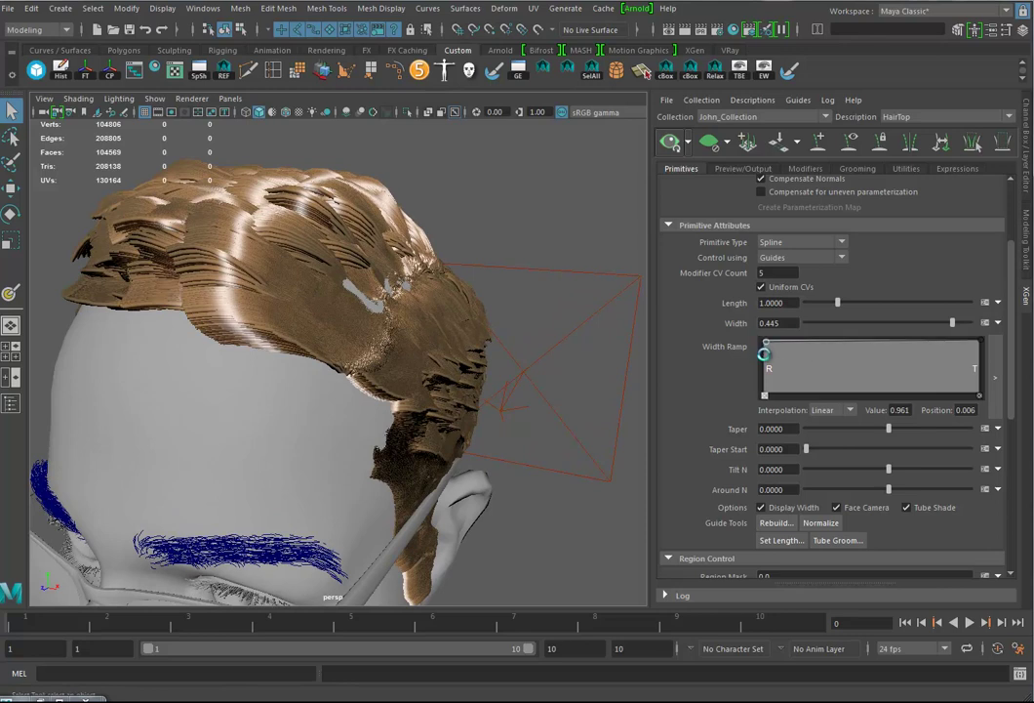
left_click_drag(765, 353, 764, 355)
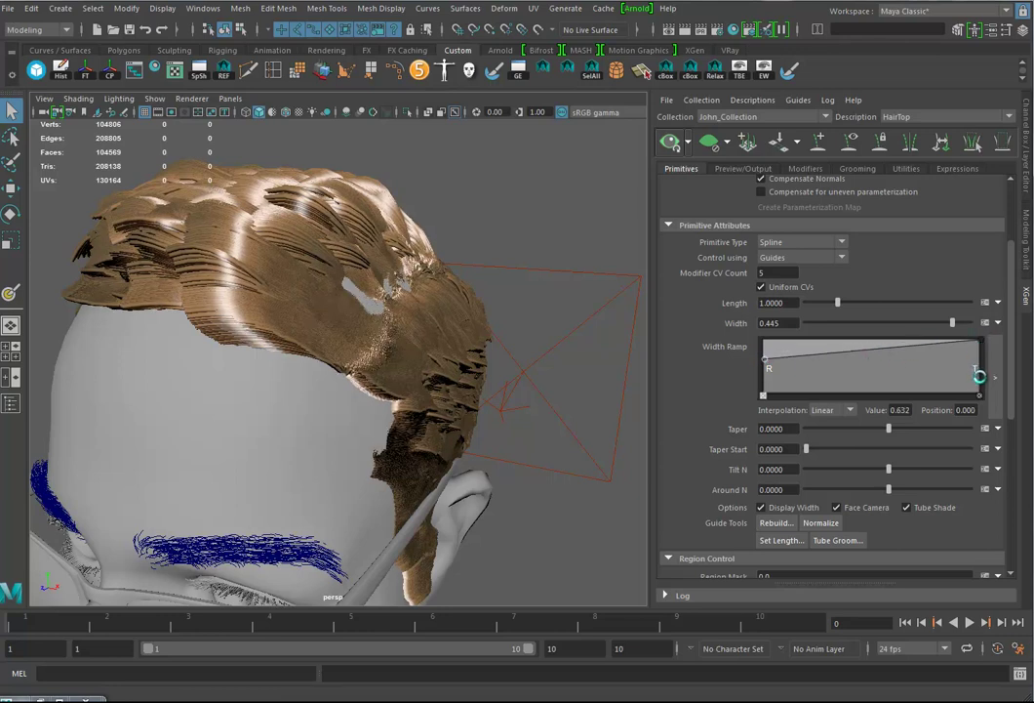
left_click_drag(979, 375, 980, 379)
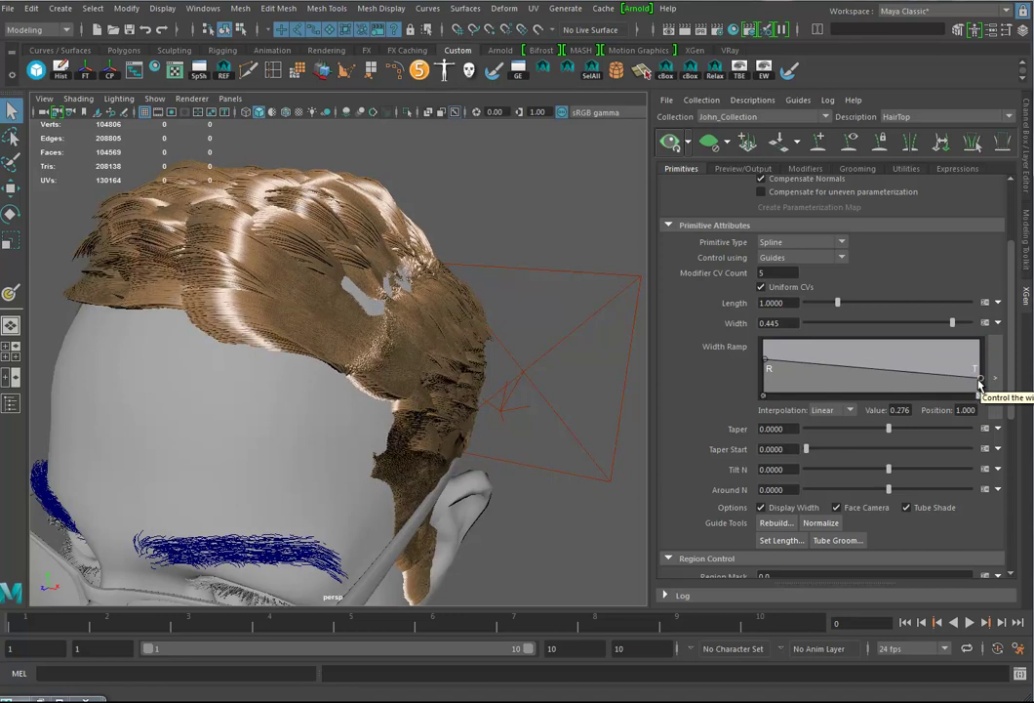
left_click(767, 360)
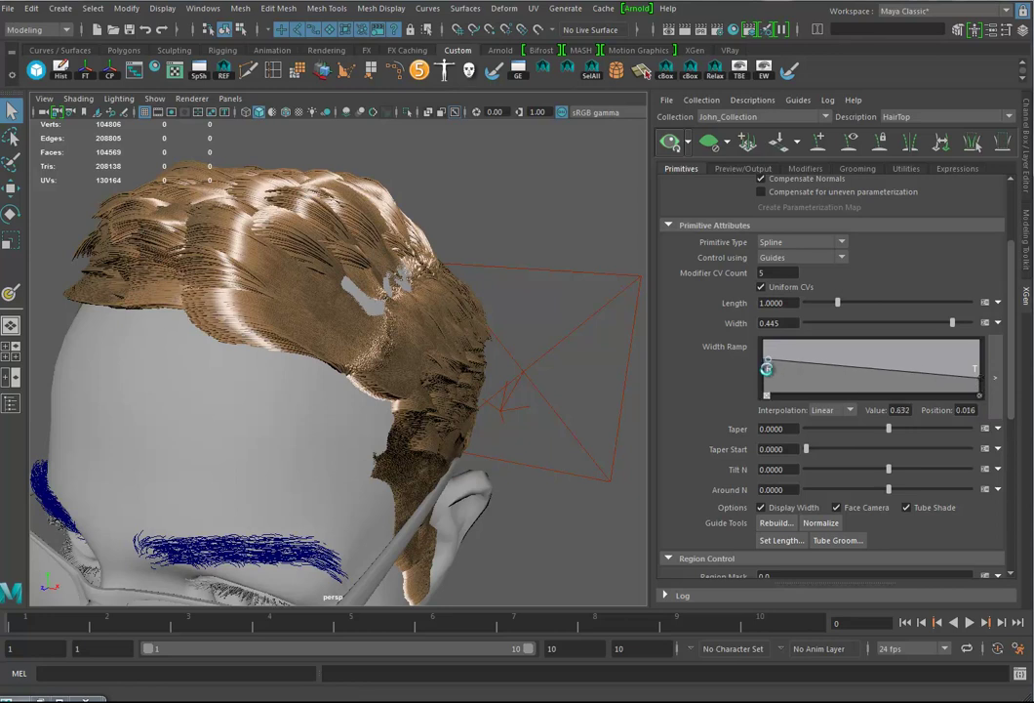
left_click_drag(768, 359, 764, 371)
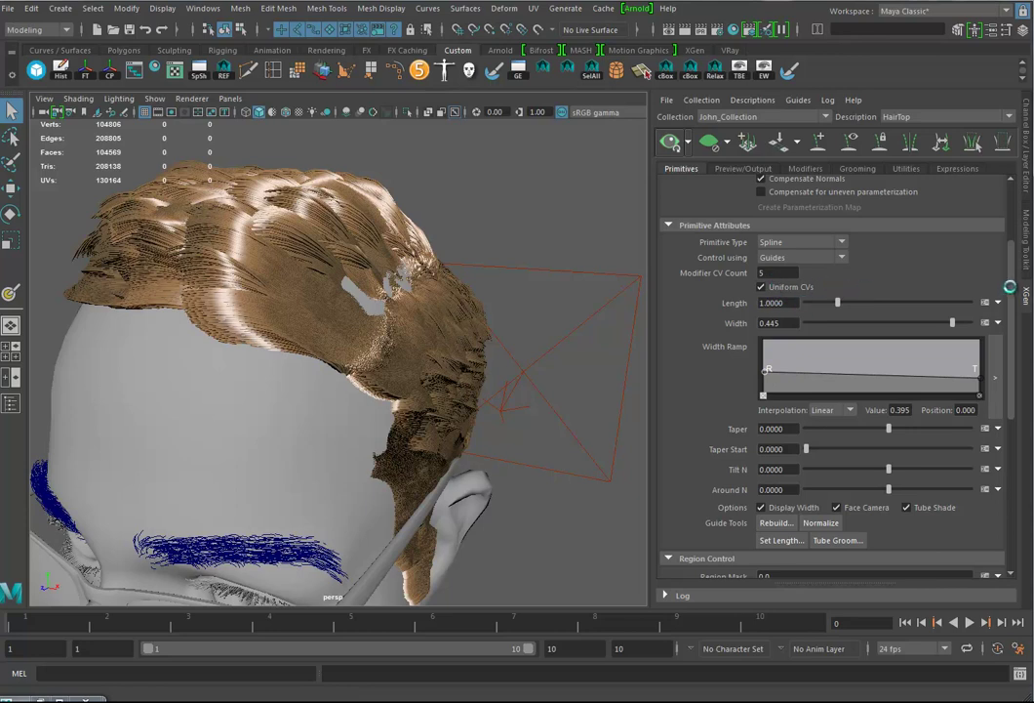
Set the HairTop generator density to 10 and check the thinner hair on the head.
scroll(1013, 293, "up", 3)
double_click(792, 251)
type("10")
key("Return")
left_click_drag(526, 250, 468, 220, "alt")
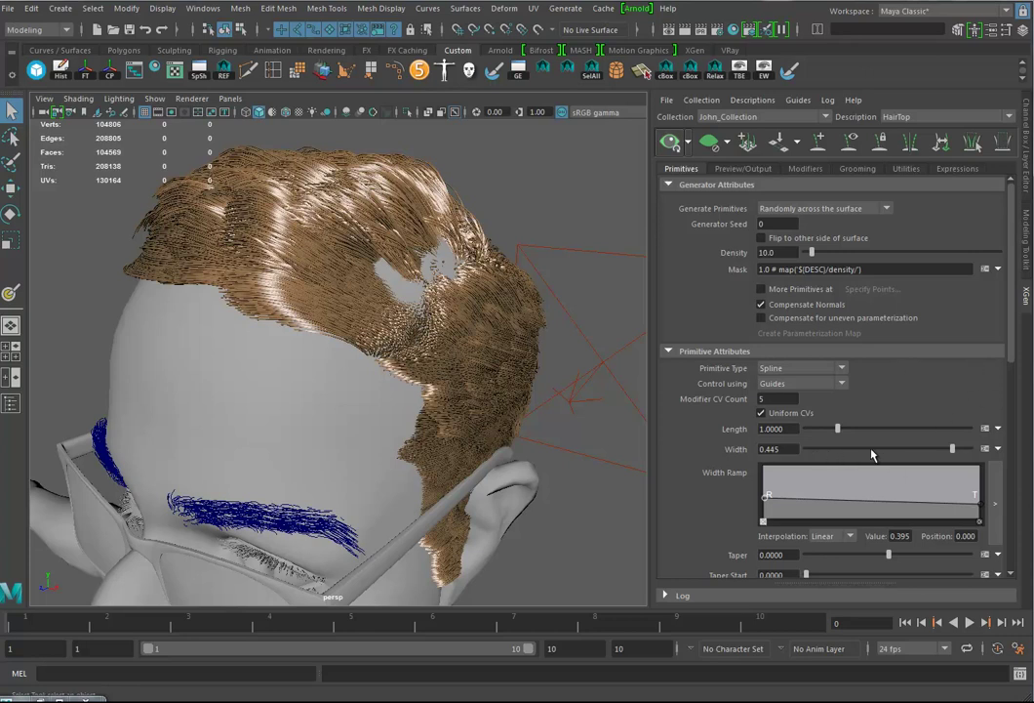
Set the HairTop spline width and taper to 0.485 each and inspect the other side of the head.
mouse_move(952, 448)
left_mouse_down()
mouse_move(922, 449)
mouse_move(966, 449)
left_mouse_up()
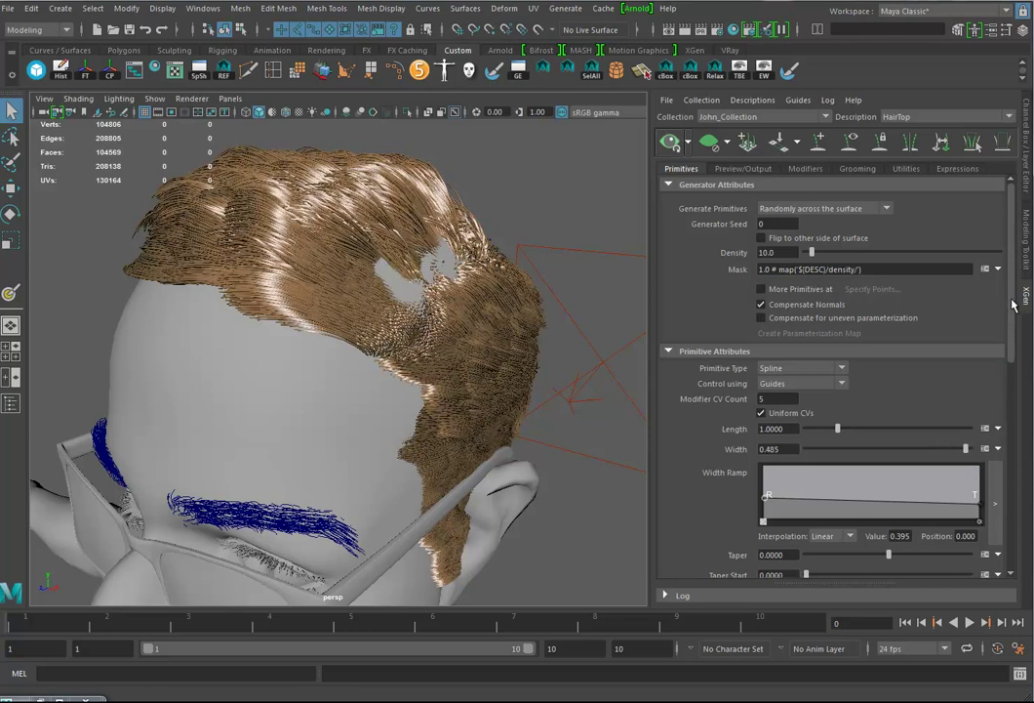
scroll(1008, 330, "down", 2)
left_click_drag(1008, 330, 1006, 335)
scroll(995, 371, "down", 4)
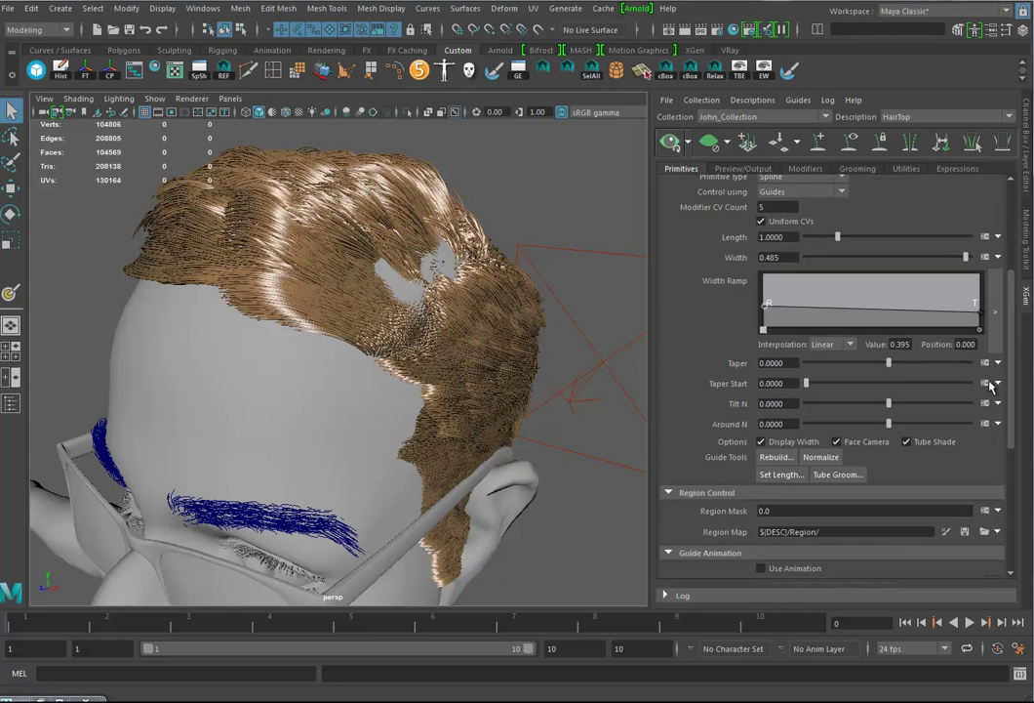
left_click(926, 364)
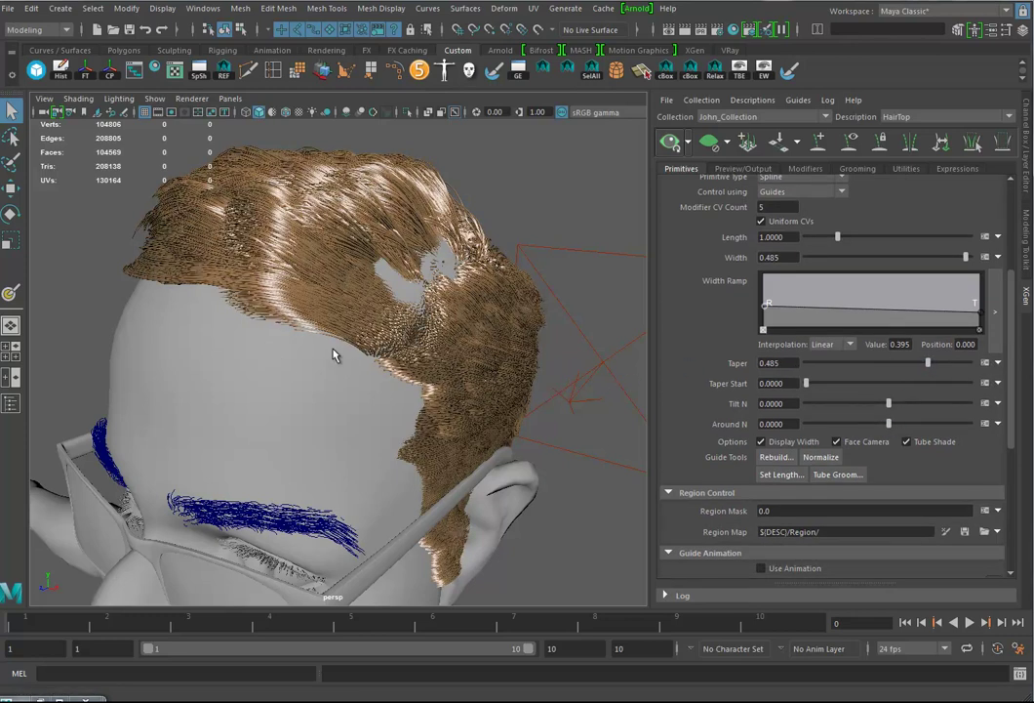
left_click_drag(408, 360, 429, 369, "alt")
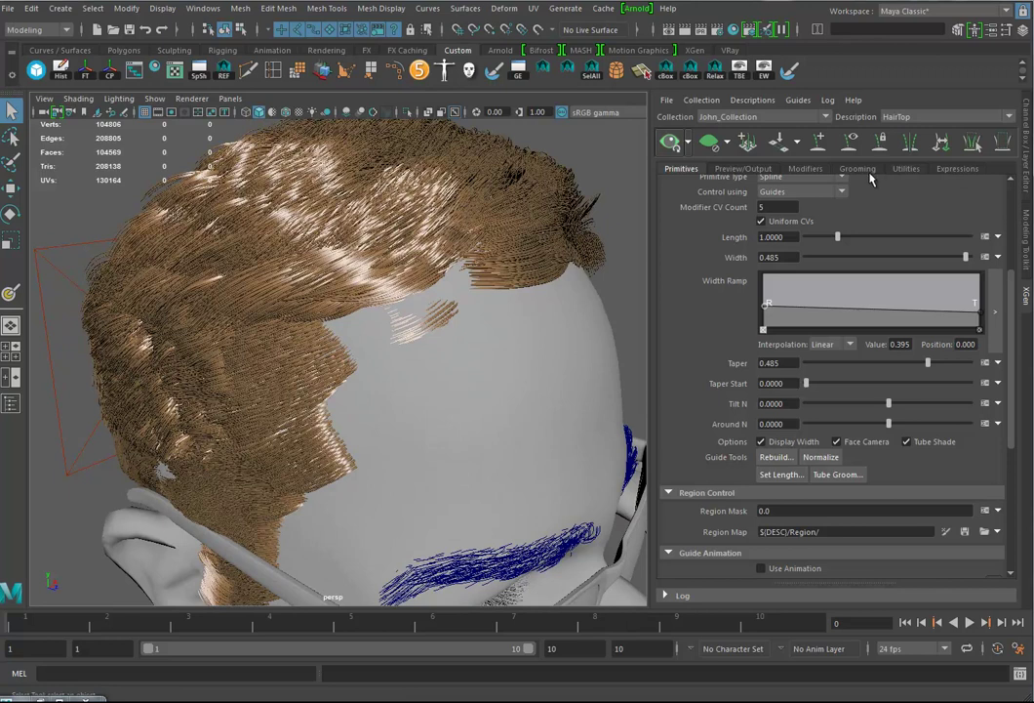
Add a Noise modifier to the HairTop description.
left_click(805, 168)
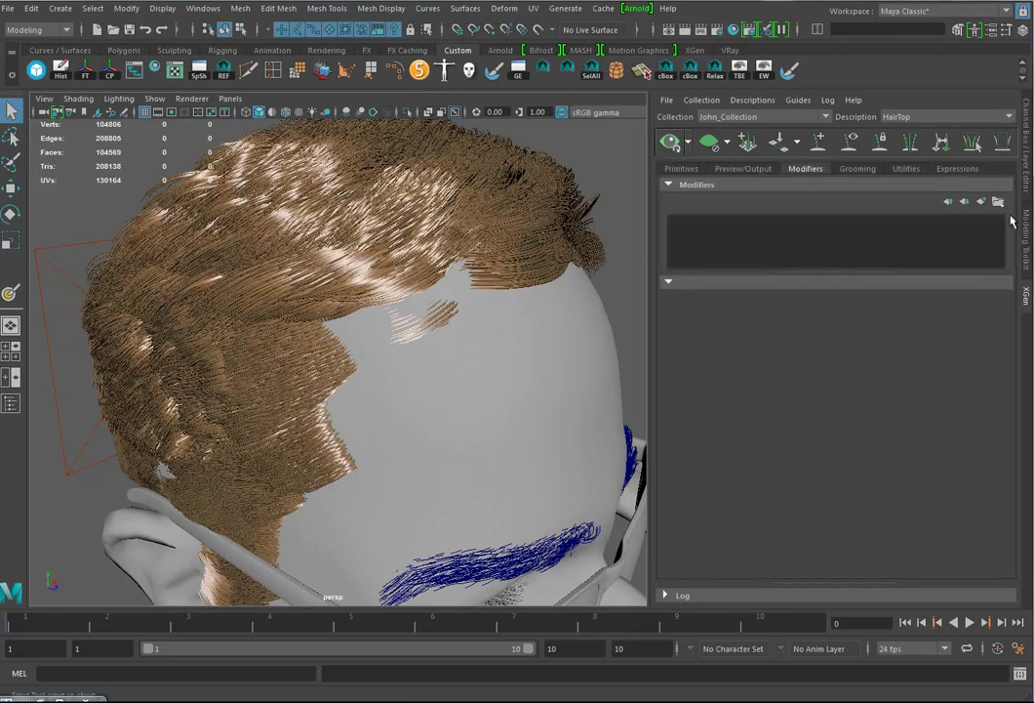
left_click(981, 201)
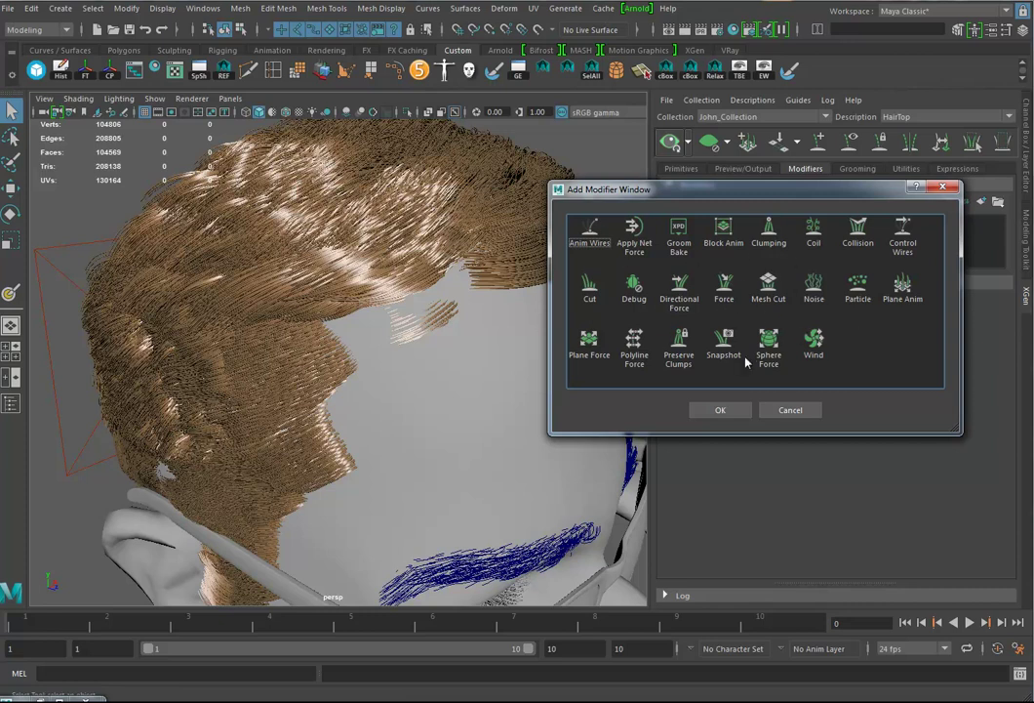
left_click(818, 298)
left_click(722, 411)
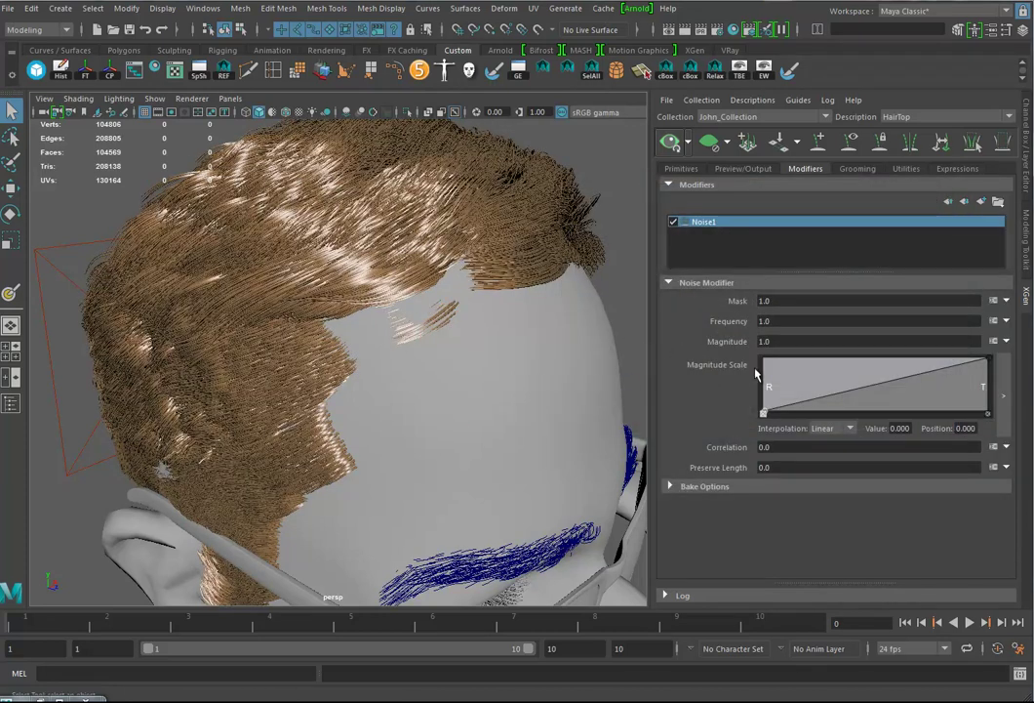
Set the Noise modifier's magnitude to 100 and view the whole head.
double_click(786, 341)
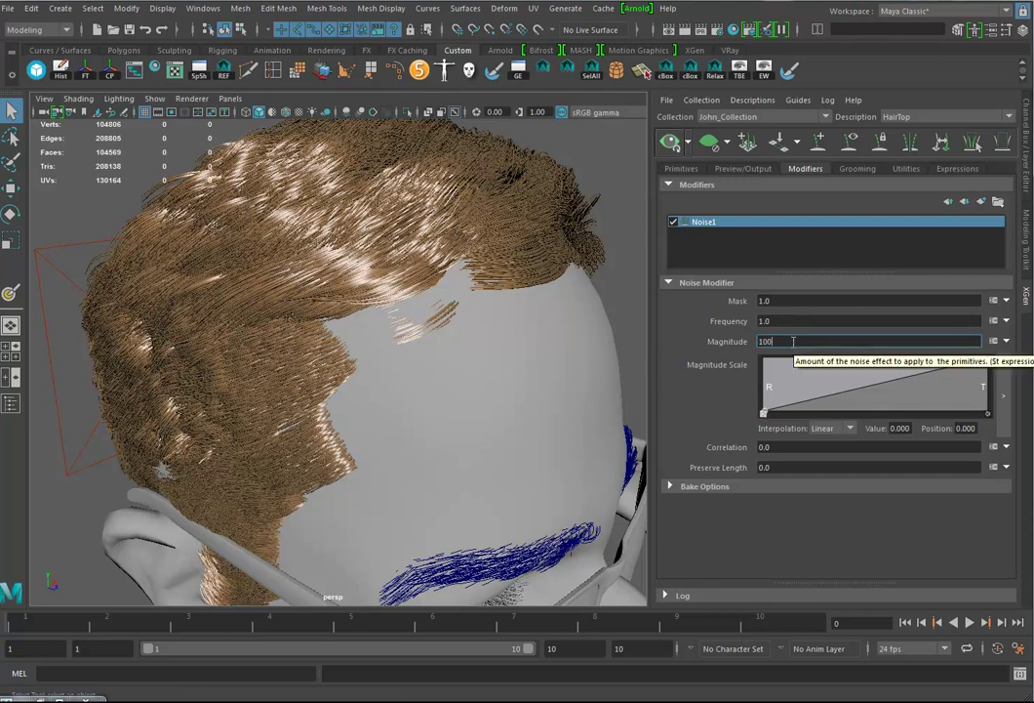
type("0")
key("Return")
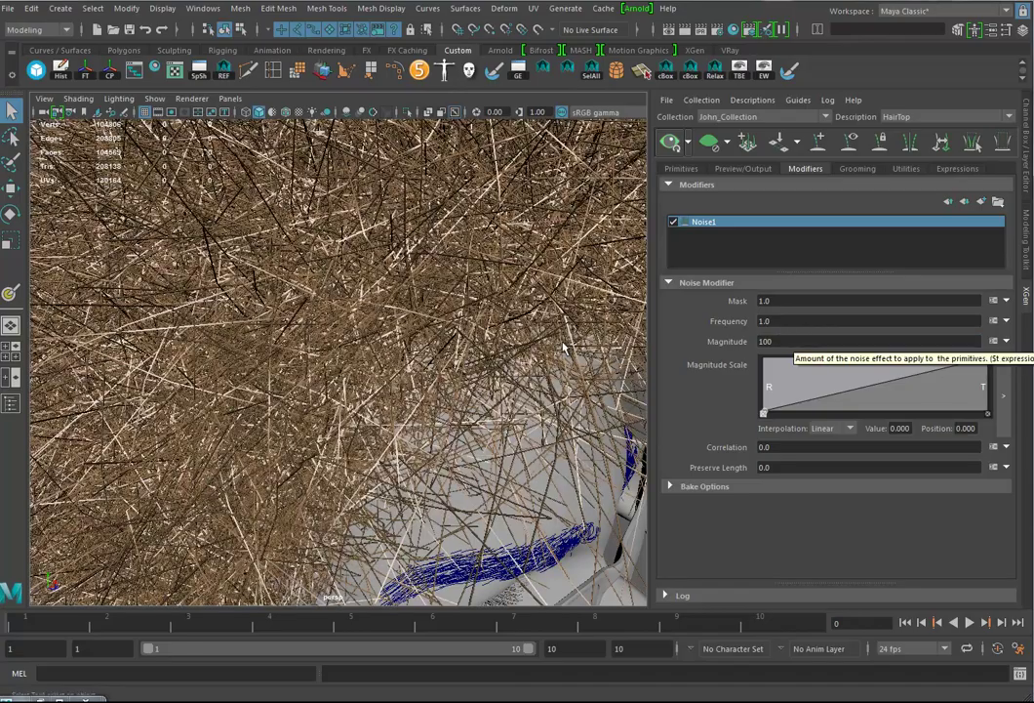
right_click_drag(533, 363, 451, 363, "alt")
left_click_drag(470, 384, 438, 371, "alt")
Reduce the Noise modifier's magnitude to 50 and further to 20.
left_click_drag(782, 341, 681, 361)
type("50")
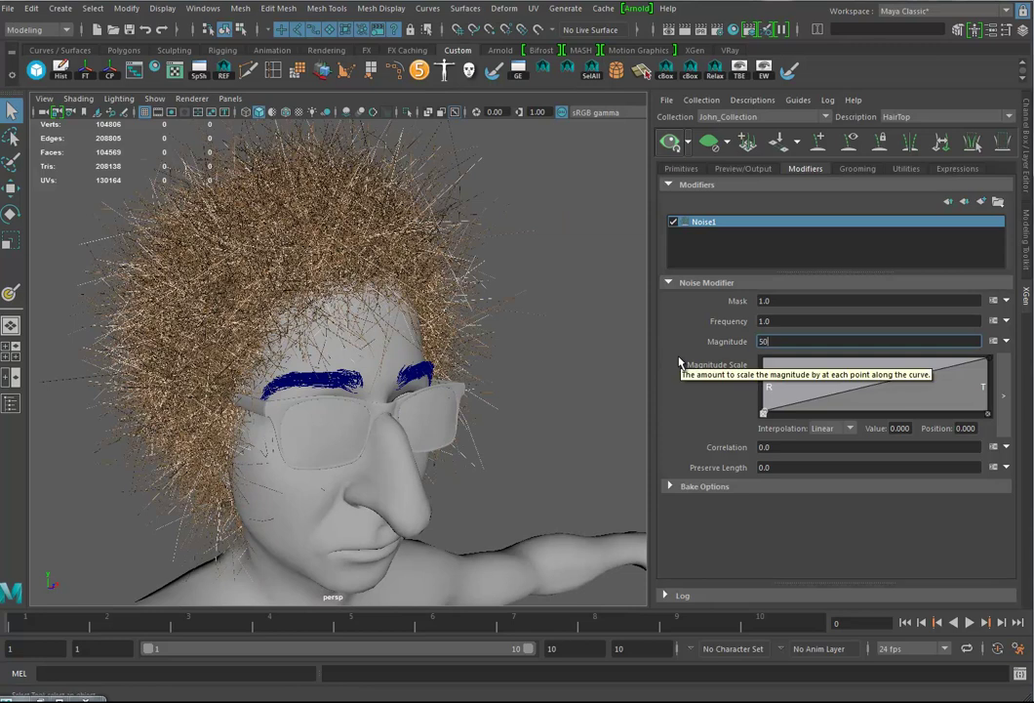
key("Return")
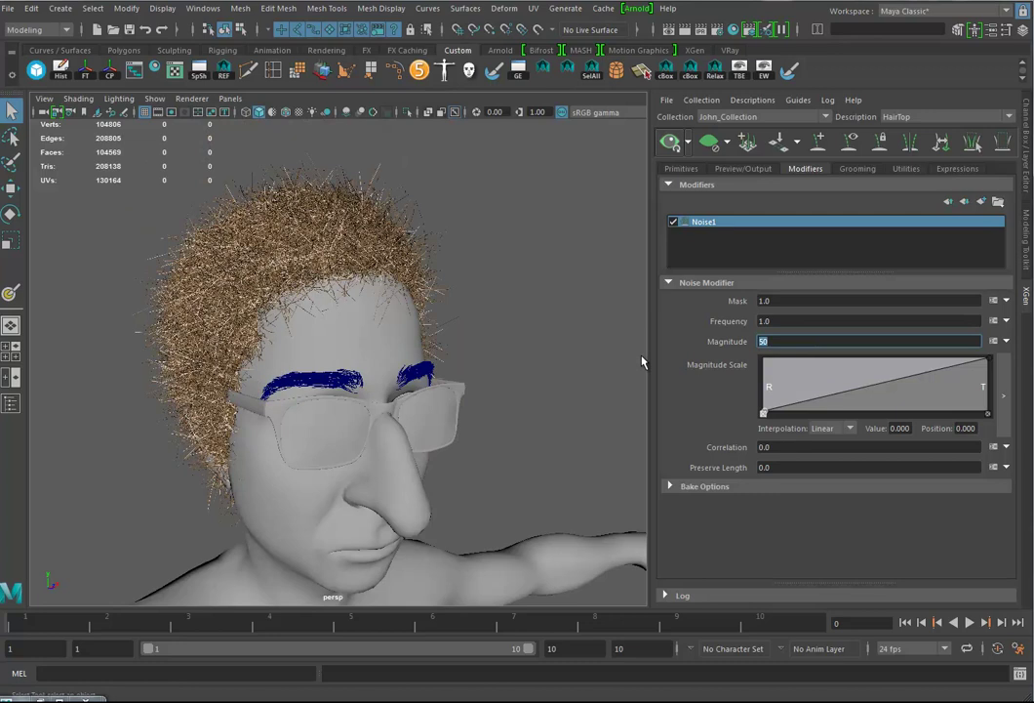
type("20")
key("Return")
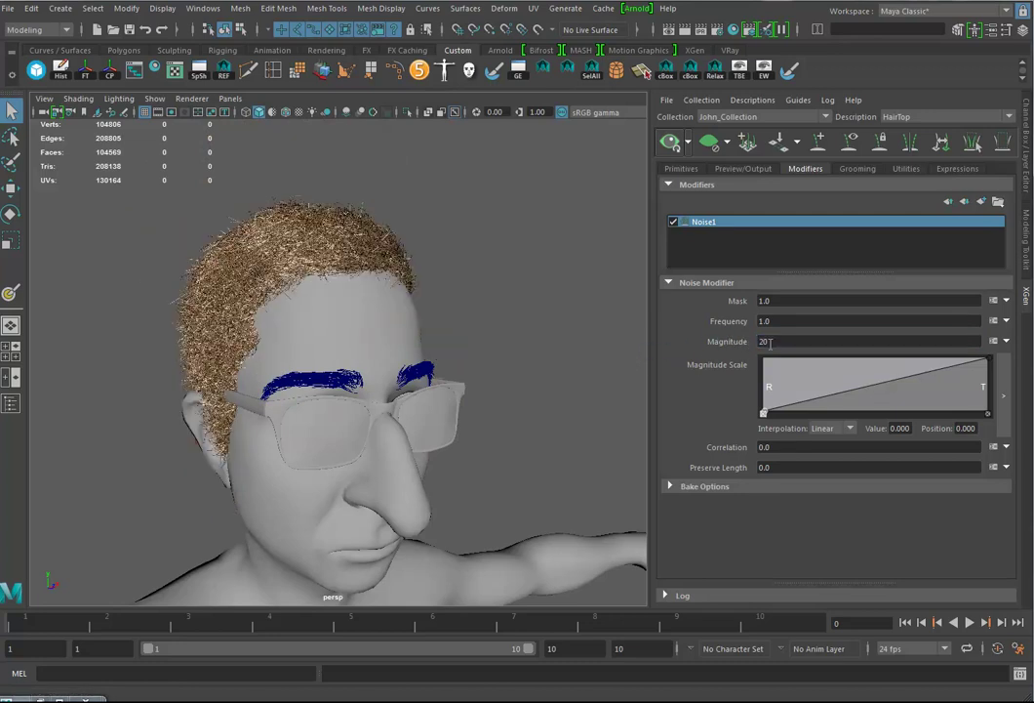
Set the Noise modifier's magnitude to 5 and inspect the hair up close and from several angles.
left_click_drag(779, 345, 688, 353)
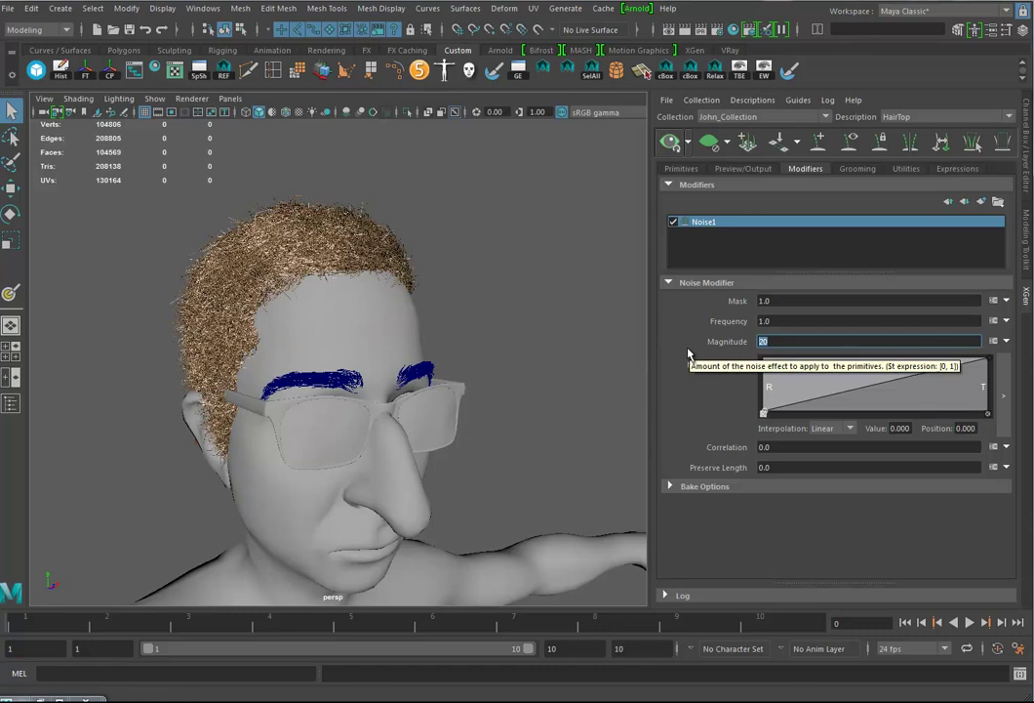
key("Return")
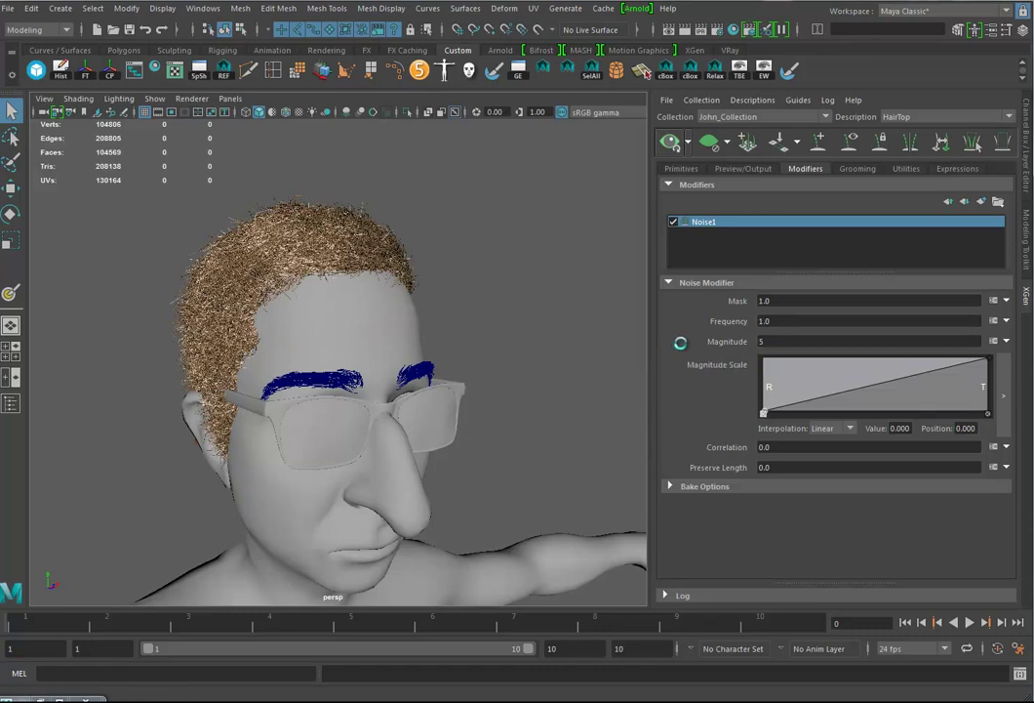
left_click_drag(496, 346, 496, 372, "alt")
right_click_drag(496, 372, 624, 398, "alt")
left_click_drag(439, 392, 144, 323, "alt")
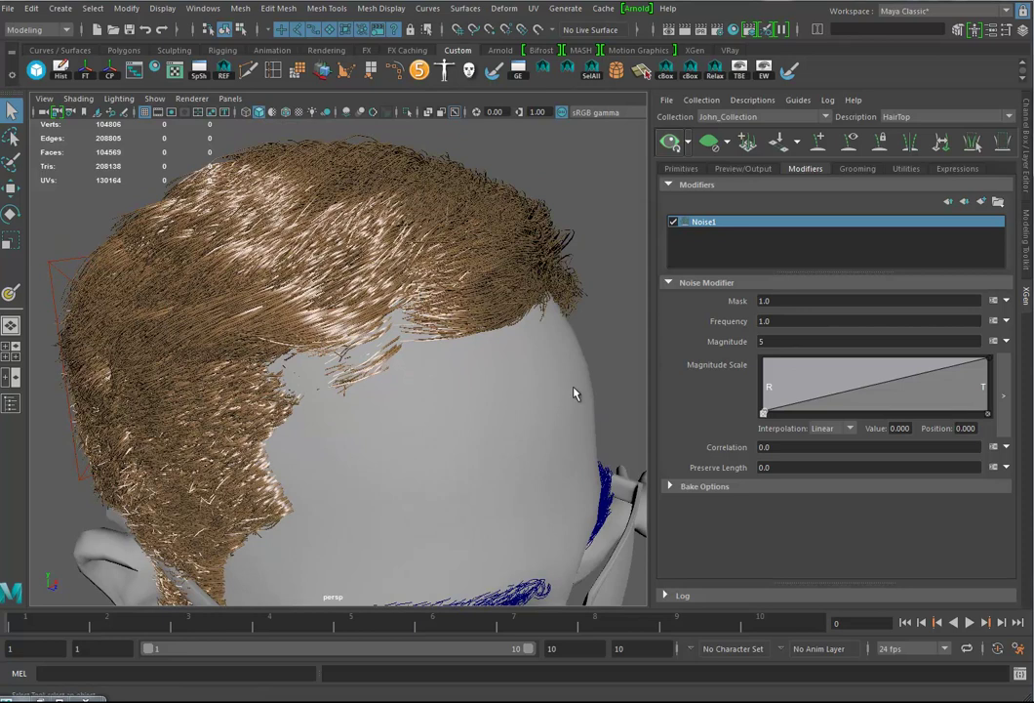
left_click_drag(413, 405, 517, 360, "alt")
left_click_drag(561, 309, 516, 332, "alt")
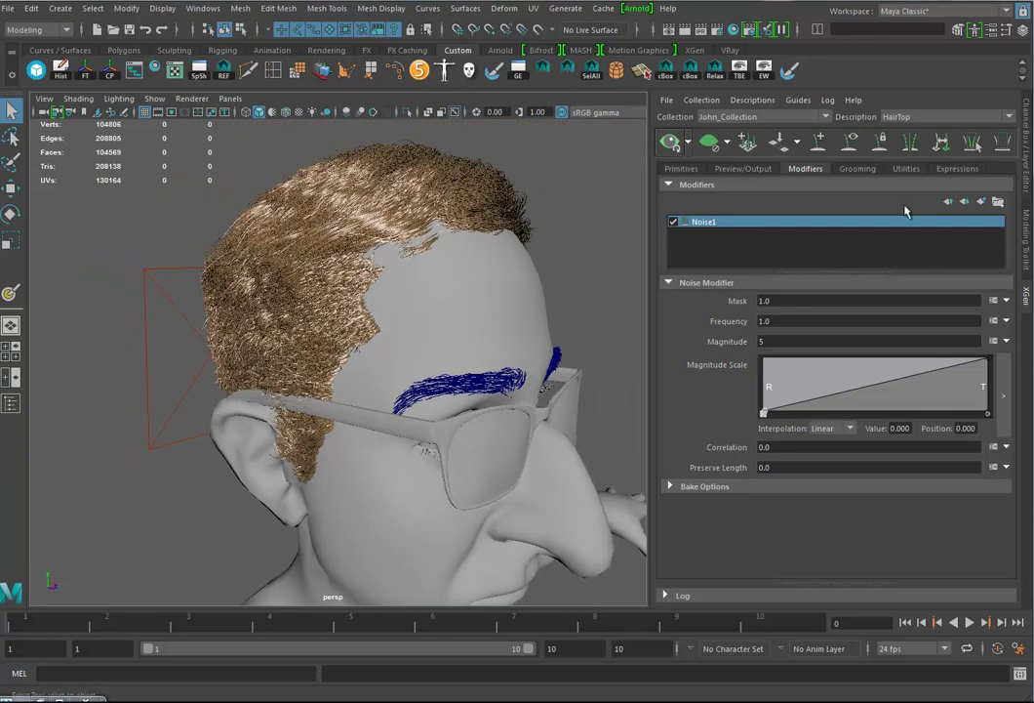
left_click_drag(453, 298, 485, 363, "alt")
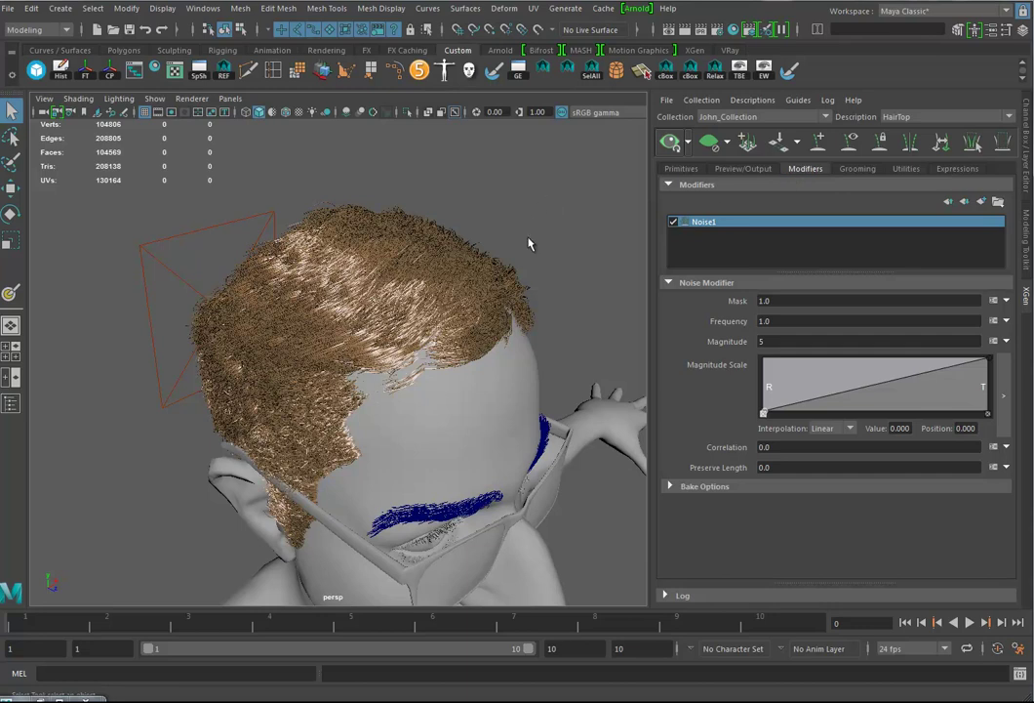
Review the number of spans in the Rebuild Curve options without rebuilding any curve.
left_click(432, 9)
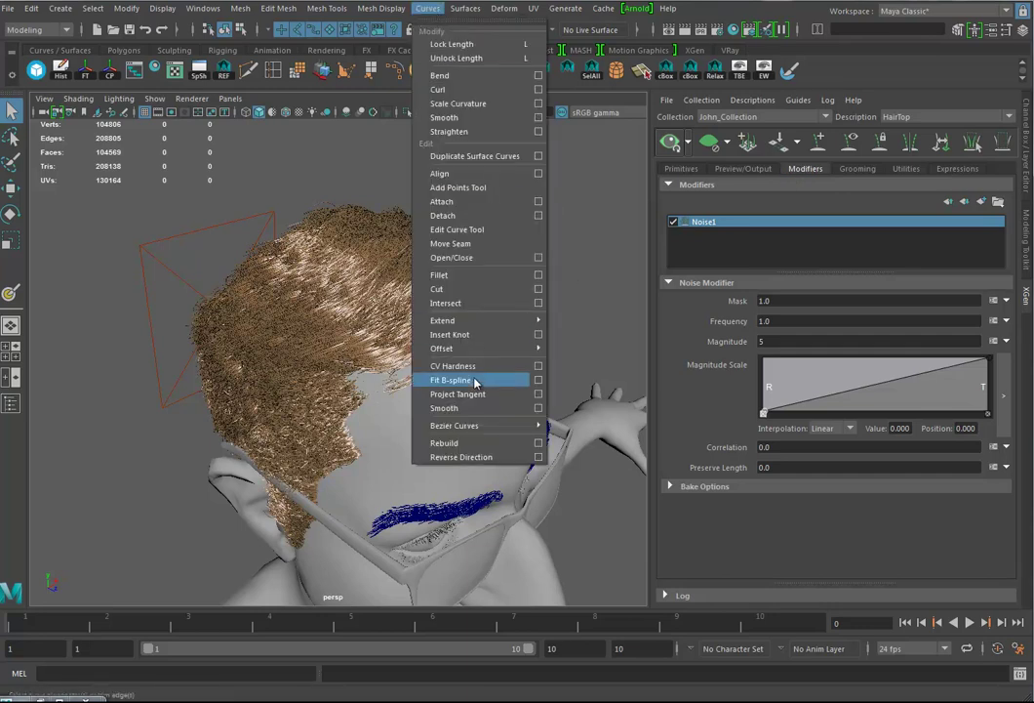
left_click(540, 444)
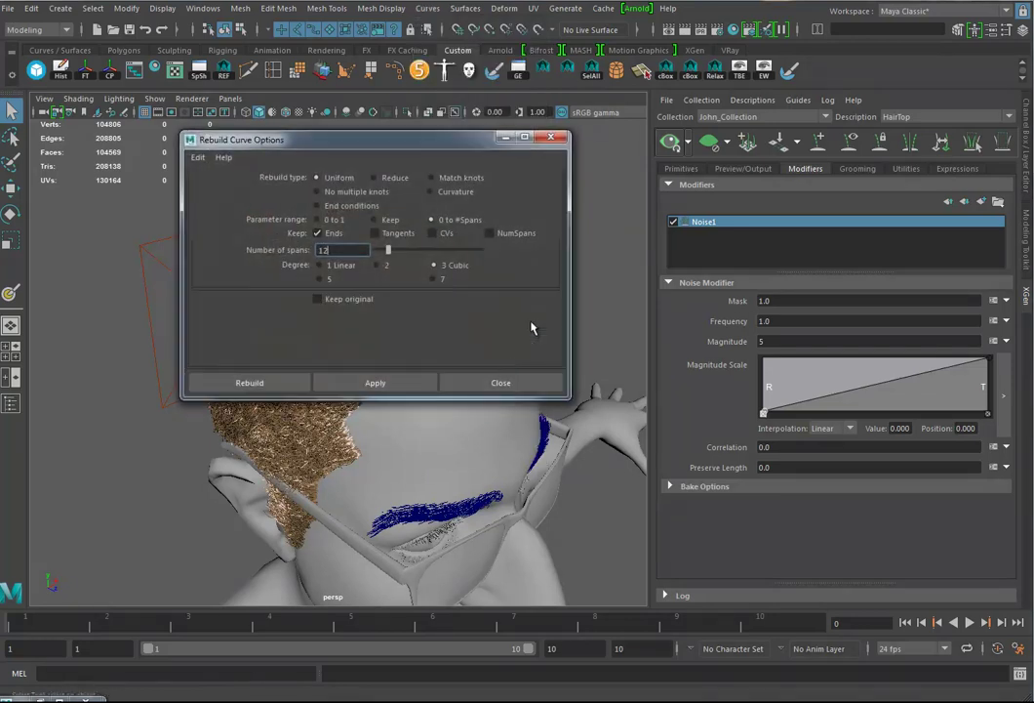
left_click_drag(344, 255, 240, 260)
left_click(499, 383)
left_click_drag(282, 293, 468, 376, "alt")
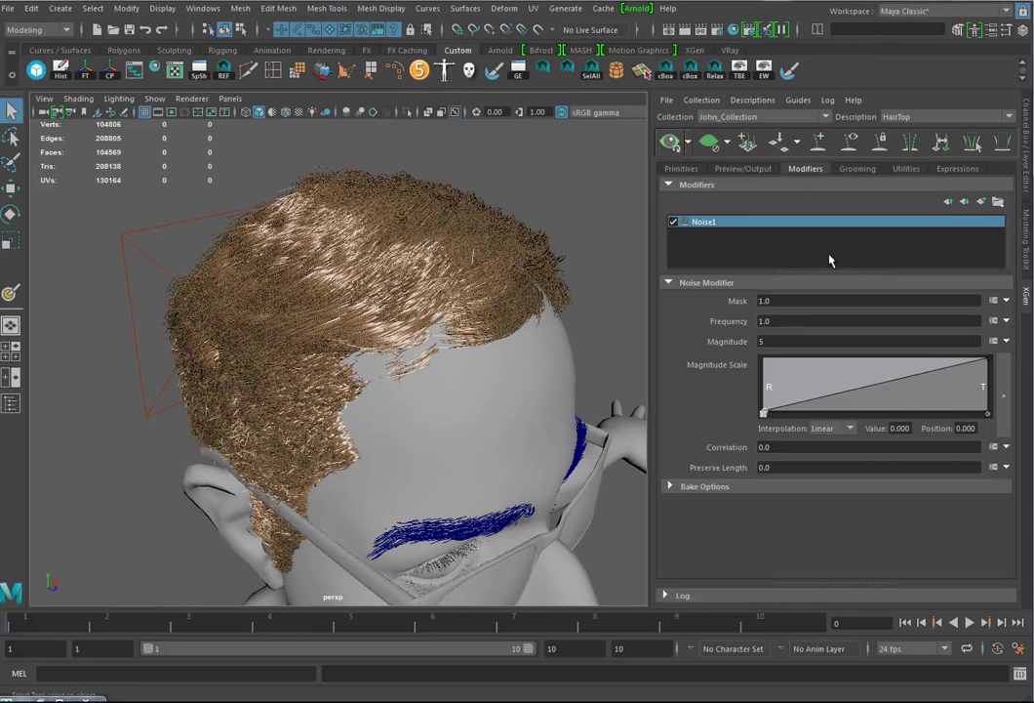
Add a Cut modifier to the HairTop description.
left_click(982, 201)
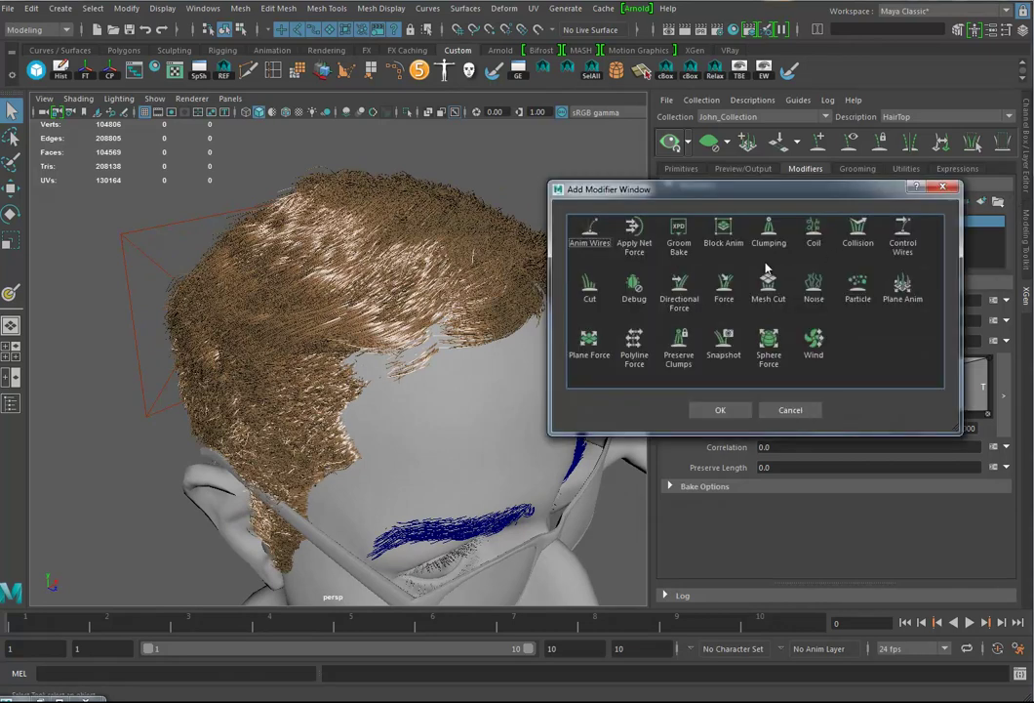
left_click(595, 310)
left_click(720, 410)
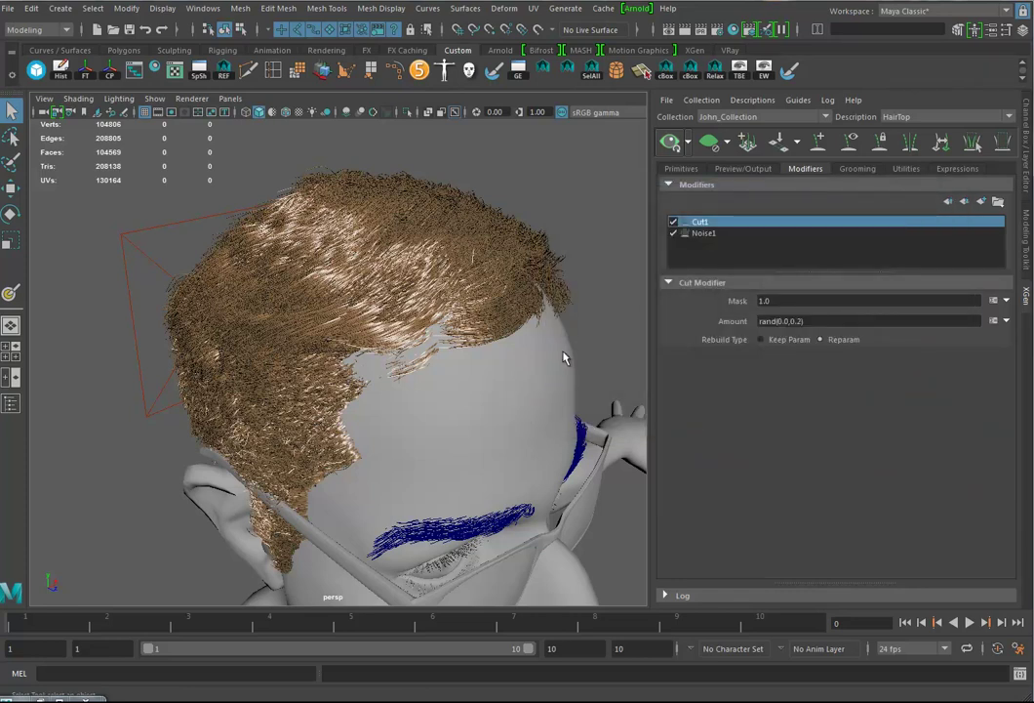
Set the Cut modifier's amount to rand(0.0,7) and check the hair from the front.
left_click(781, 321)
left_click_drag(761, 321, 773, 321)
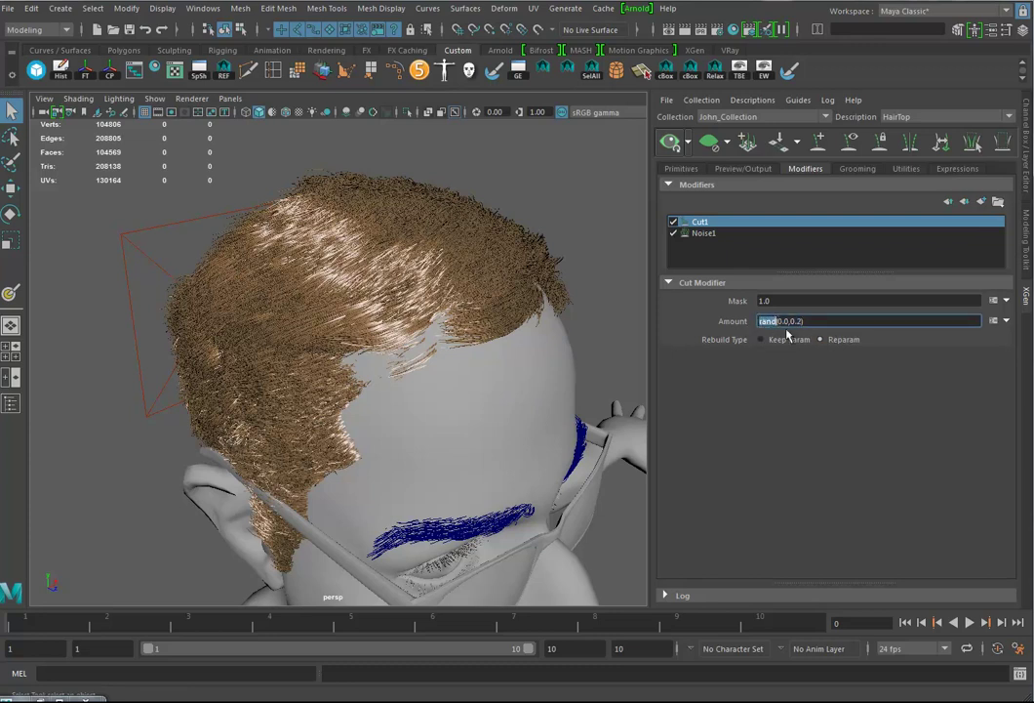
double_click(784, 321)
left_click(803, 320)
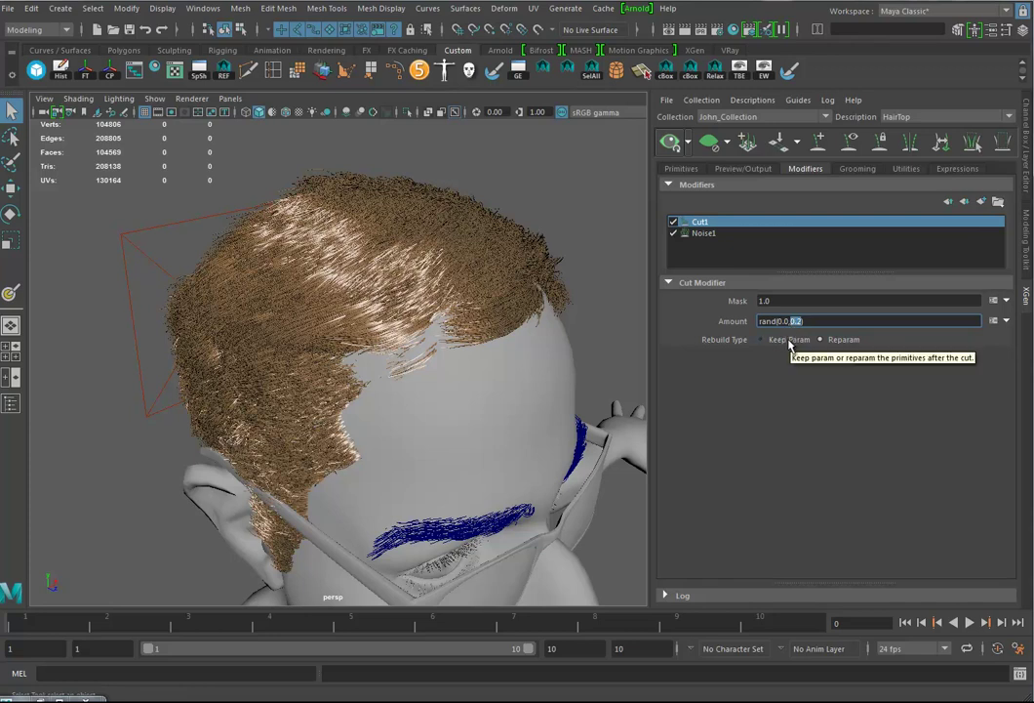
type("7")
key("Return")
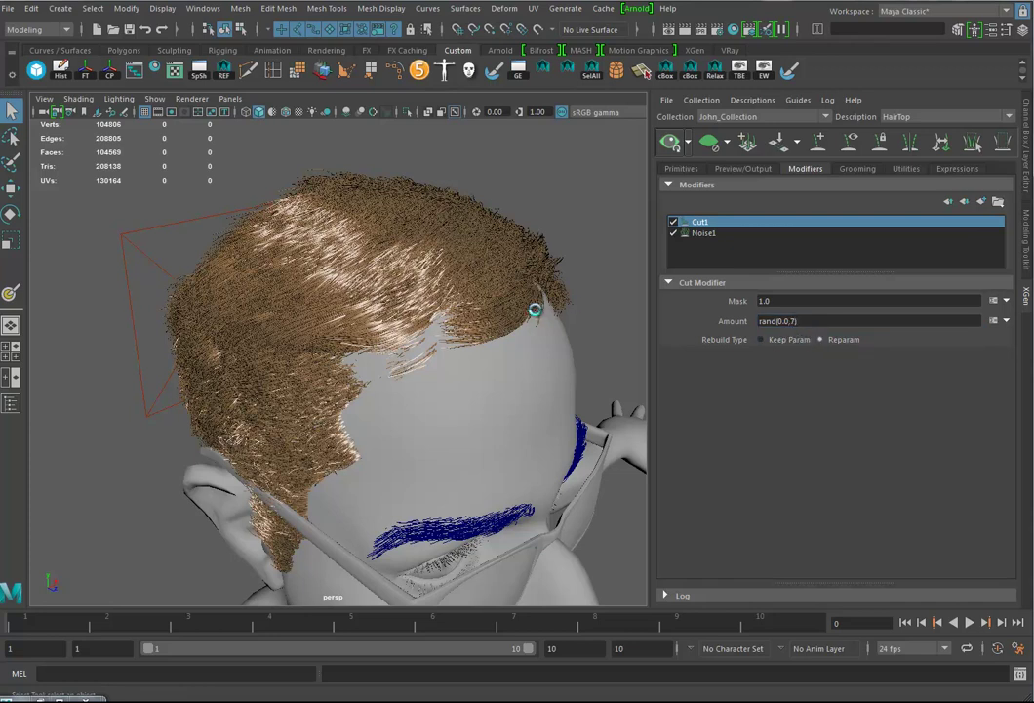
left_click_drag(534, 310, 542, 297, "alt")
left_click_drag(573, 353, 541, 365, "alt")
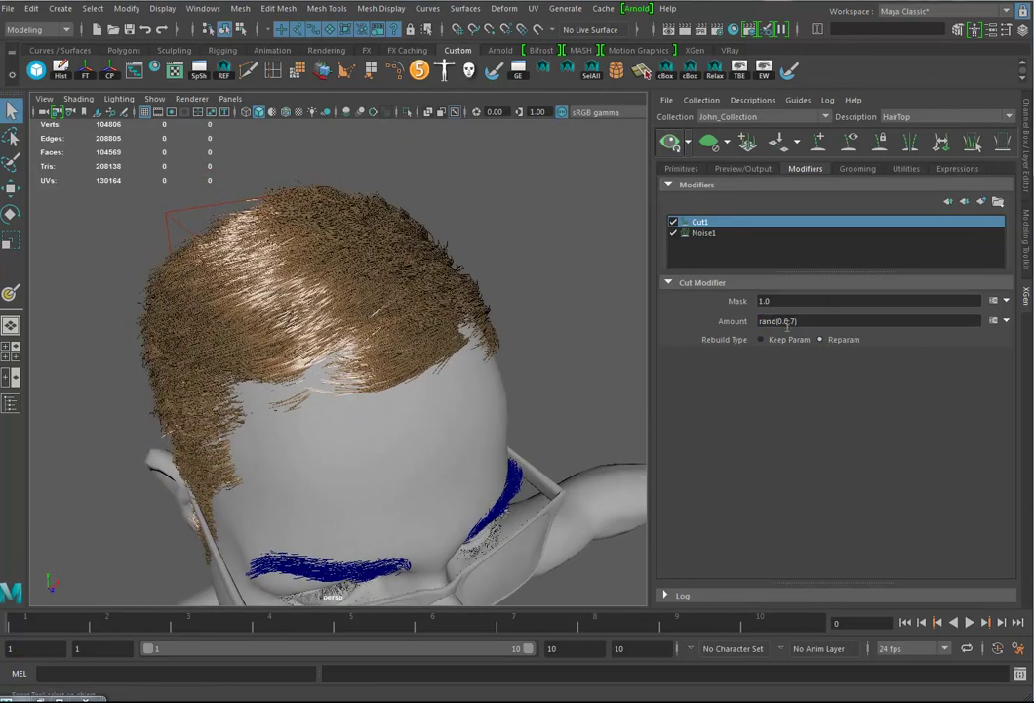
Set the Cut modifier's amount to rand(0.0,2) and check the hair from the side of the head.
double_click(793, 322)
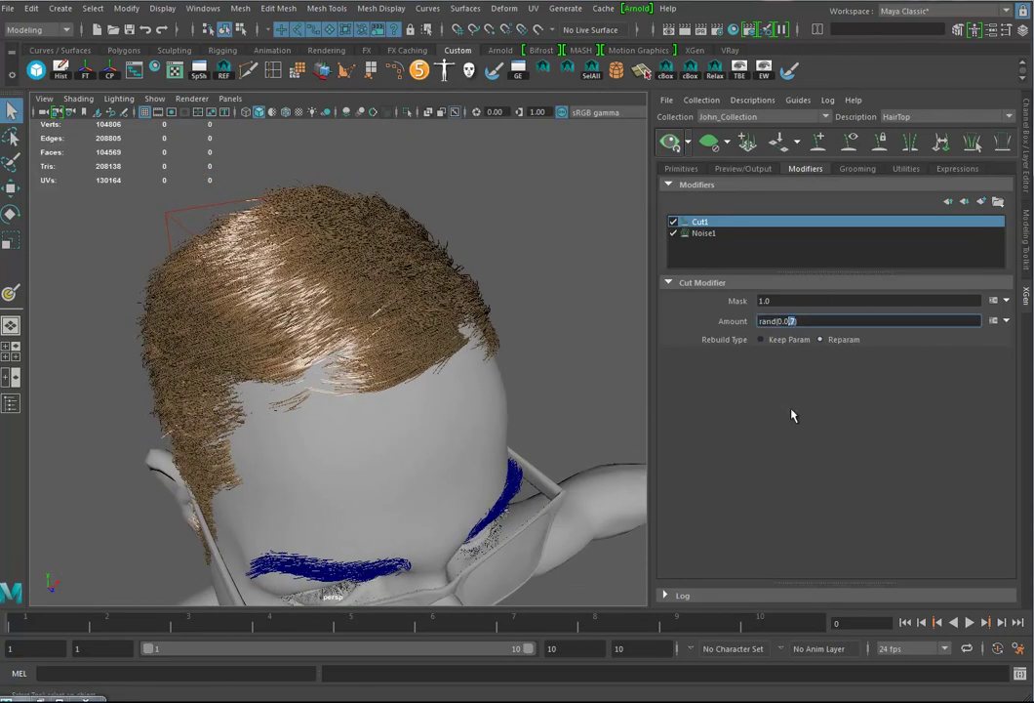
key("BackSpace")
type("2")
key("Return")
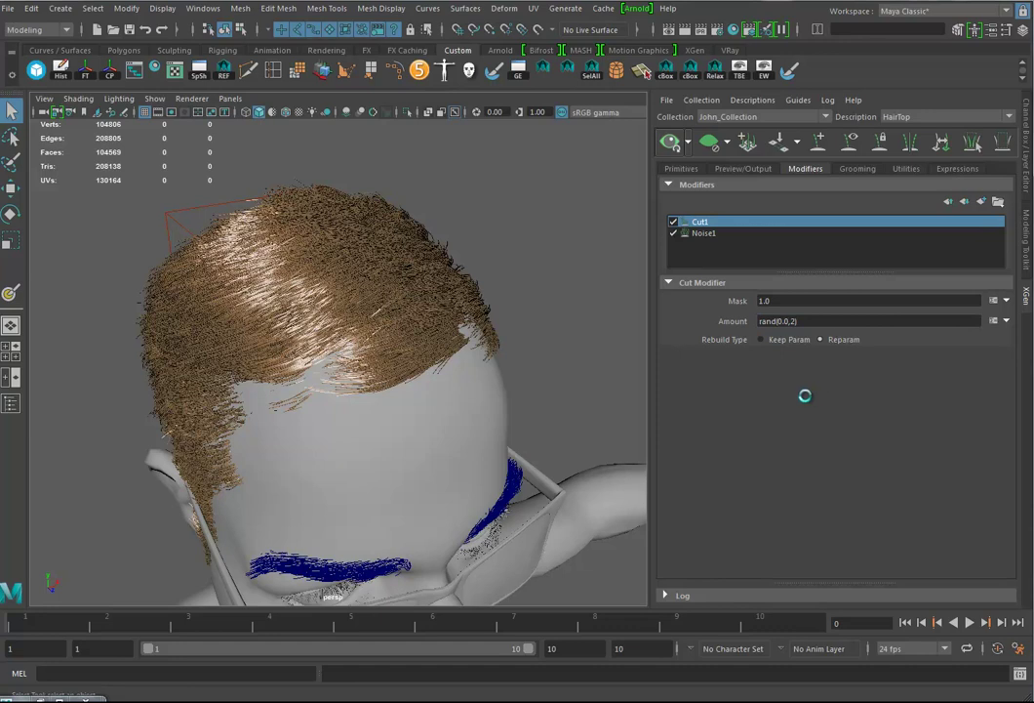
left_click_drag(536, 443, 529, 388, "alt")
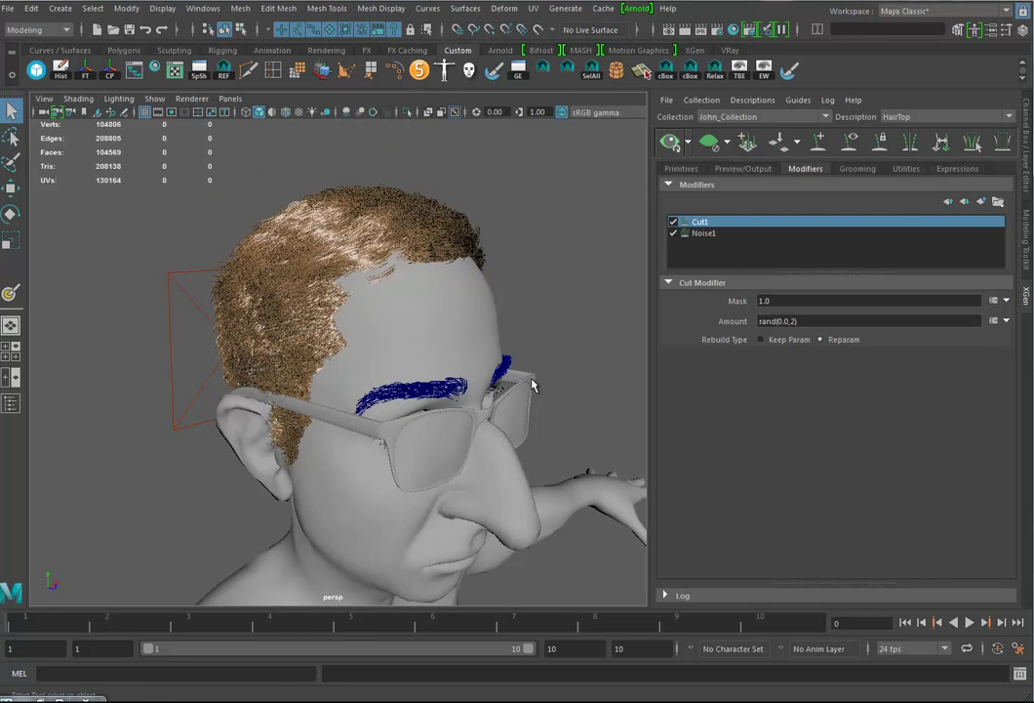
Examine the hairline from both sides of the head and review HairTop's primitive and density mask attributes.
left_click(681, 168)
left_click_drag(489, 304, 441, 335, "alt")
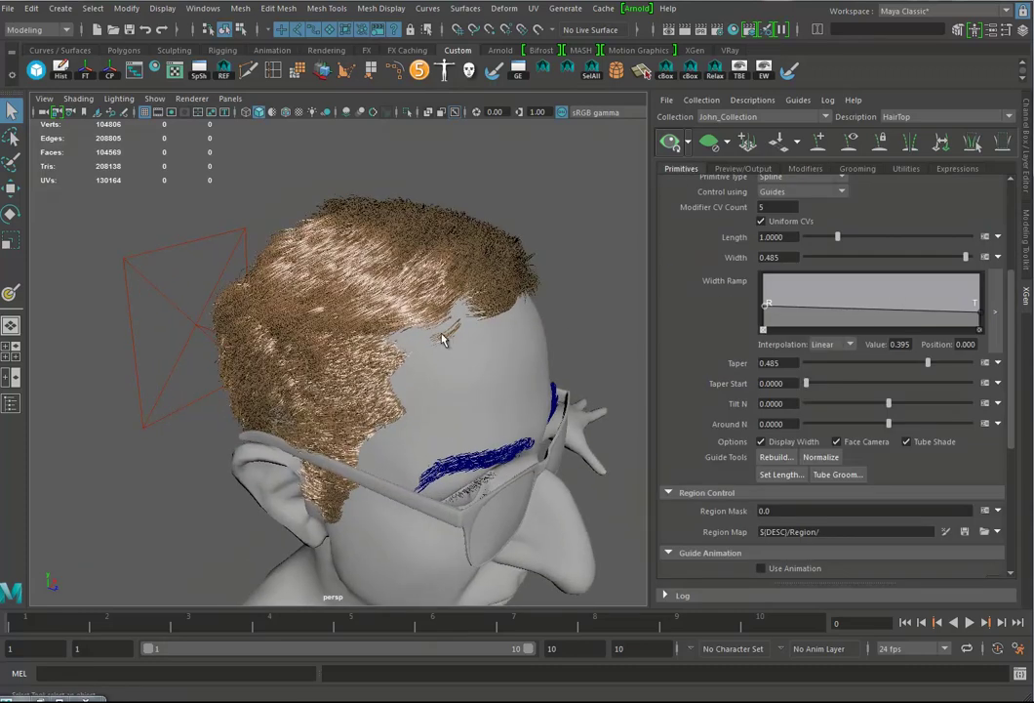
left_click_drag(611, 342, 453, 305, "alt")
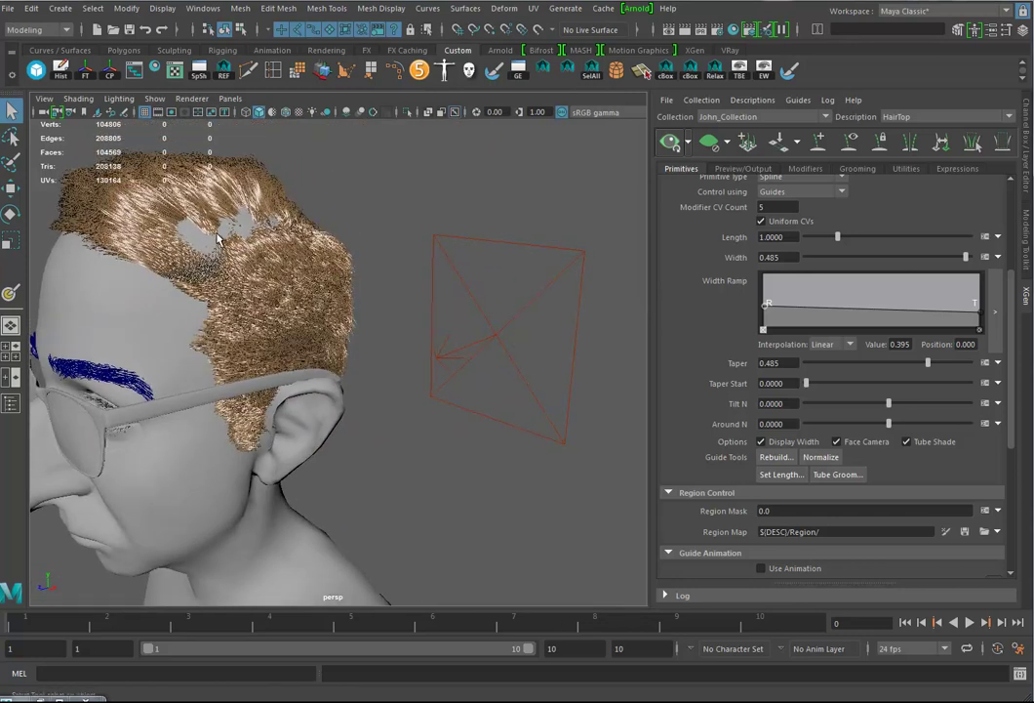
left_click_drag(439, 220, 442, 291, "alt")
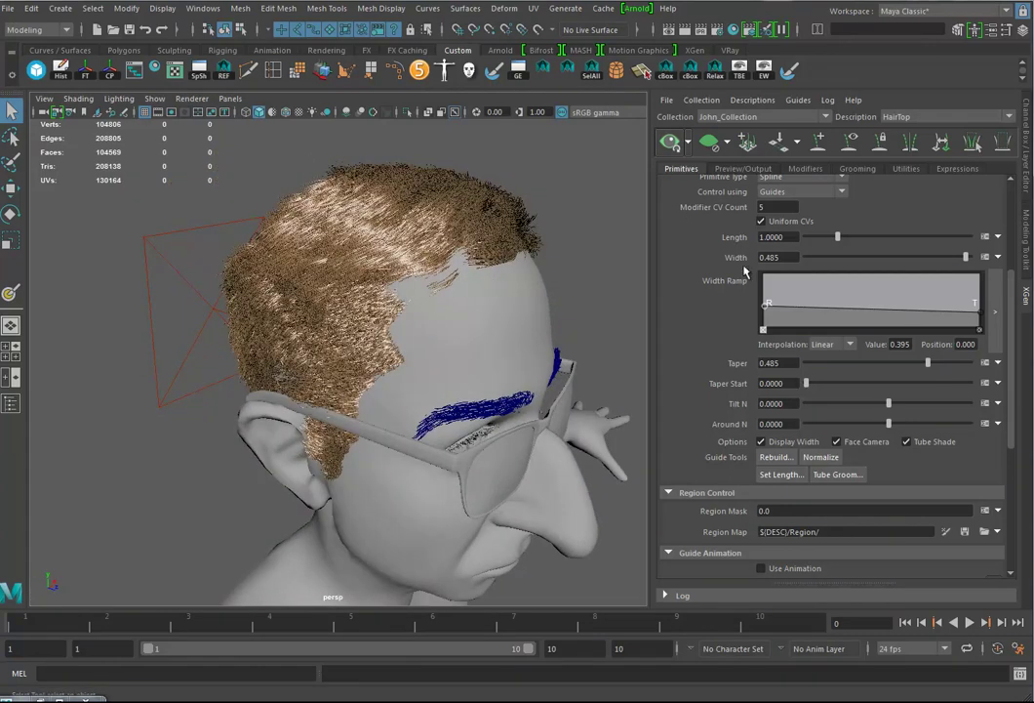
scroll(722, 320, "up", 5)
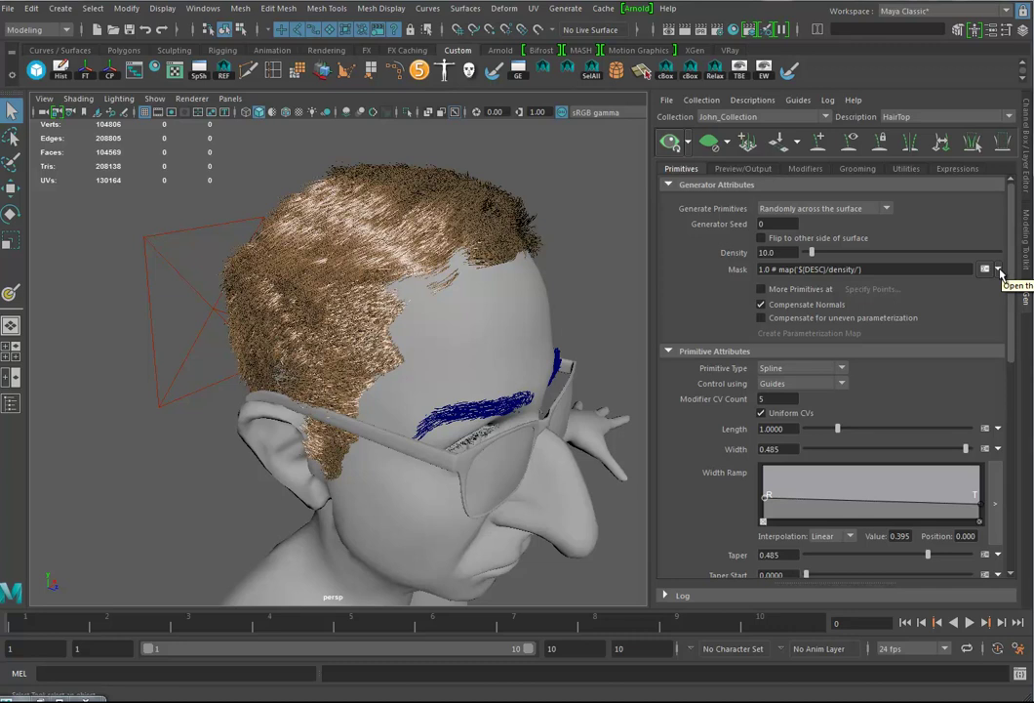
Select the Hair_Scalp mesh through the scene hierarchy and open the attributes of its Scalp_Mtl material.
left_click(501, 312)
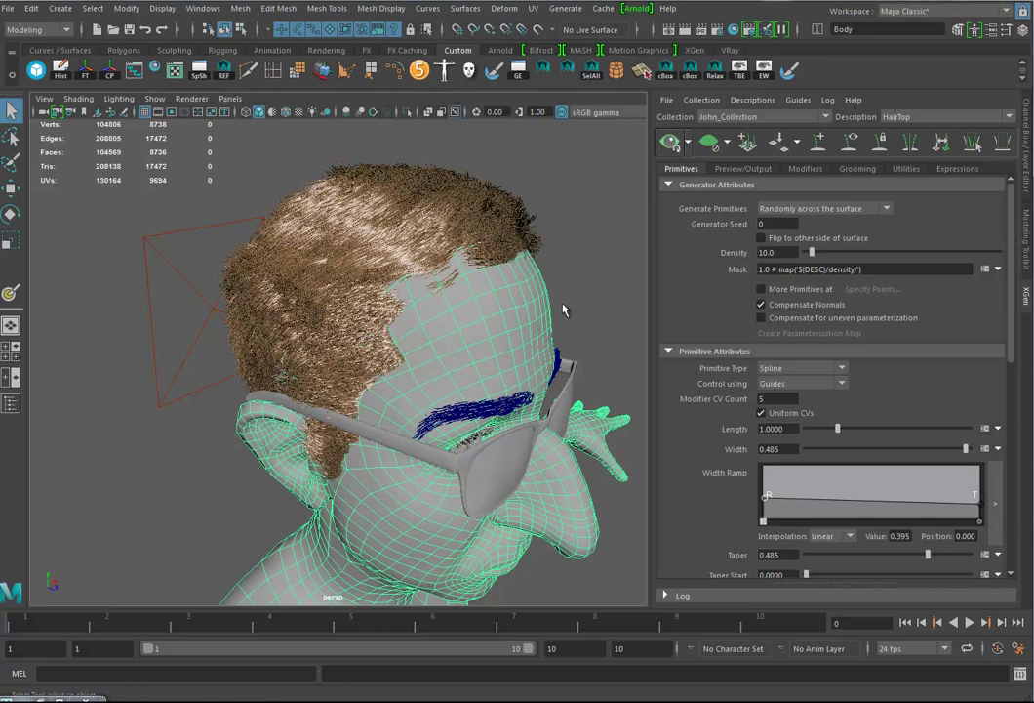
left_click(40, 698)
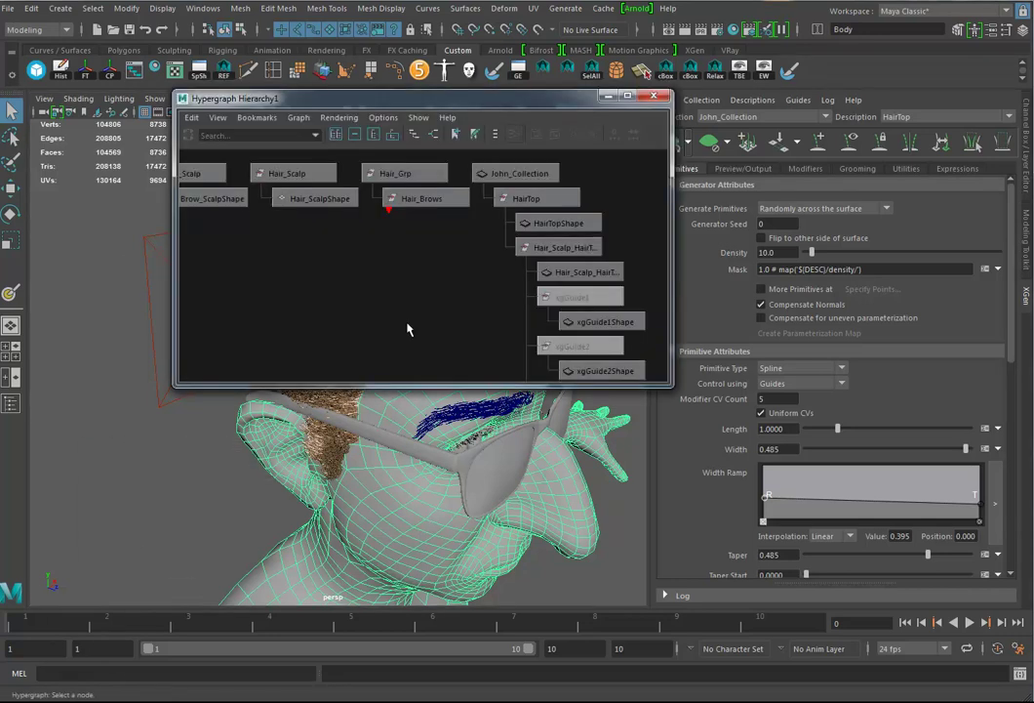
left_click(319, 173)
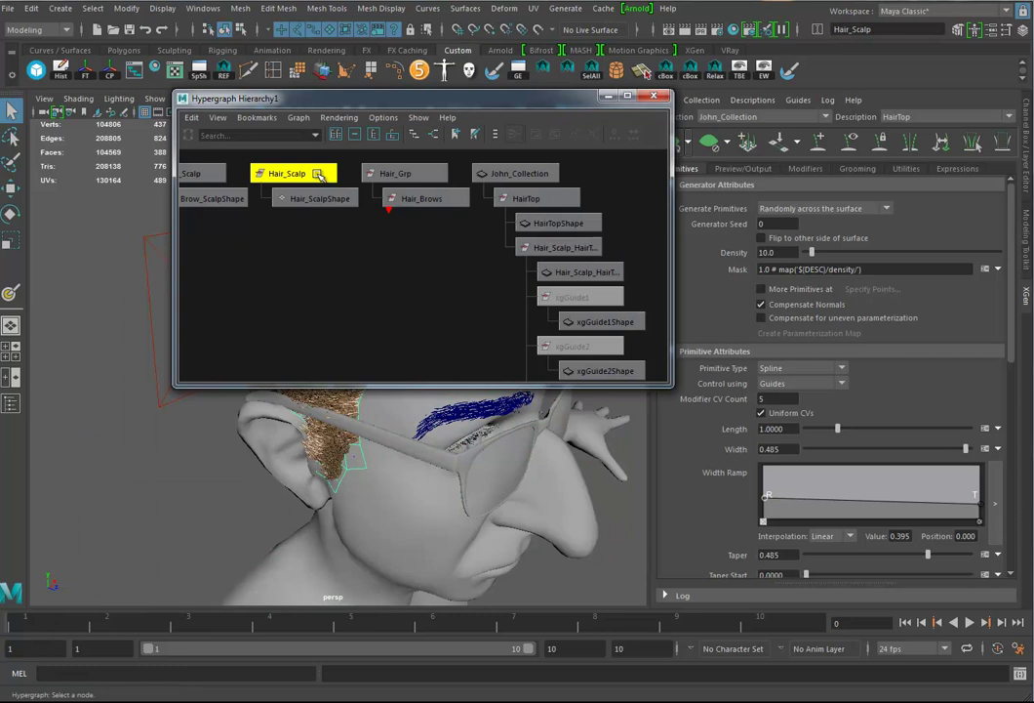
right_click(320, 174)
left_click(365, 181)
left_click(664, 142)
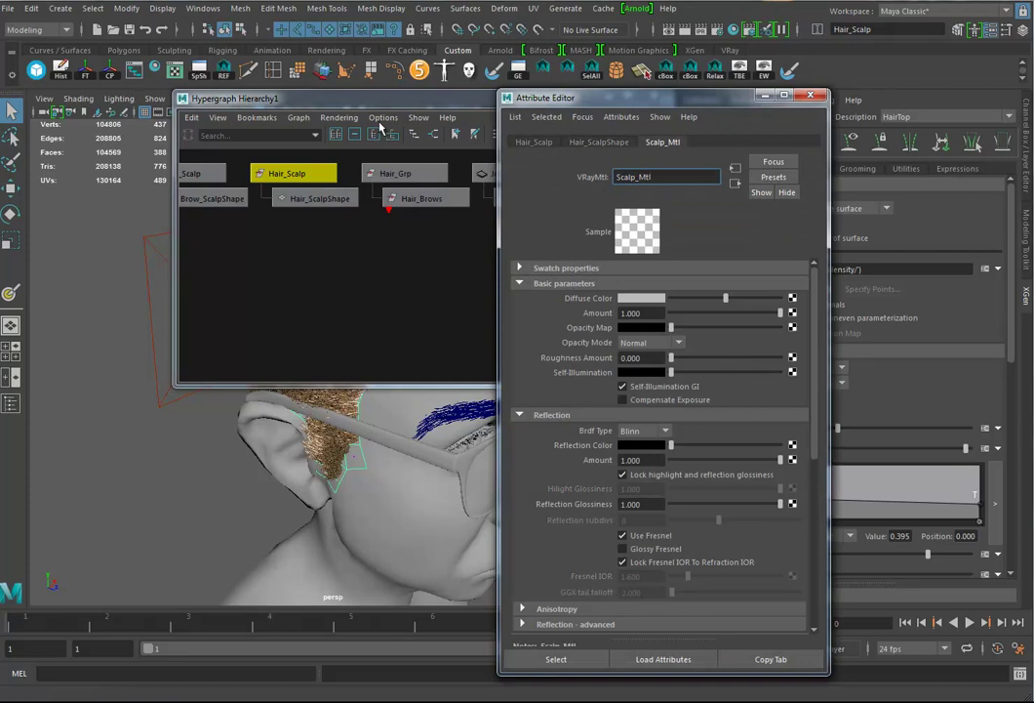
Isolate the scalp mesh, assign a new Lambert material to it, and restore the full scene view.
left_click_drag(409, 101, 116, 404)
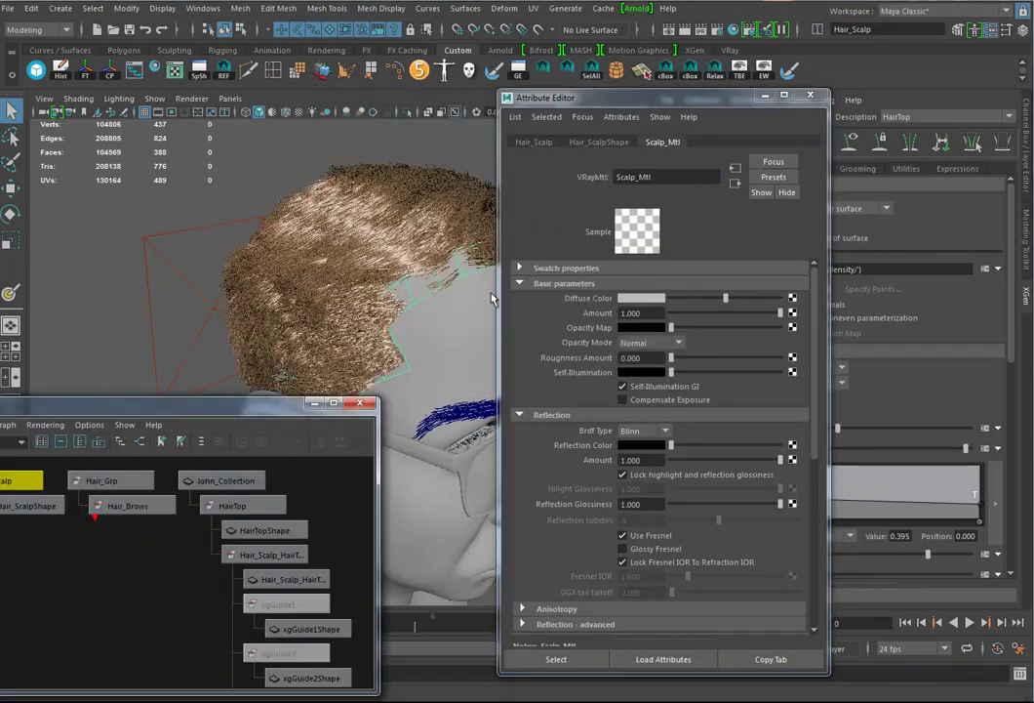
left_click(407, 113)
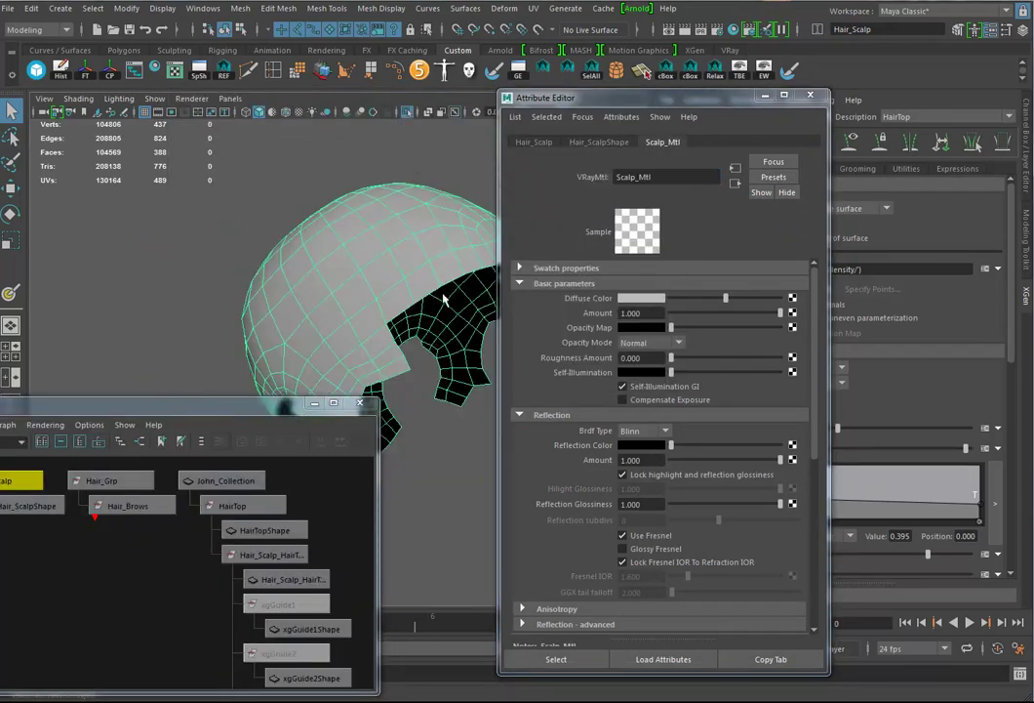
right_click(402, 223)
mouse_move(454, 579)
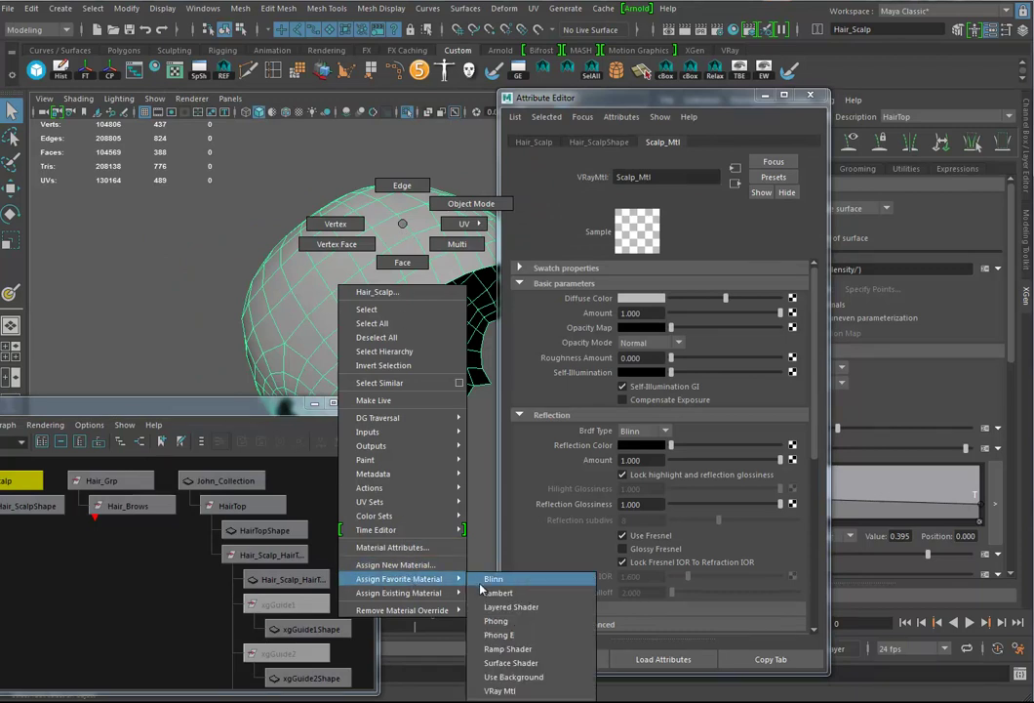
left_click(496, 592)
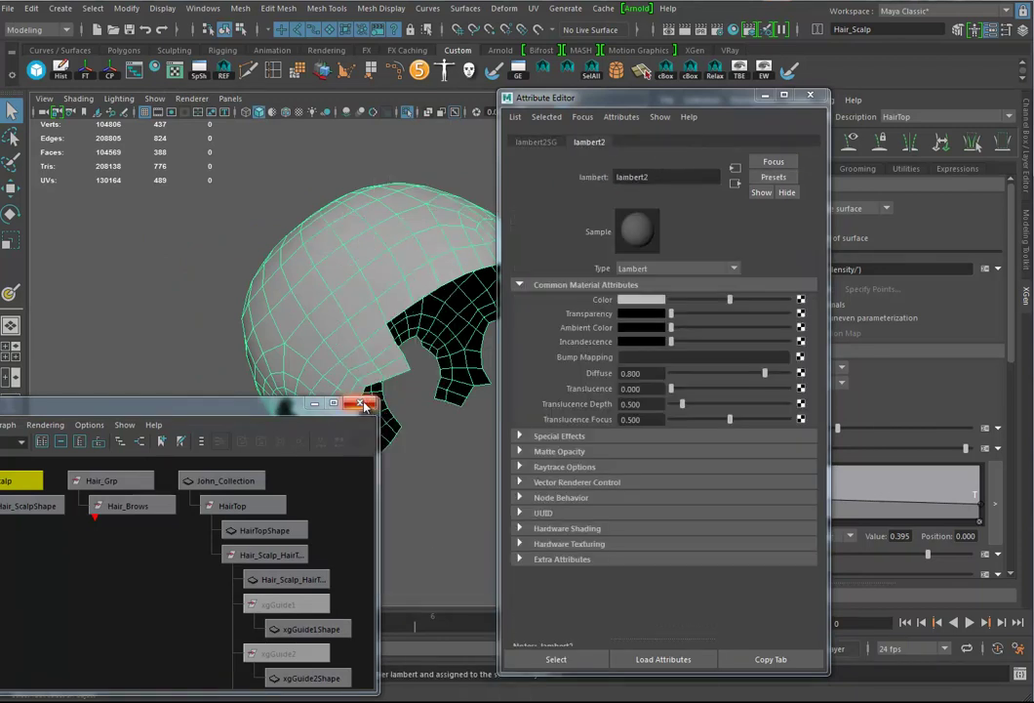
left_click(361, 403)
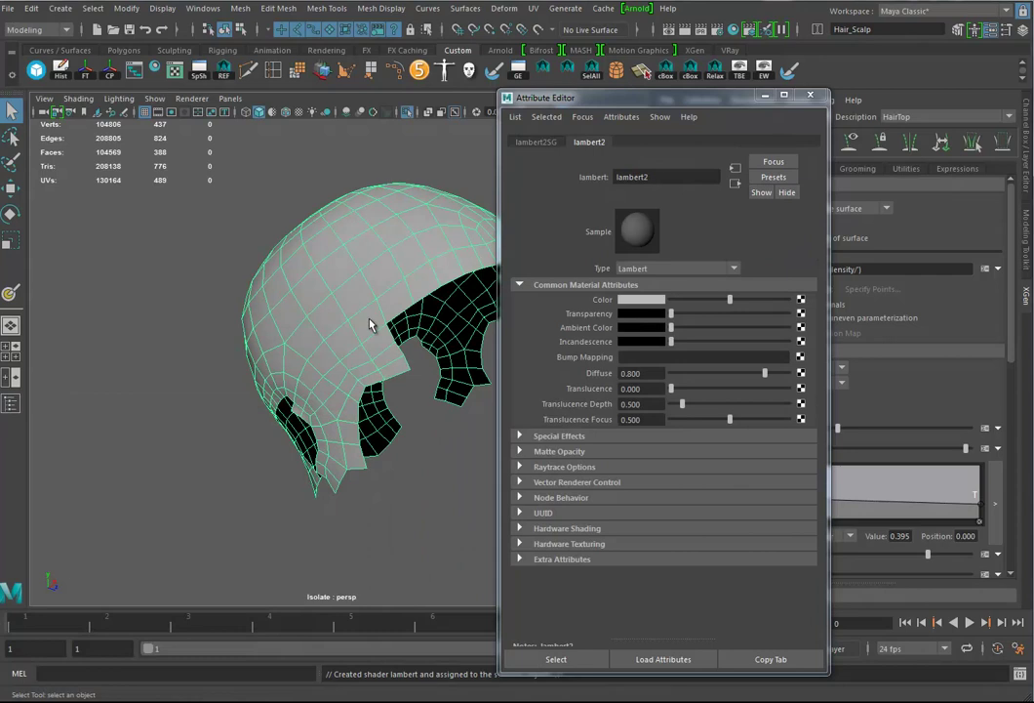
left_click(817, 99)
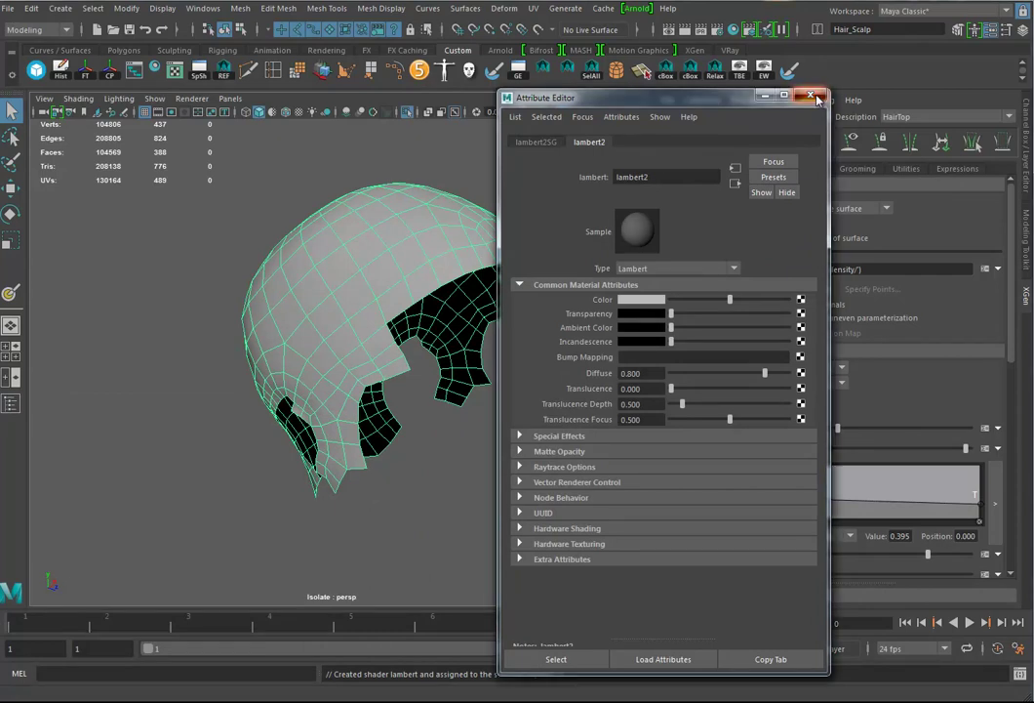
key("ctrl+1")
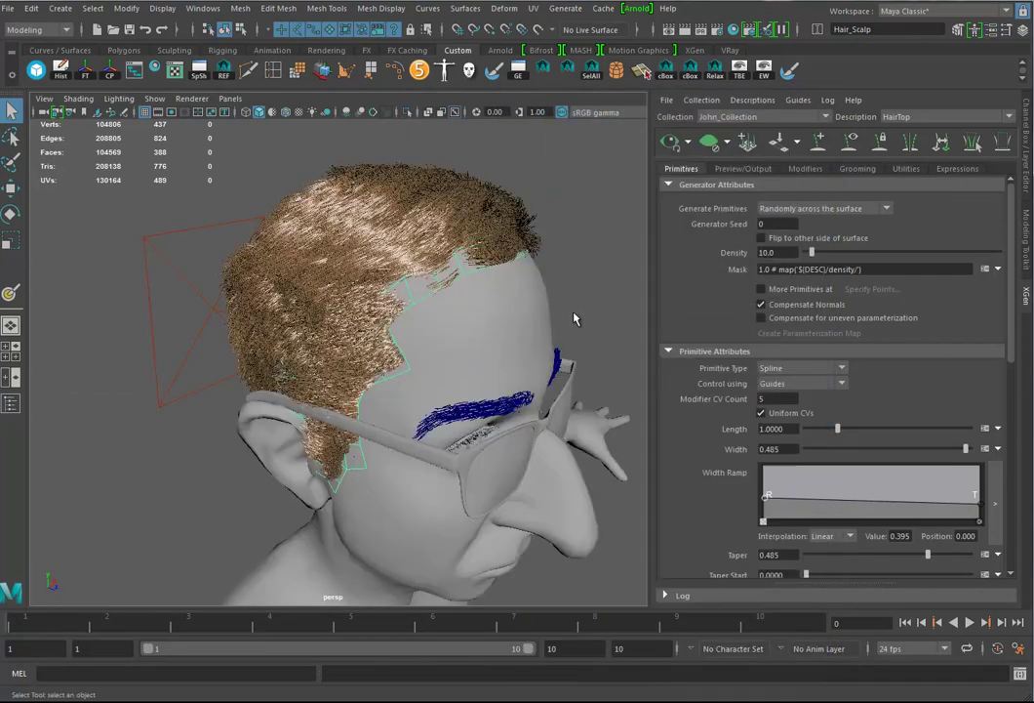
Create a paintable map named mask for HairTop's Mask attribute, with resolution 25 and a white start color.
left_click(998, 268)
left_click(1010, 286)
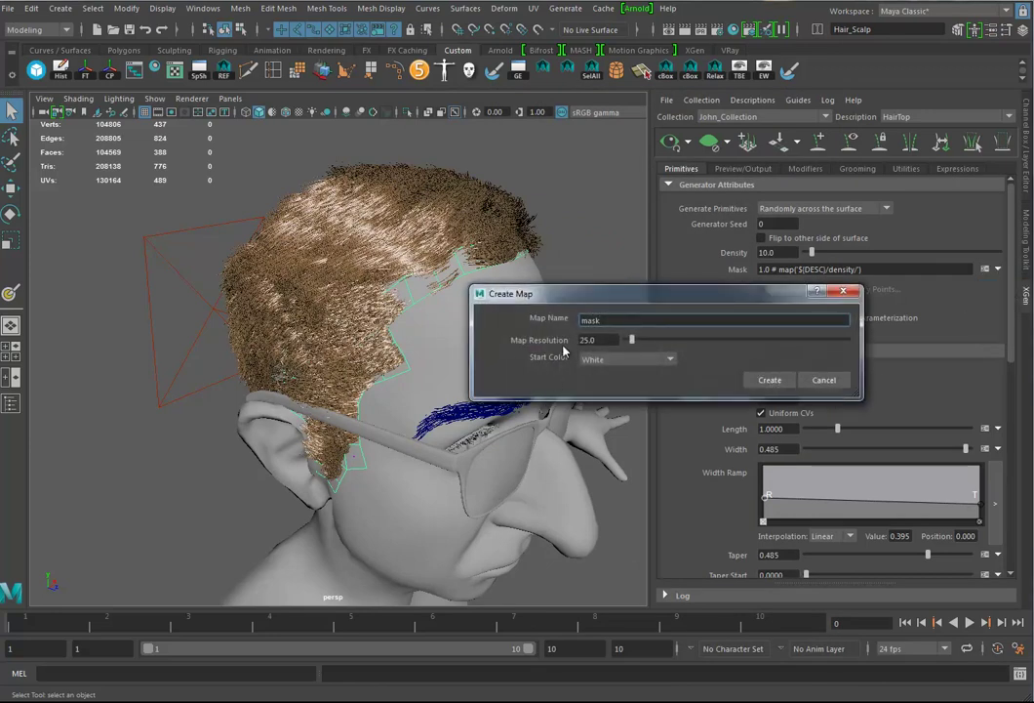
key("Tab")
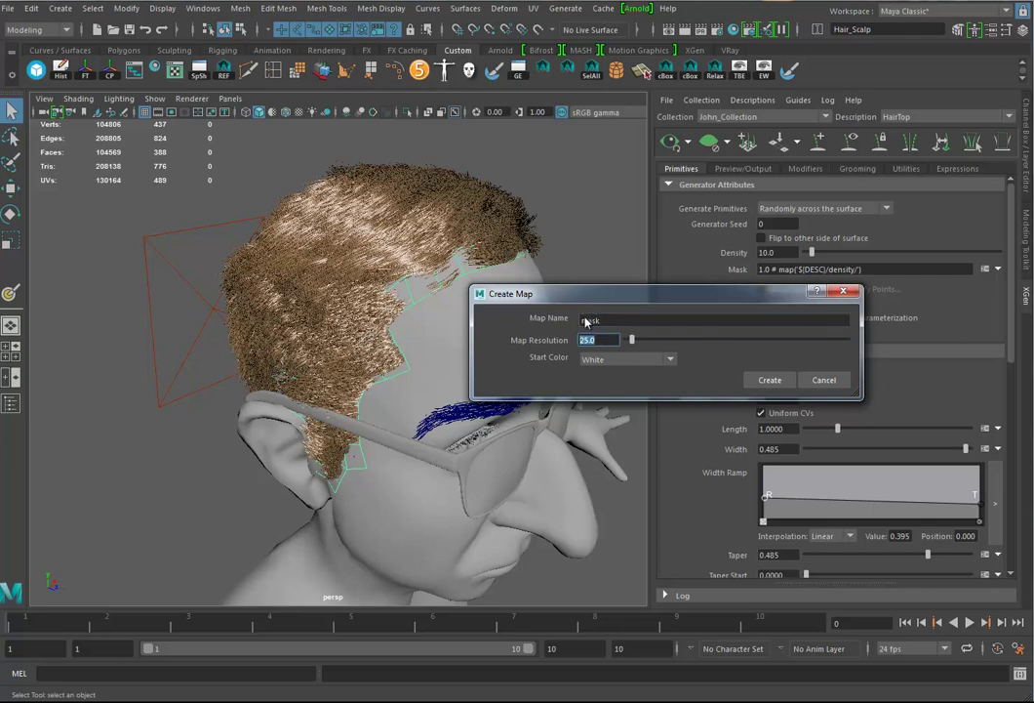
left_click(778, 379)
Leave the 3D Paint Tool and hide the Body mesh so the scalp edge around the forehead is exposed.
mouse_move(519, 368)
left_mouse_down("alt")
mouse_move(522, 339)
mouse_move(490, 363)
mouse_move(330, 416)
mouse_move(381, 408)
mouse_move(391, 429)
mouse_move(410, 419)
mouse_move(431, 429)
mouse_move(437, 415)
left_mouse_up("alt")
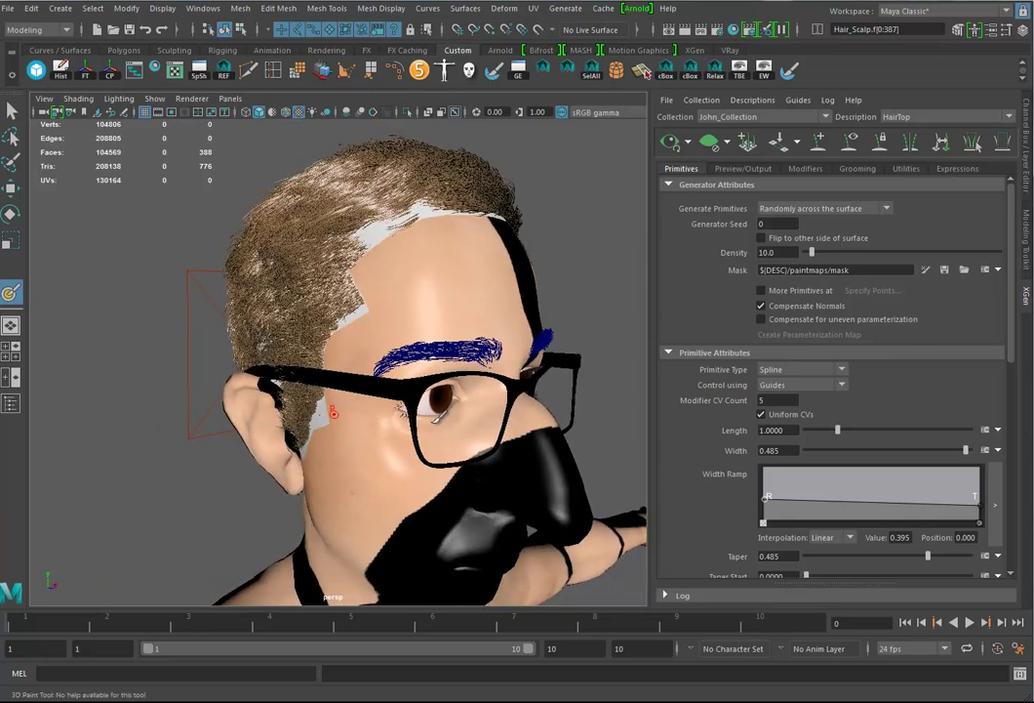
right_click_drag(438, 416, 464, 415, "alt")
left_click_drag(454, 280, 425, 351, "alt")
mouse_move(412, 355)
right_mouse_down("alt")
mouse_move(462, 382)
mouse_move(434, 394)
right_mouse_up("alt")
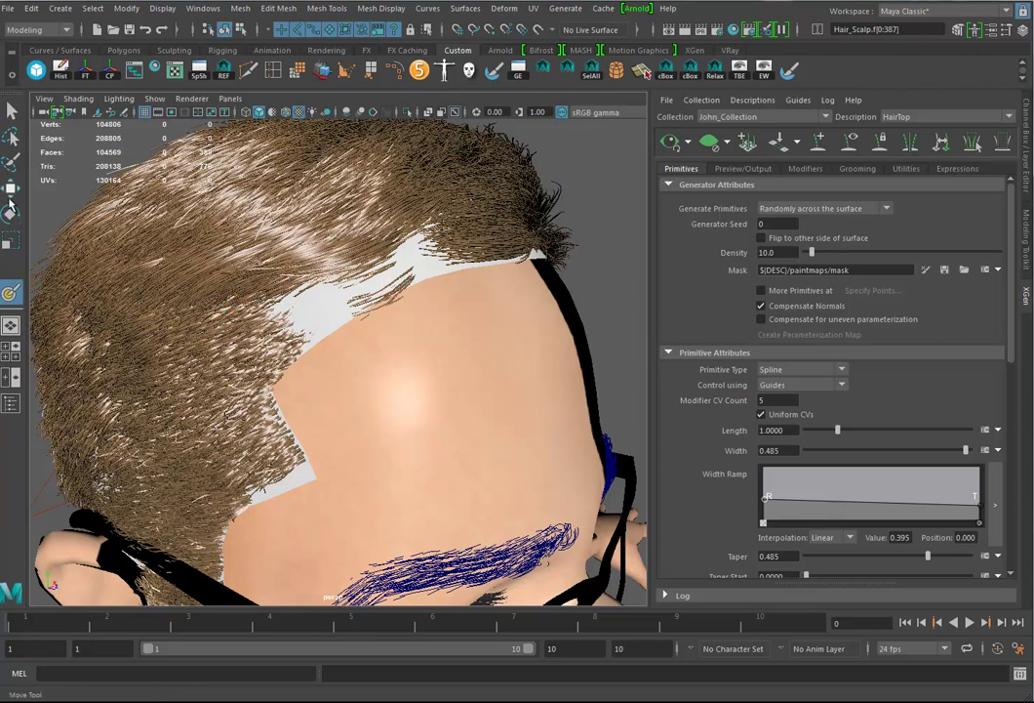
left_click(13, 190)
left_click(593, 394)
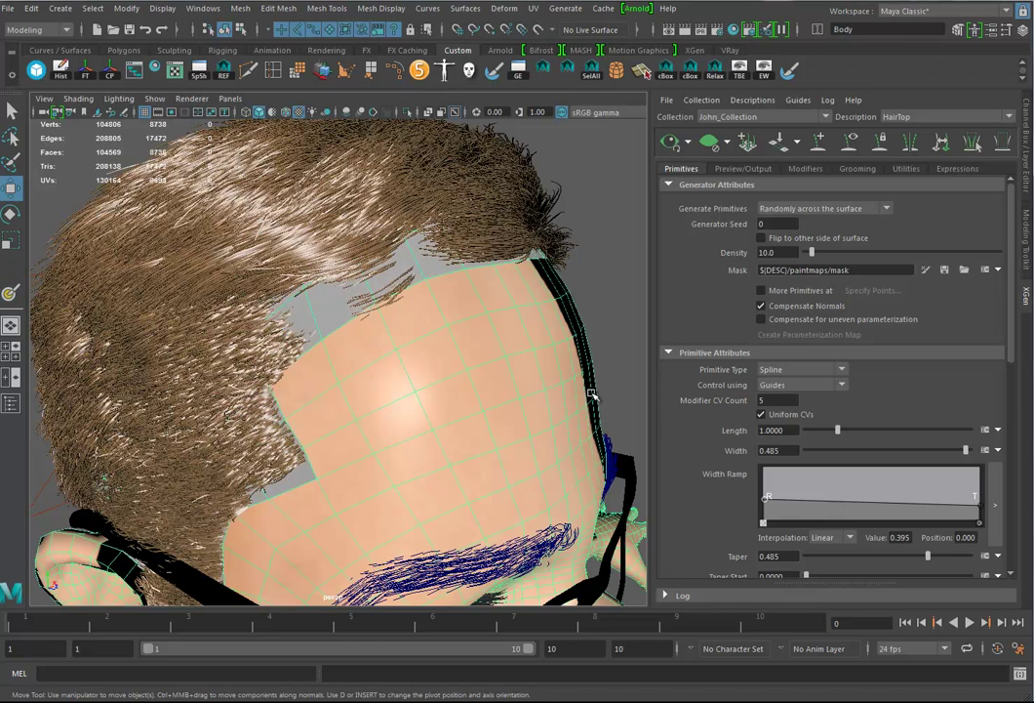
key("ctrl+h")
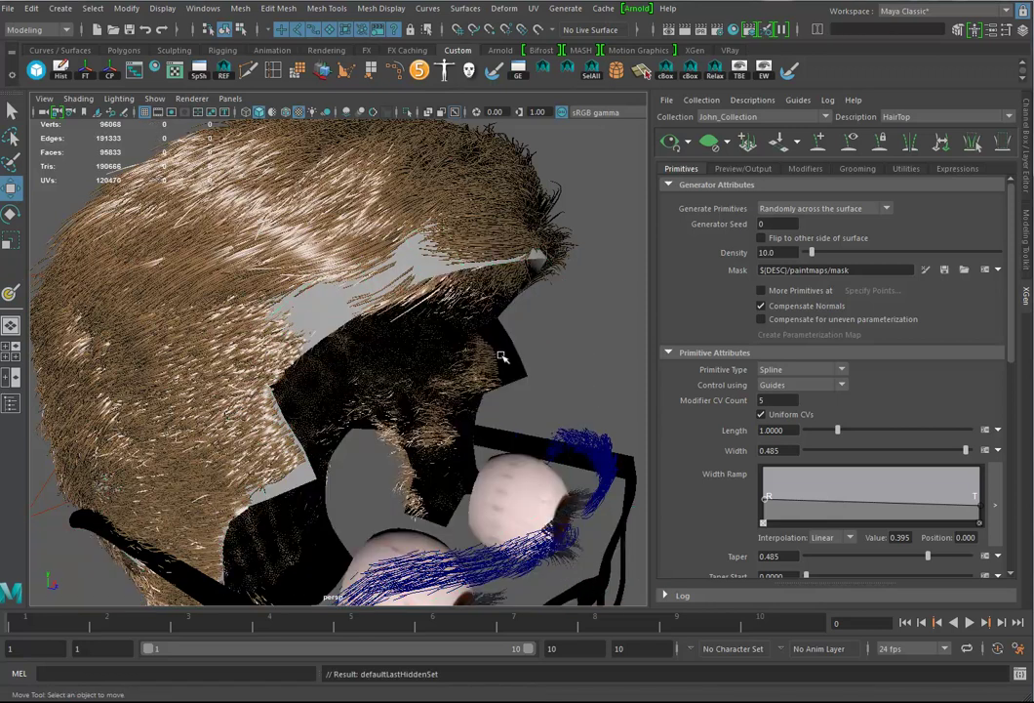
Reselect Hair_Scalp and resume painting its HairTop mask map around the front hairline.
left_click(371, 362)
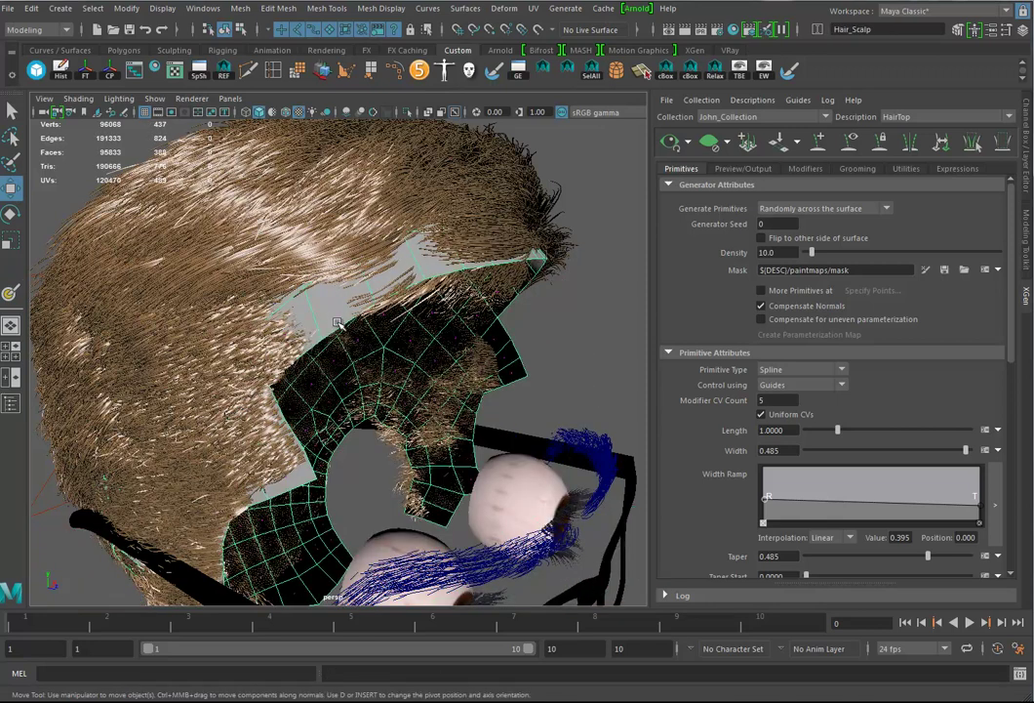
left_click(11, 296)
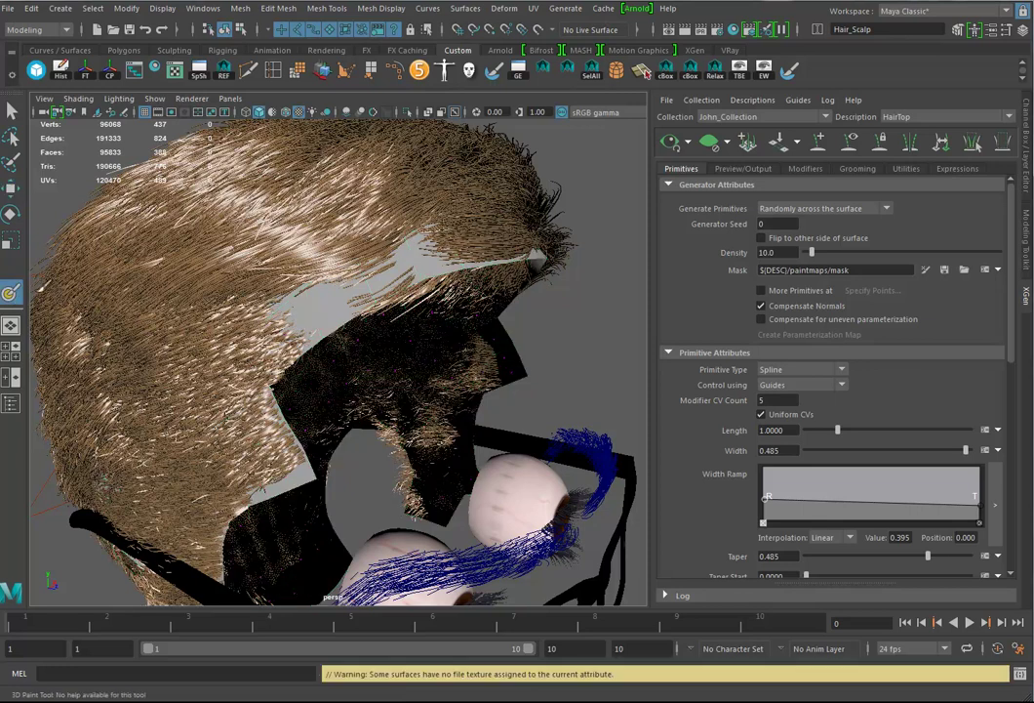
left_click(926, 272)
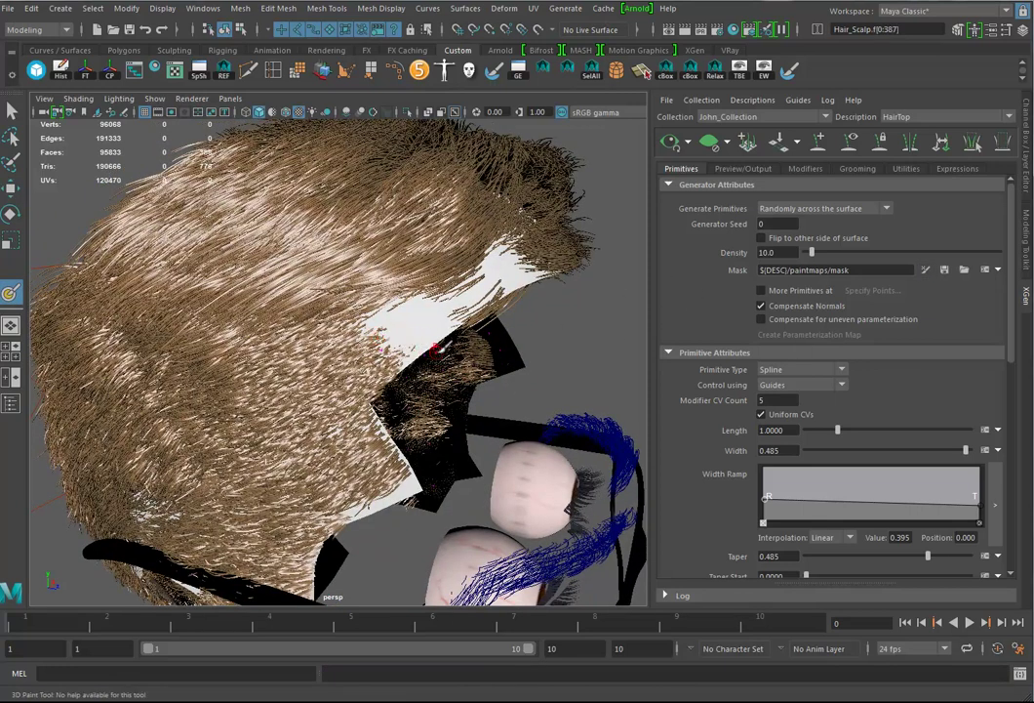
left_click_drag(444, 342, 445, 335, "alt")
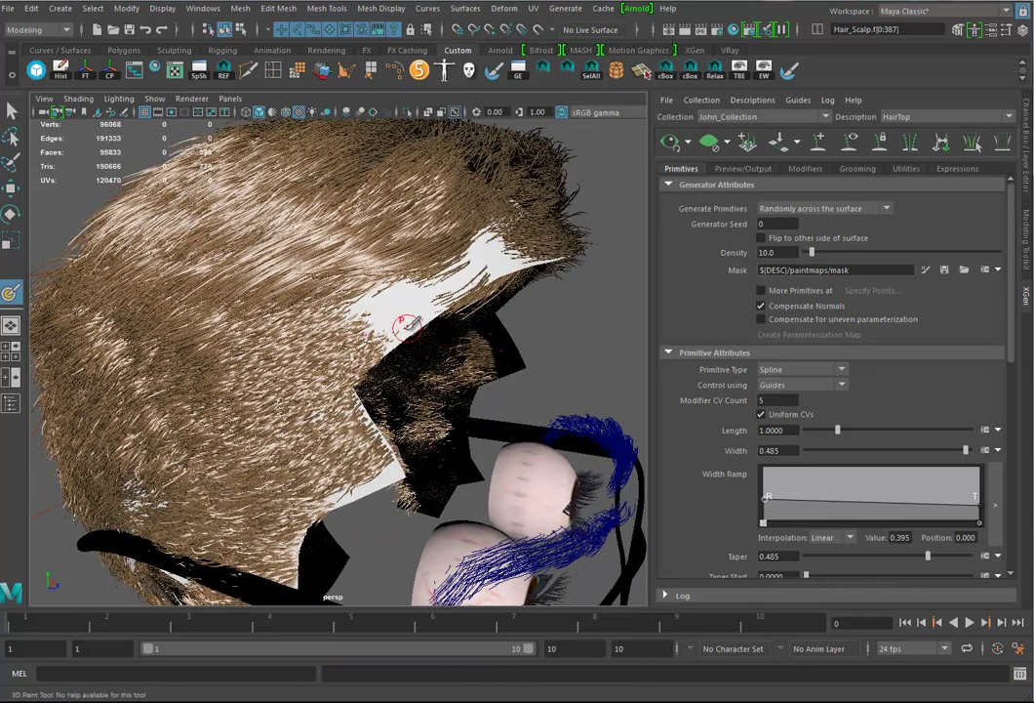
Choose the solid brush profile and paint the bare scalp strip along the front hairline black on the mask.
double_click(11, 294)
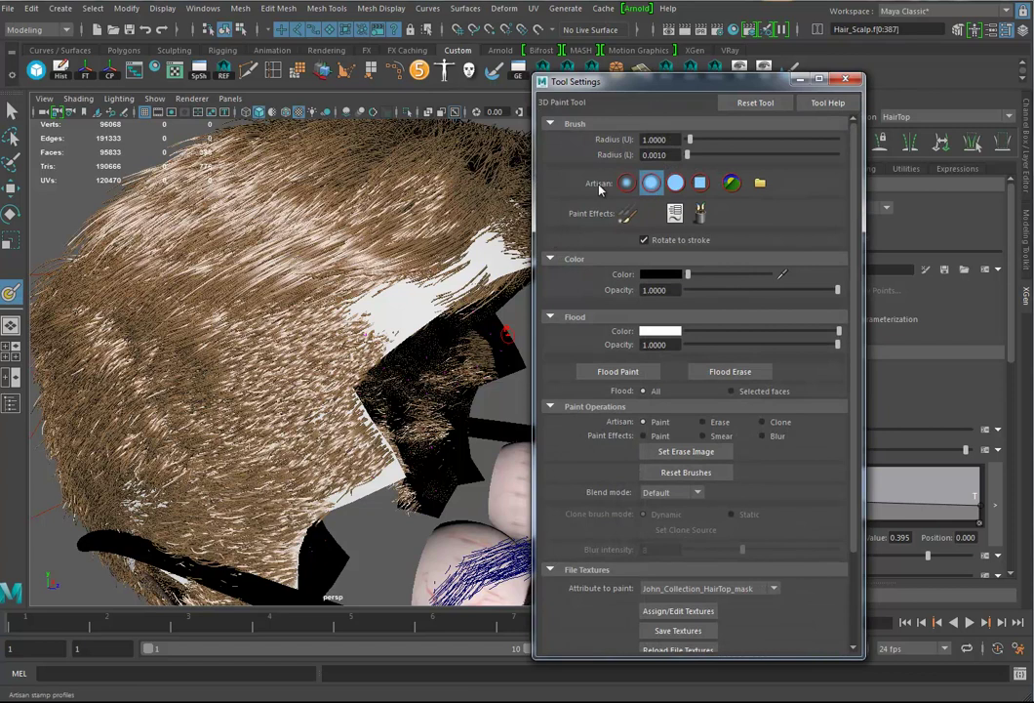
left_click(677, 185)
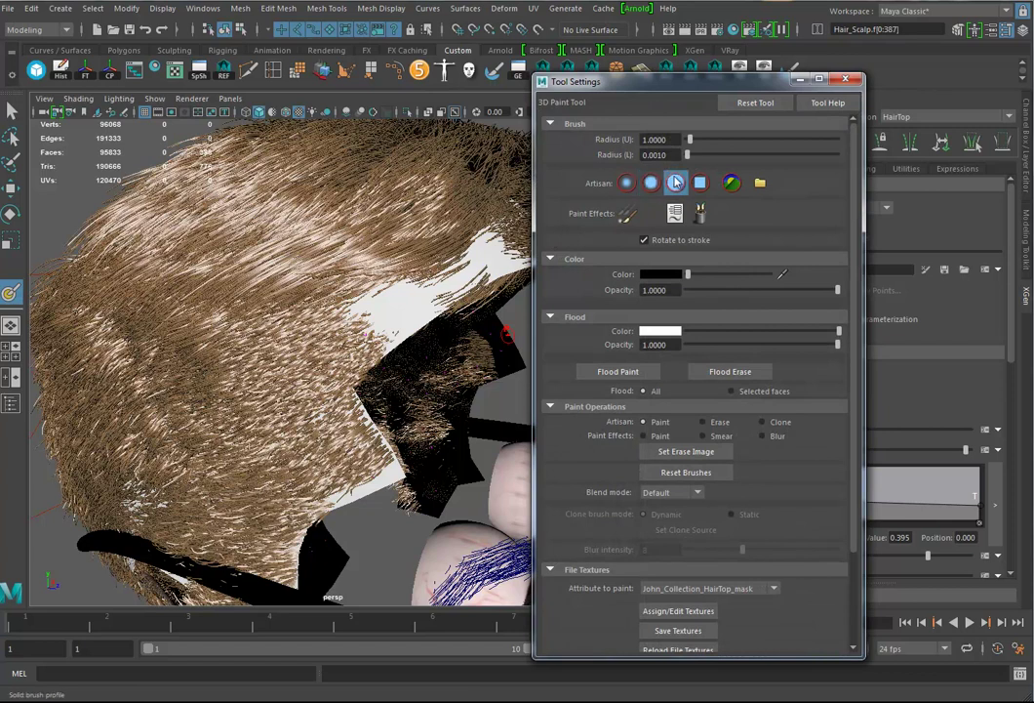
left_click_drag(390, 205, 318, 322, "alt")
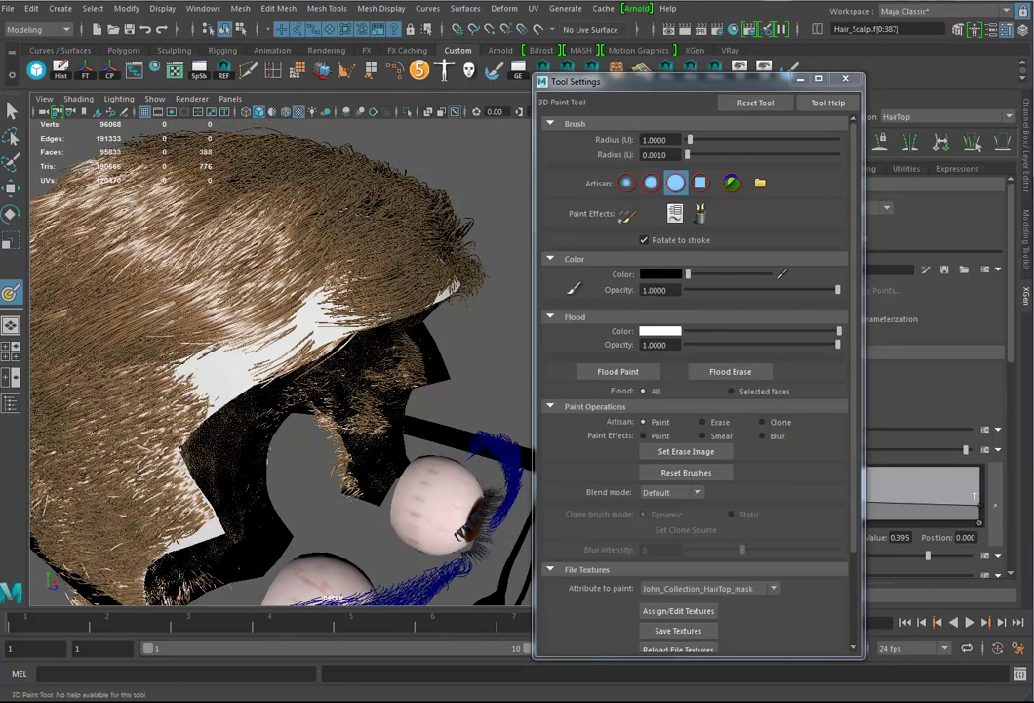
mouse_move(321, 353)
left_mouse_down("alt")
mouse_move(332, 342)
mouse_move(321, 326)
mouse_move(391, 324)
mouse_move(395, 341)
mouse_move(416, 326)
left_mouse_up("alt")
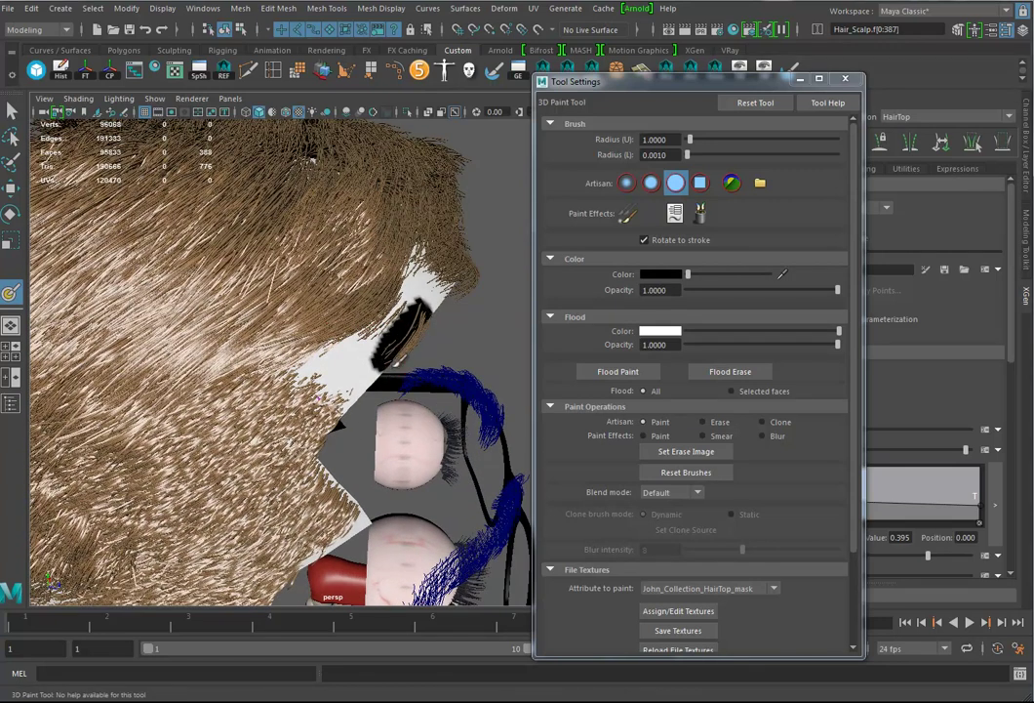
left_click_drag(379, 363, 352, 367)
mouse_move(420, 313)
left_mouse_down()
mouse_move(425, 291)
mouse_move(408, 288)
mouse_move(314, 379)
mouse_move(314, 357)
mouse_move(330, 372)
mouse_move(337, 343)
mouse_move(333, 353)
mouse_move(410, 362)
mouse_move(449, 308)
mouse_move(471, 315)
mouse_move(490, 286)
mouse_move(473, 303)
mouse_move(432, 288)
left_mouse_up()
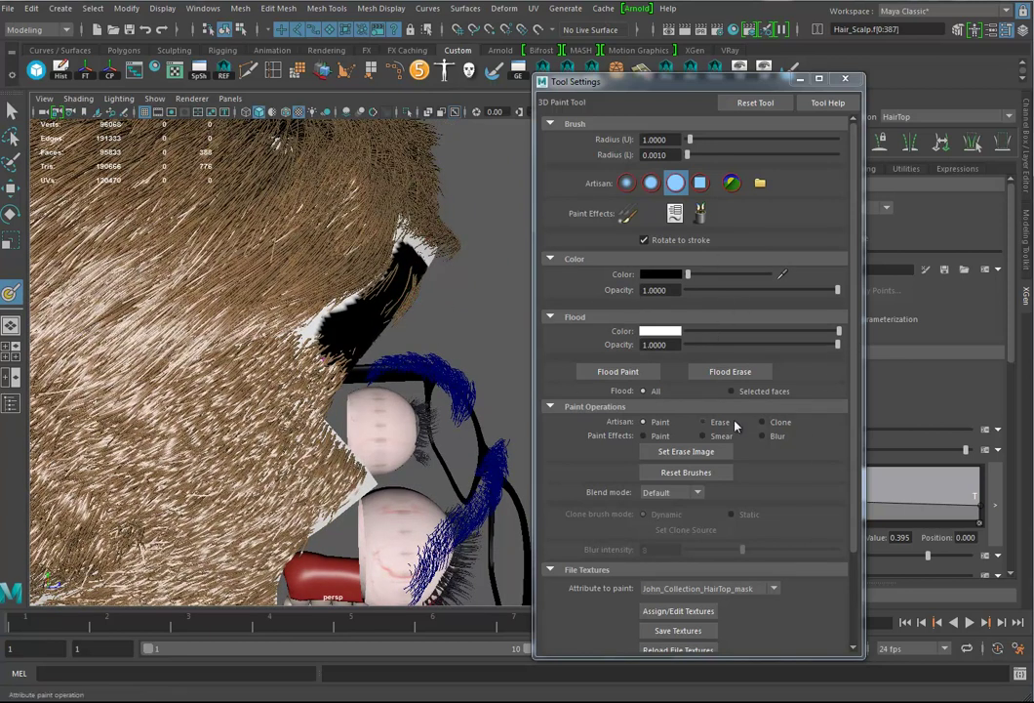
left_click_drag(644, 81, 481, 84)
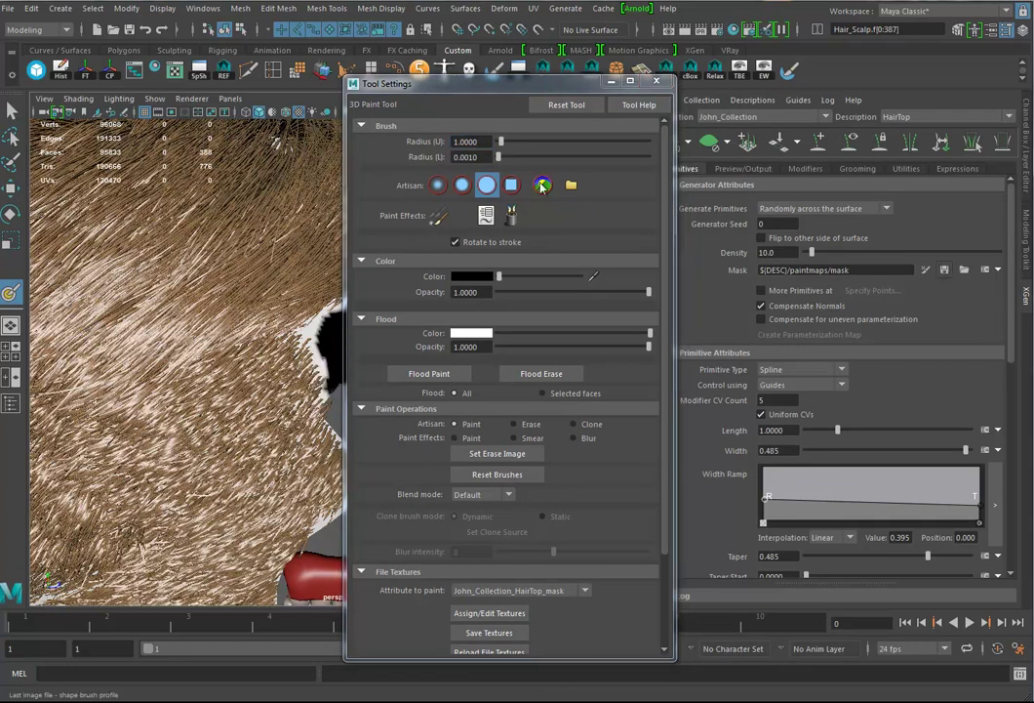
left_click_drag(385, 82, 513, 86)
mouse_move(406, 315)
left_mouse_down("alt")
mouse_move(373, 320)
mouse_move(358, 364)
mouse_move(465, 397)
mouse_move(410, 366)
mouse_move(408, 331)
mouse_move(385, 335)
left_mouse_up("alt")
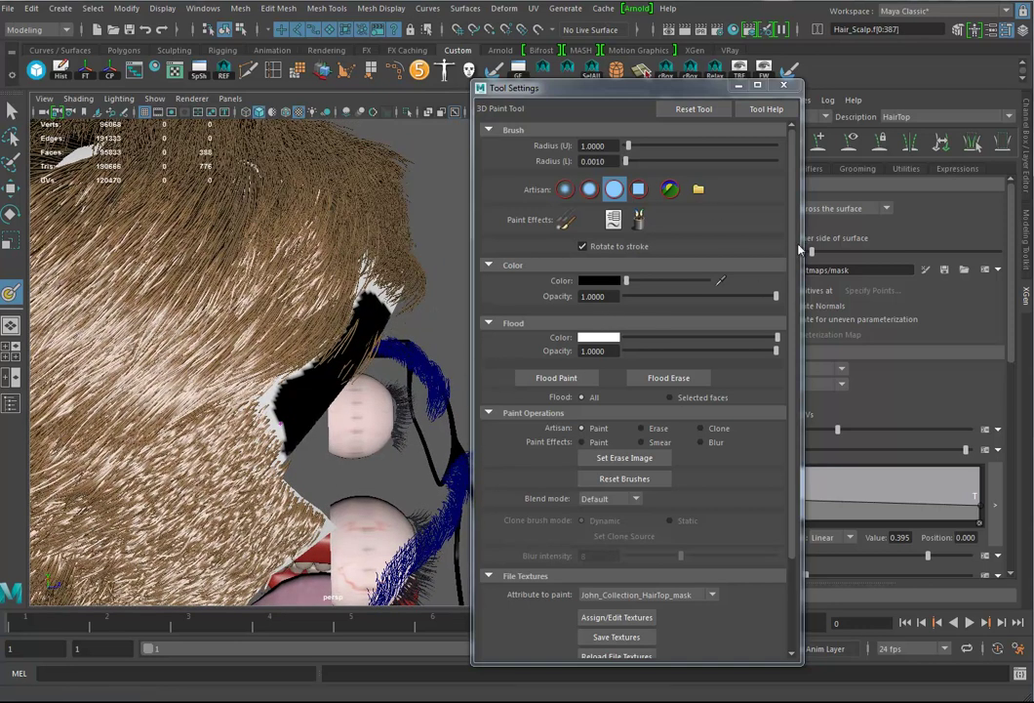
Set the flood color to black and flood the whole HairTop mask map on Hair_Scalp with it.
left_click_drag(639, 90, 451, 77)
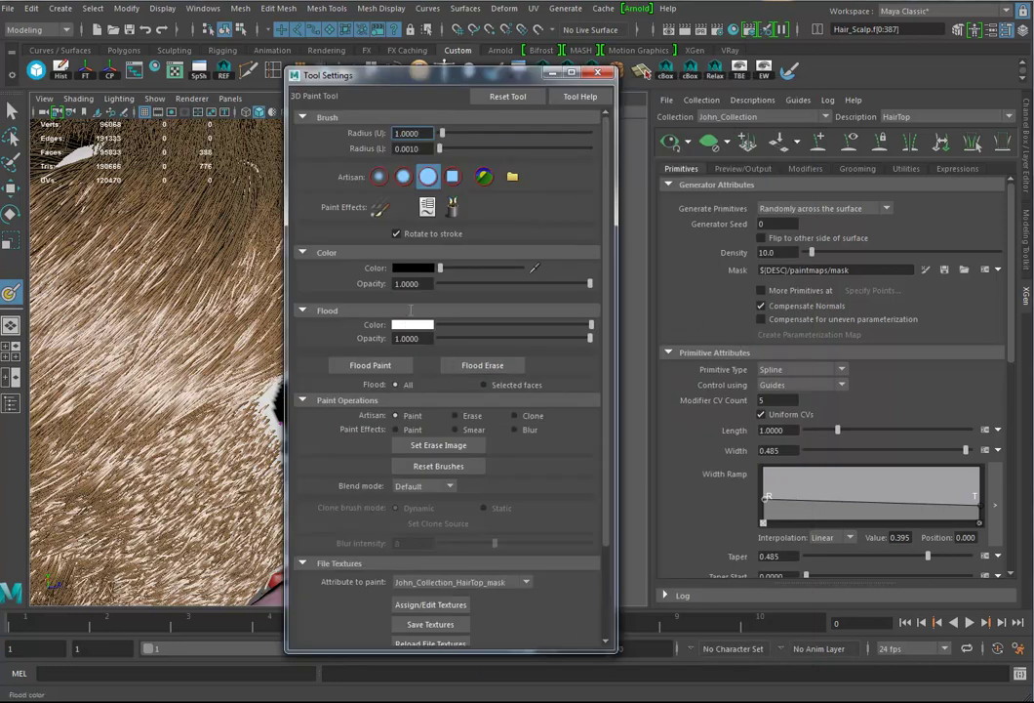
left_click_drag(500, 326, 375, 322)
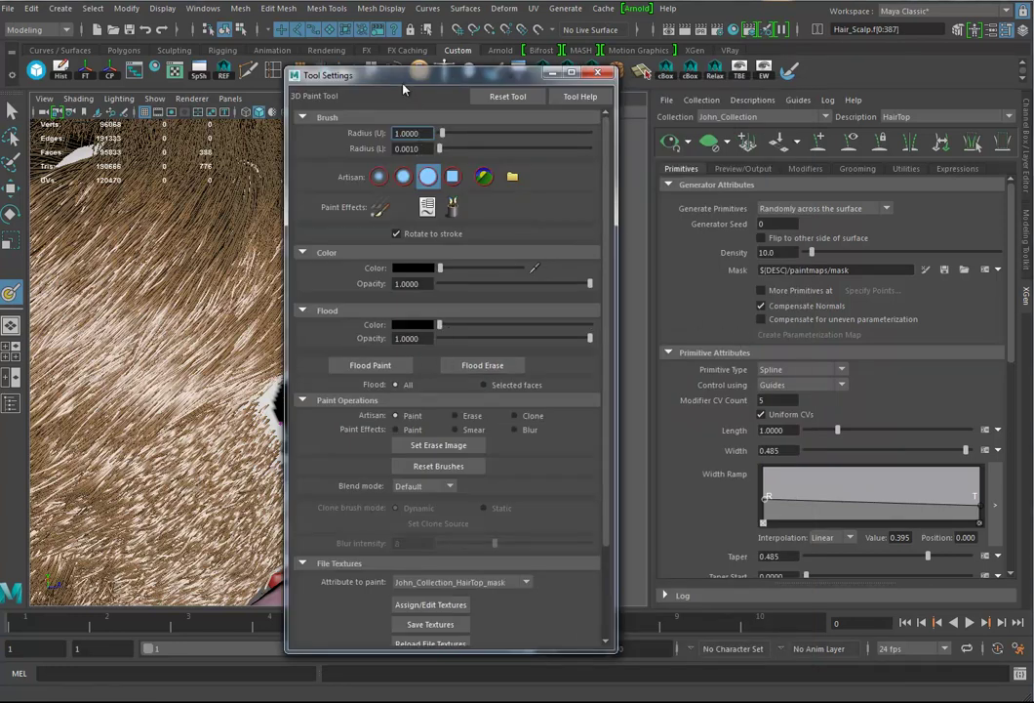
left_click_drag(408, 75, 680, 68)
mouse_move(432, 401)
left_mouse_down("alt")
mouse_move(452, 392)
mouse_move(429, 379)
mouse_move(282, 400)
mouse_move(264, 385)
mouse_move(248, 393)
mouse_move(357, 495)
left_mouse_up("alt")
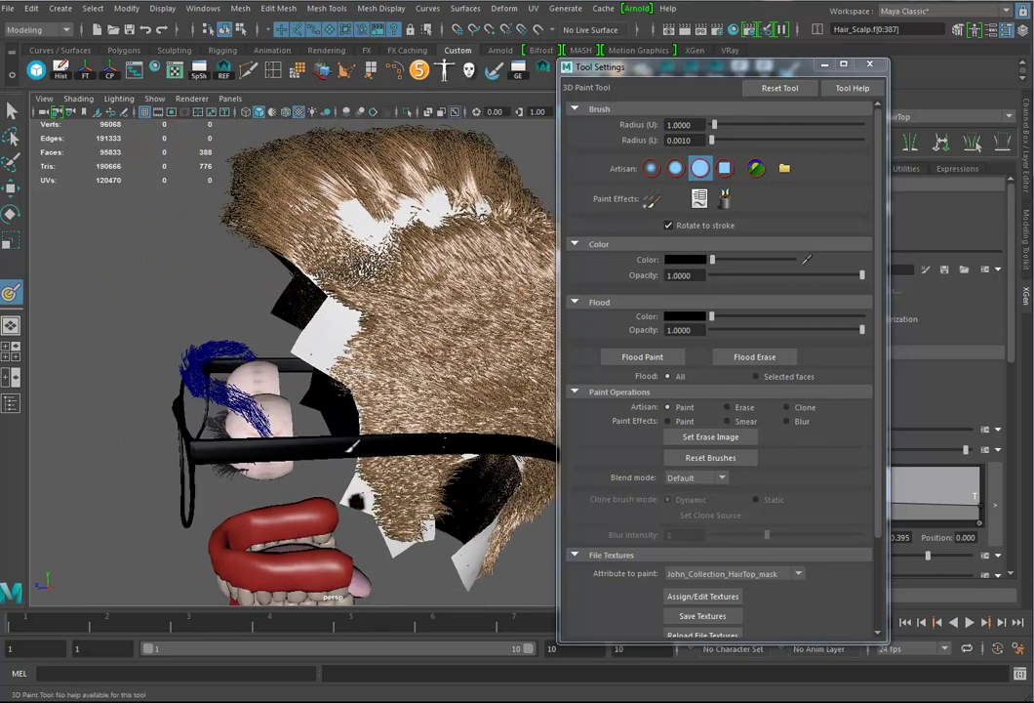
left_click_drag(351, 445, 546, 482, "alt")
left_click_drag(333, 292, 591, 303, "alt")
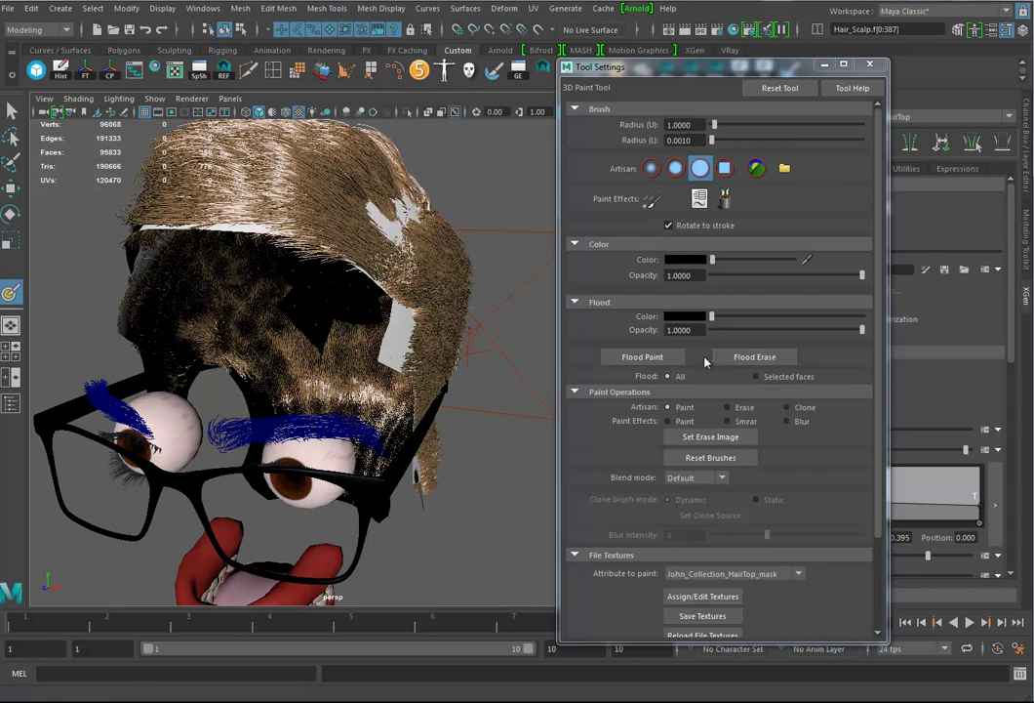
left_click(644, 357)
left_click_drag(323, 328, 946, 318, "alt")
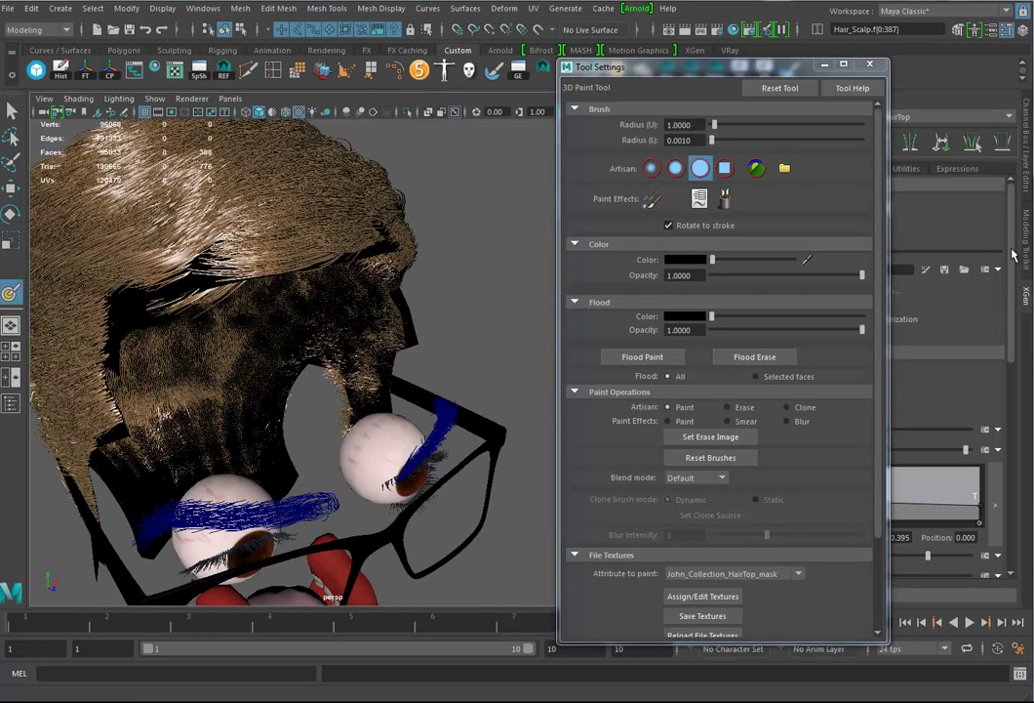
Save the painted mask map for HairTop and flood the scalp with black again.
left_click_drag(784, 71, 567, 105)
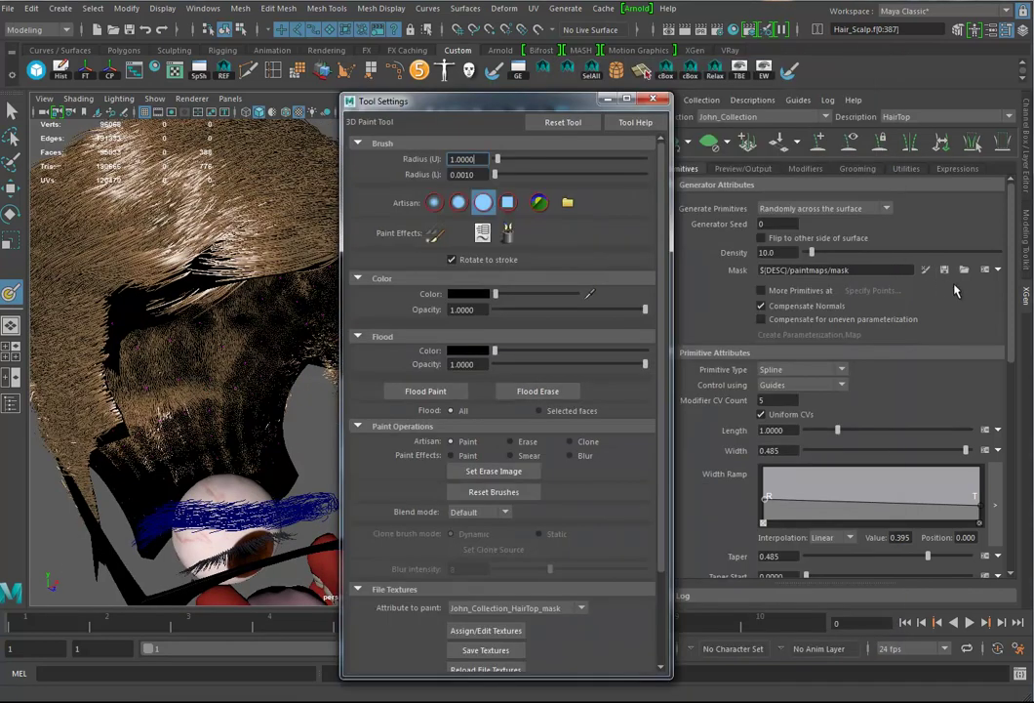
left_click(943, 271)
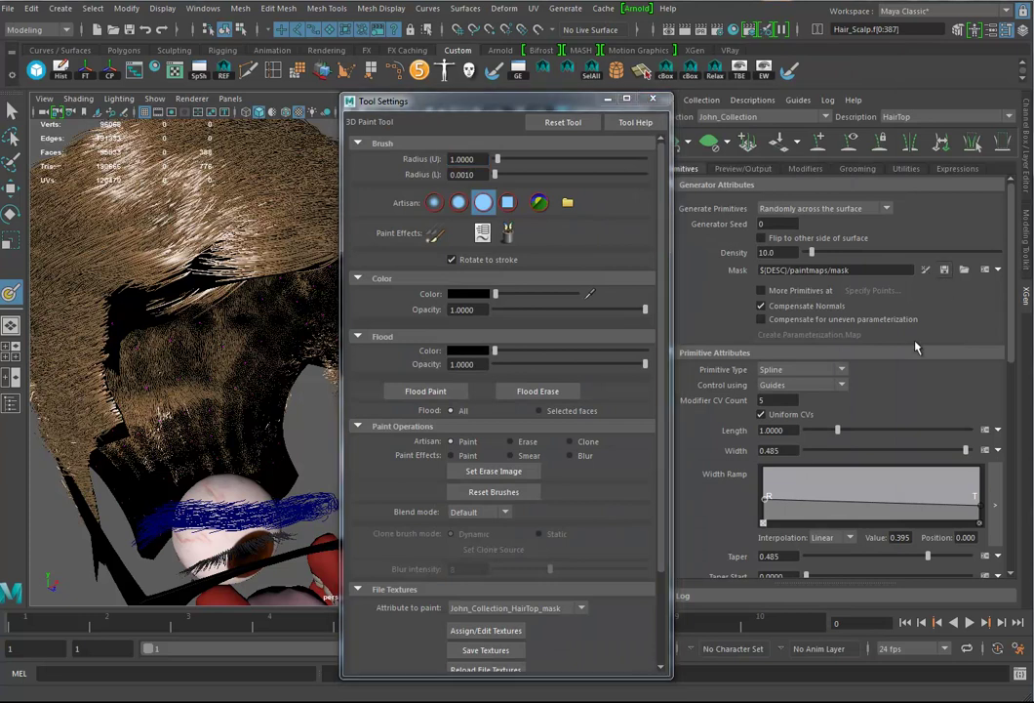
left_click(426, 391)
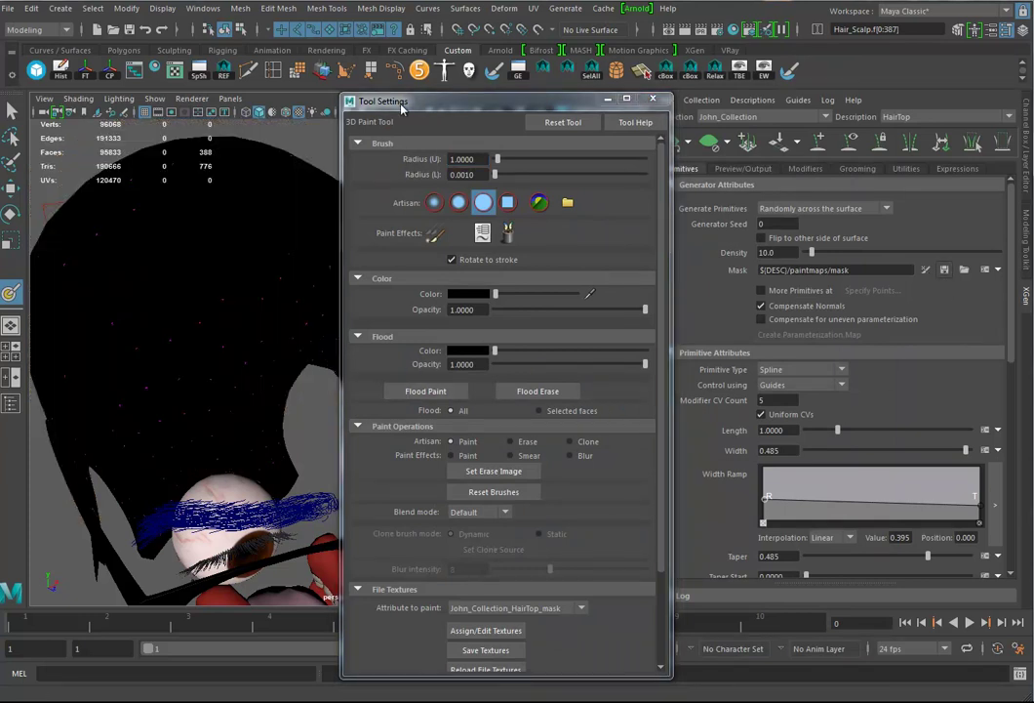
Display the wireframe over the shaded geometry around the side of the scalp.
left_click_drag(401, 106, 534, 96)
left_click_drag(86, 265, 386, 337, "alt")
right_click_drag(386, 338, 335, 328, "alt")
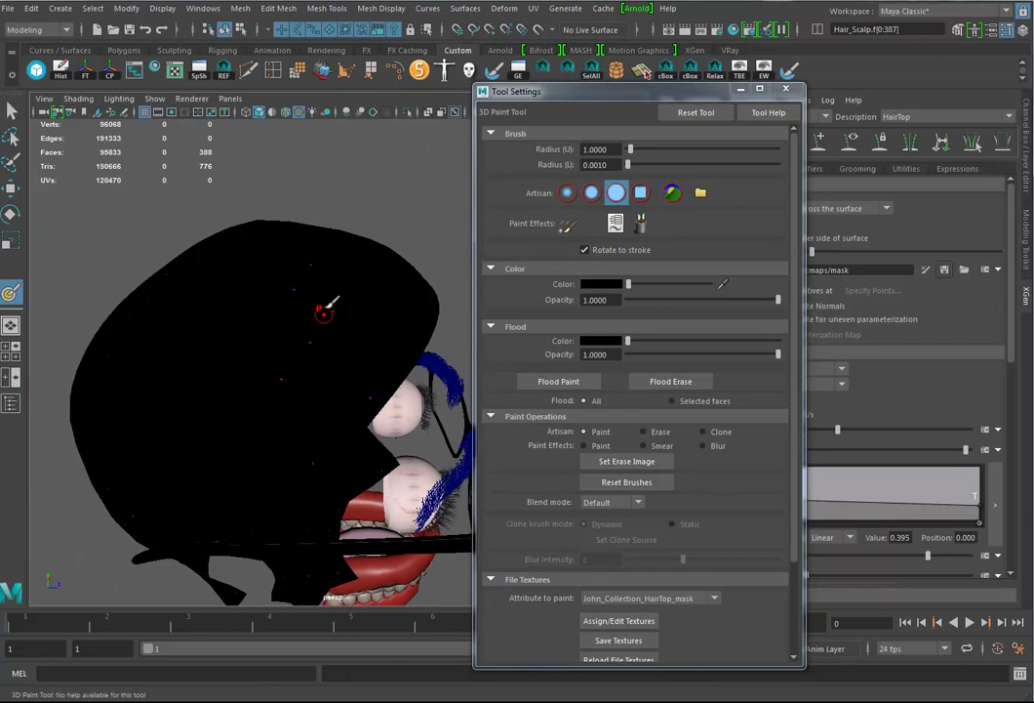
left_click(285, 114)
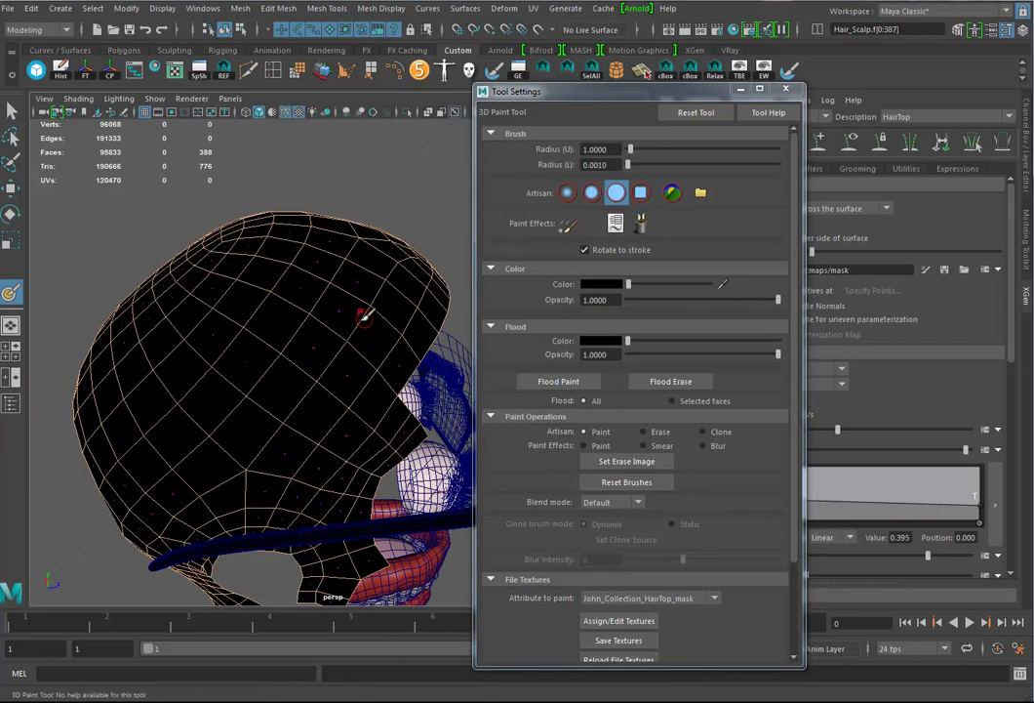
Enlarge the brush to an upper radius of 6.6053 and paint the top and sides of the scalp white on the mask.
left_click_drag(245, 373, 287, 367)
left_click_drag(627, 284, 711, 284)
mouse_move(196, 301)
left_mouse_down()
mouse_move(259, 278)
mouse_move(138, 309)
mouse_move(159, 258)
mouse_move(171, 283)
mouse_move(156, 271)
left_mouse_up()
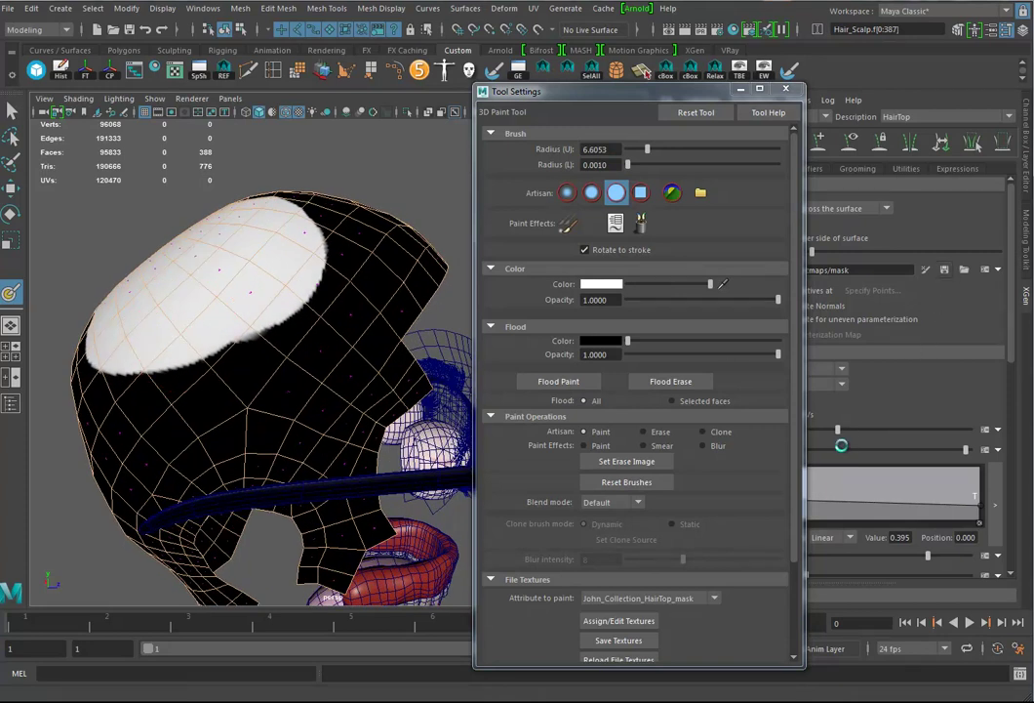
mouse_move(293, 369)
left_mouse_down("alt")
mouse_move(277, 388)
mouse_move(302, 387)
mouse_move(301, 333)
mouse_move(284, 308)
mouse_move(195, 272)
mouse_move(222, 289)
mouse_move(195, 286)
mouse_move(270, 289)
mouse_move(278, 213)
mouse_move(256, 195)
mouse_move(180, 186)
mouse_move(241, 282)
mouse_move(277, 261)
mouse_move(244, 261)
mouse_move(220, 303)
mouse_move(247, 303)
mouse_move(310, 357)
mouse_move(252, 311)
mouse_move(244, 320)
mouse_move(163, 303)
mouse_move(200, 335)
mouse_move(213, 423)
mouse_move(239, 361)
mouse_move(208, 295)
mouse_move(250, 282)
mouse_move(246, 303)
left_mouse_up("alt")
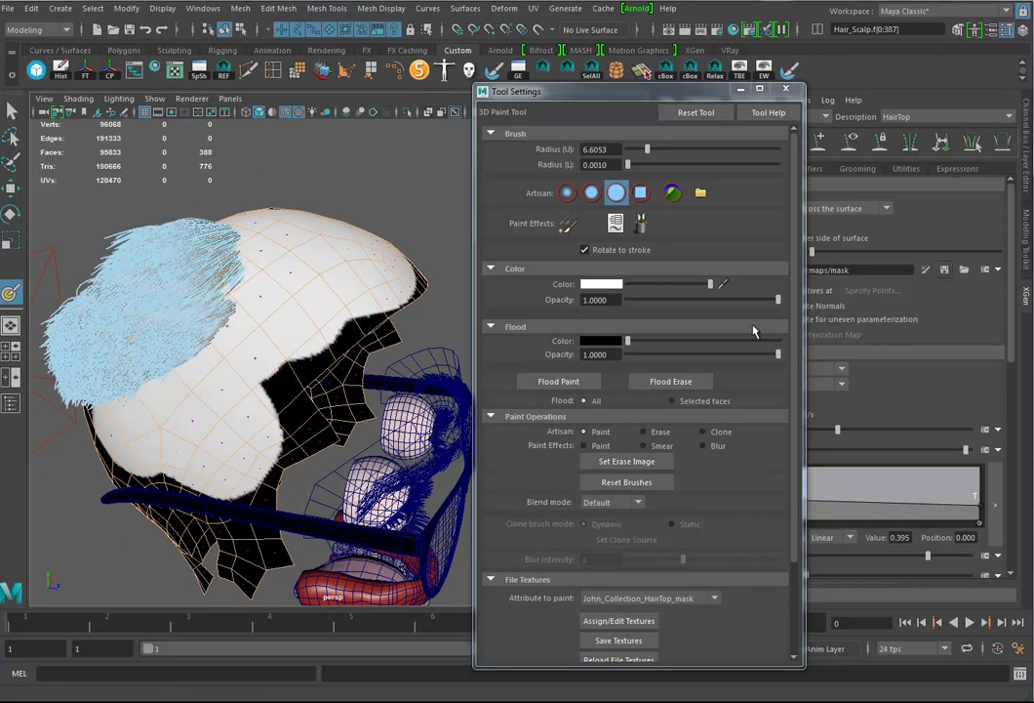
Switch the paint color to black and paint out the hair along the front hairline and temple.
mouse_move(261, 411)
left_mouse_down("alt")
mouse_move(291, 423)
mouse_move(308, 406)
mouse_move(351, 415)
mouse_move(312, 347)
left_mouse_up("alt")
middle_click_drag(312, 348, 294, 336, "alt")
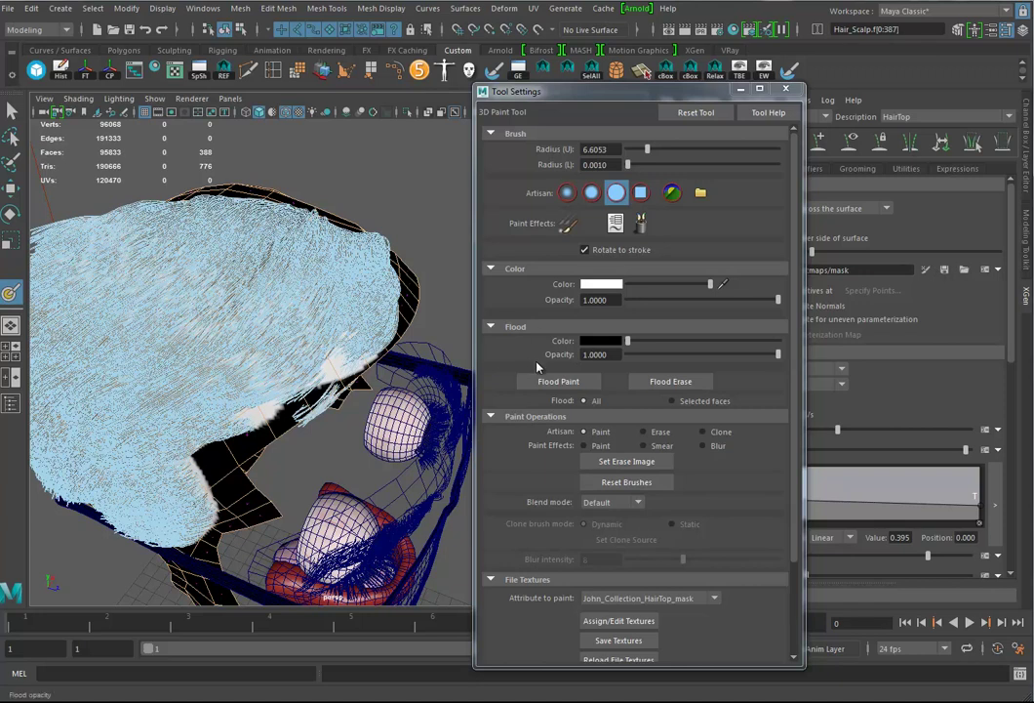
left_click_drag(711, 284, 626, 284)
mouse_move(342, 363)
left_mouse_down("alt")
mouse_move(380, 376)
mouse_move(307, 357)
mouse_move(331, 357)
mouse_move(322, 350)
left_mouse_up("alt")
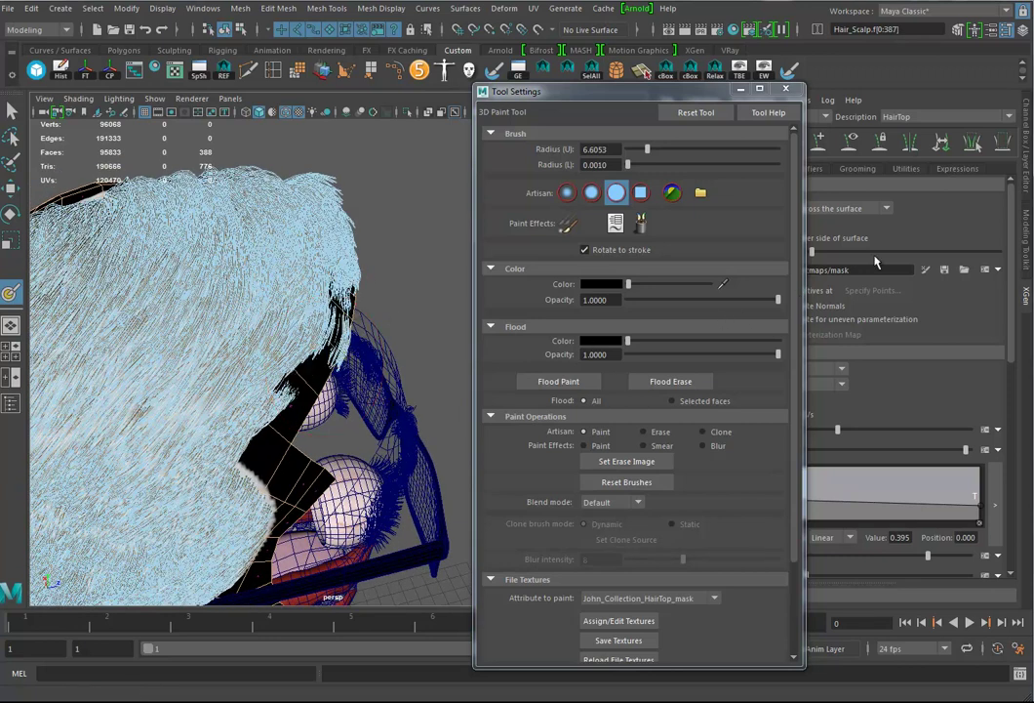
left_click_drag(283, 386, 303, 363)
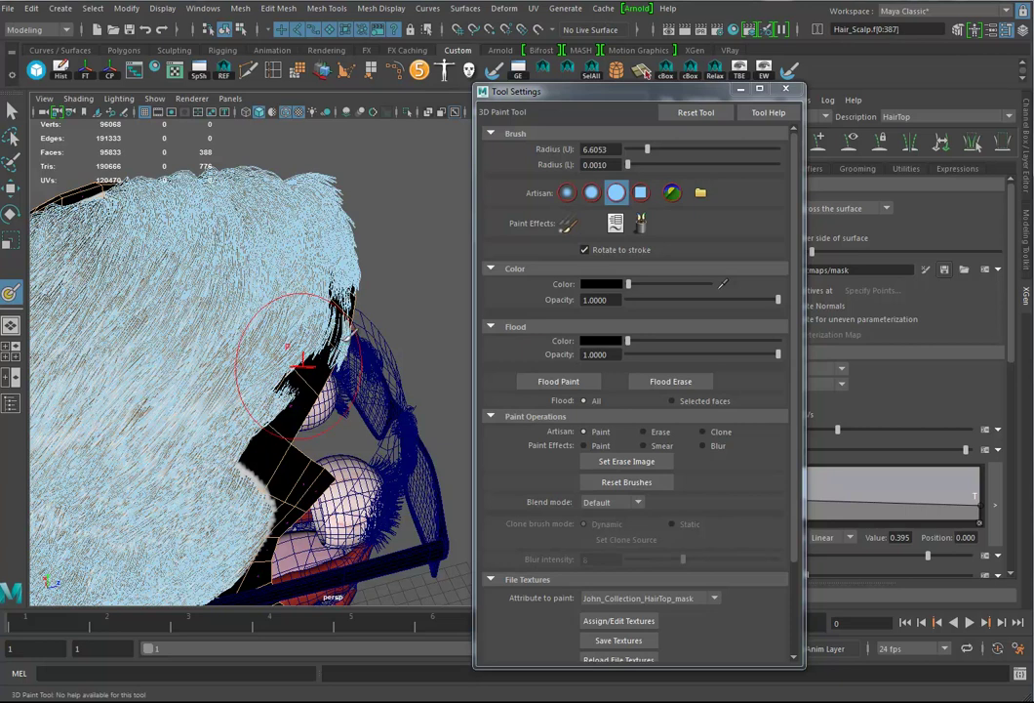
left_click(303, 366)
mouse_move(388, 341)
left_mouse_down("alt")
mouse_move(363, 409)
mouse_move(306, 310)
left_mouse_up("alt")
Switch the paint color to white and paint hair coverage back along the hairline and over the other side of the scalp.
left_click_drag(629, 284, 743, 290)
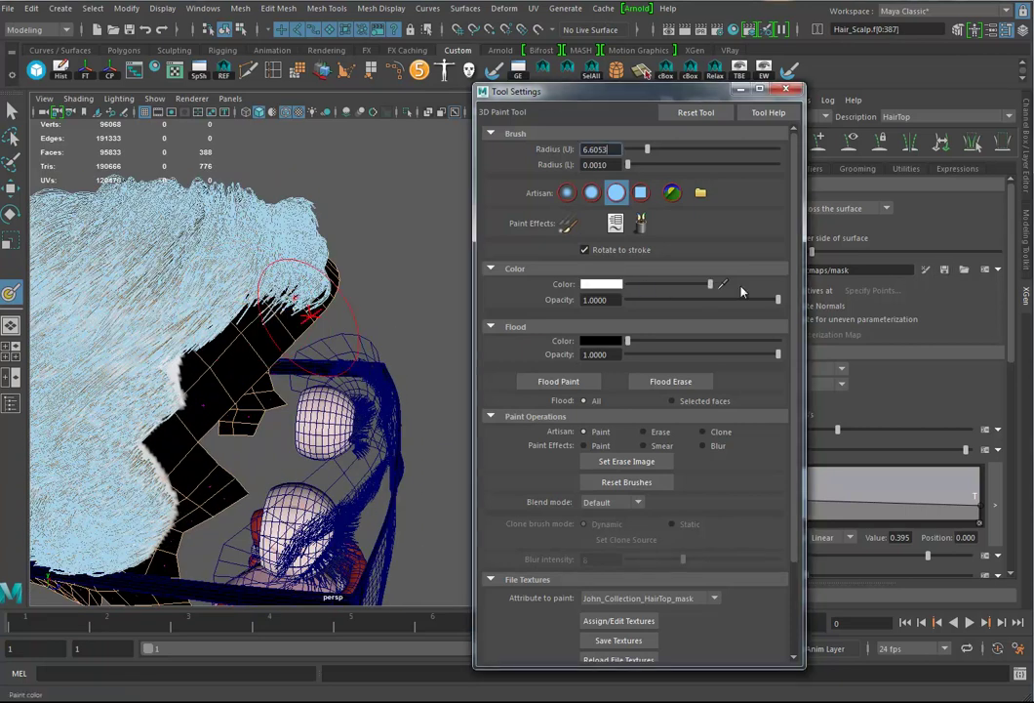
mouse_move(200, 274)
left_mouse_down()
mouse_move(138, 320)
mouse_move(243, 258)
left_mouse_up()
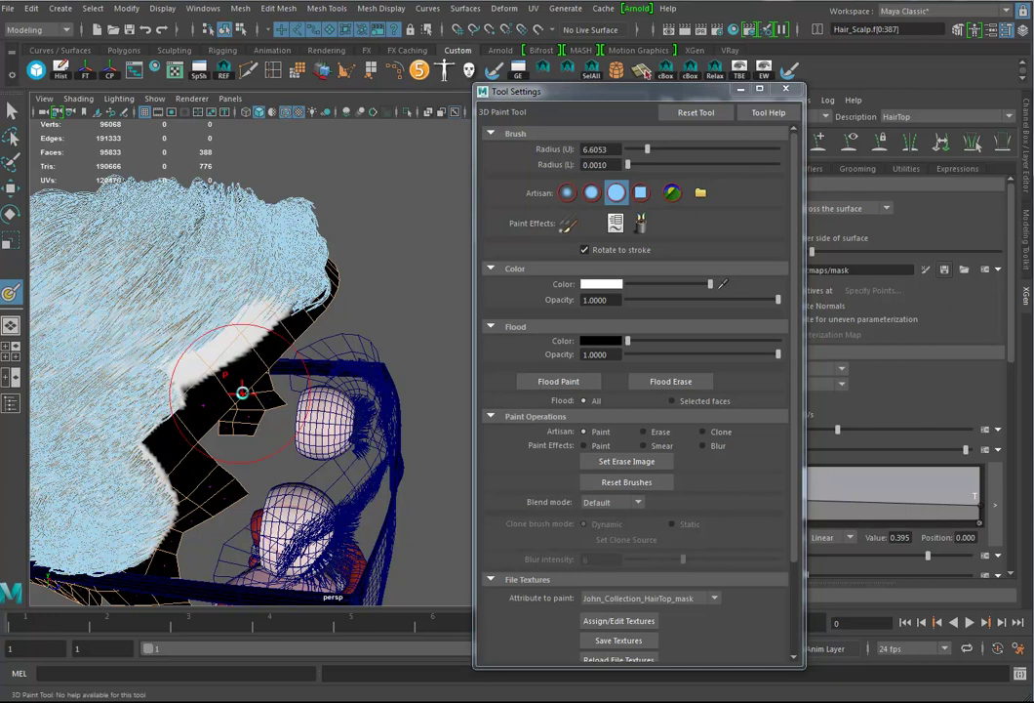
left_click_drag(366, 368, 308, 338, "alt")
left_click_drag(343, 395, 330, 339, "alt")
left_click_drag(242, 331, 351, 332)
left_click_drag(351, 332, 302, 337, "alt")
mouse_move(303, 337)
left_mouse_down()
mouse_move(305, 326)
mouse_move(380, 357)
mouse_move(378, 372)
left_mouse_up()
mouse_move(407, 414)
left_mouse_down("alt")
mouse_move(324, 330)
mouse_move(300, 363)
mouse_move(362, 370)
mouse_move(381, 295)
mouse_move(358, 364)
mouse_move(292, 232)
mouse_move(298, 161)
mouse_move(410, 285)
mouse_move(358, 301)
mouse_move(341, 272)
left_mouse_up("alt")
left_click_drag(401, 359, 400, 297, "alt")
Flood the whole HairTop mask with white, save the map and close the paint tool's settings.
left_click_drag(627, 340, 783, 341)
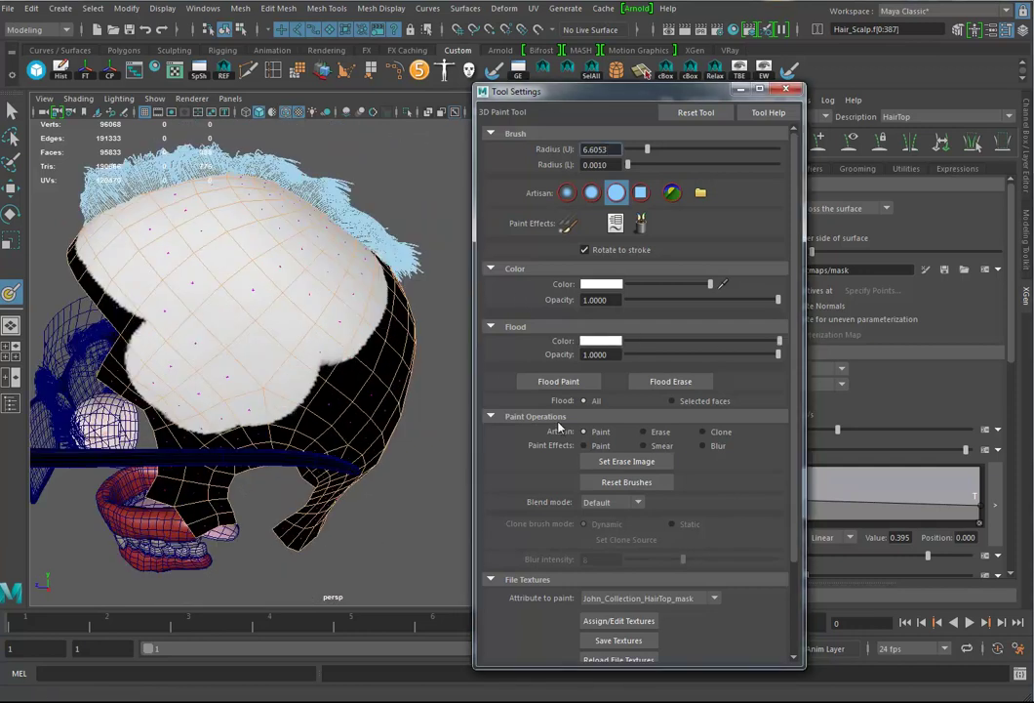
left_click_drag(294, 411, 381, 400, "alt")
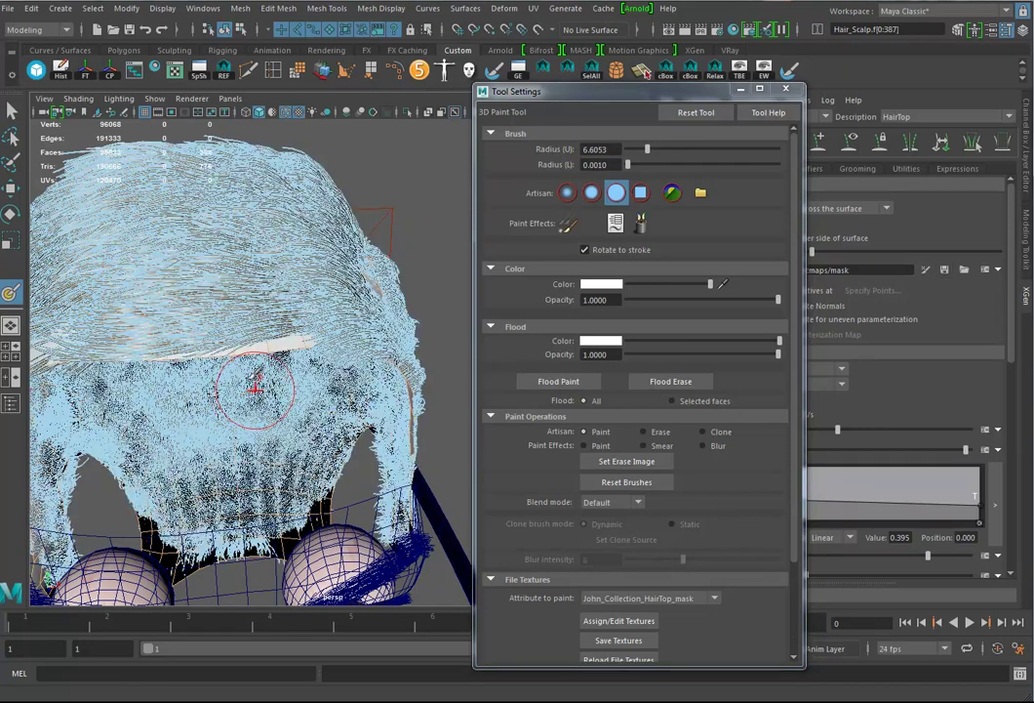
left_click_drag(201, 403, 310, 352, "alt")
right_click_drag(310, 352, 216, 292, "alt")
left_click_drag(217, 293, 323, 363, "alt")
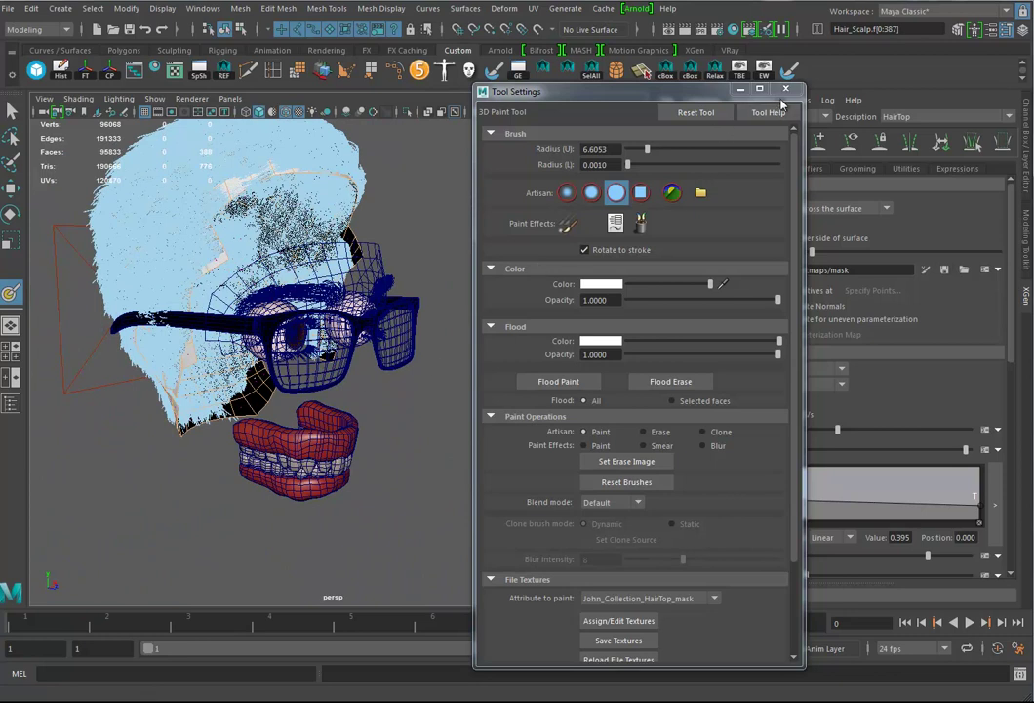
left_click(786, 89)
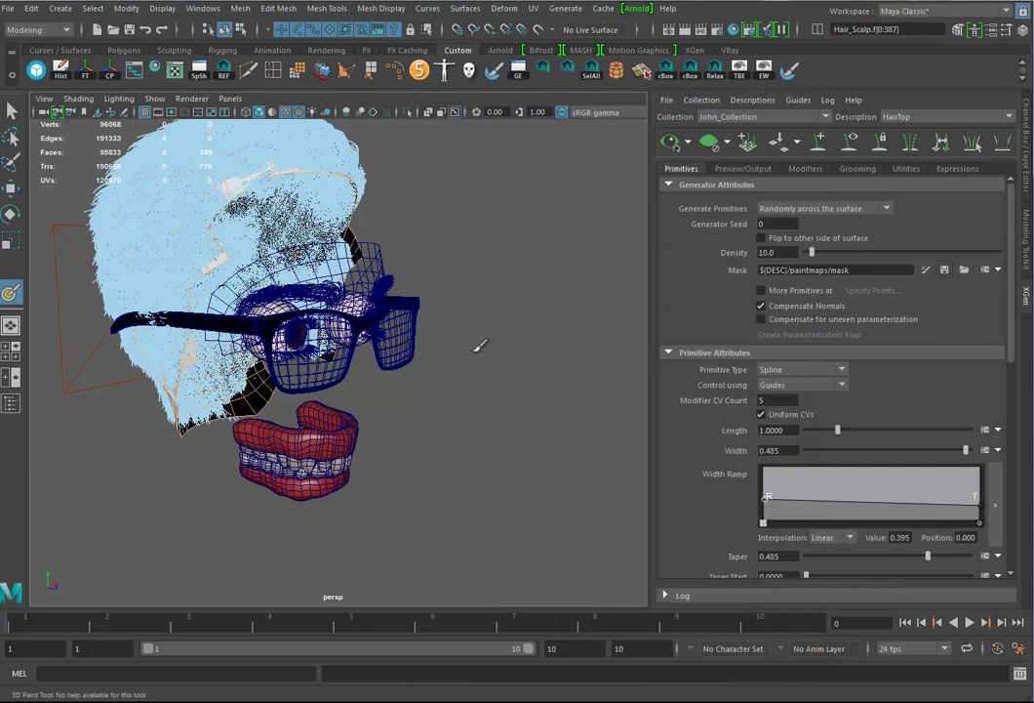
left_click_drag(472, 345, 526, 393, "alt")
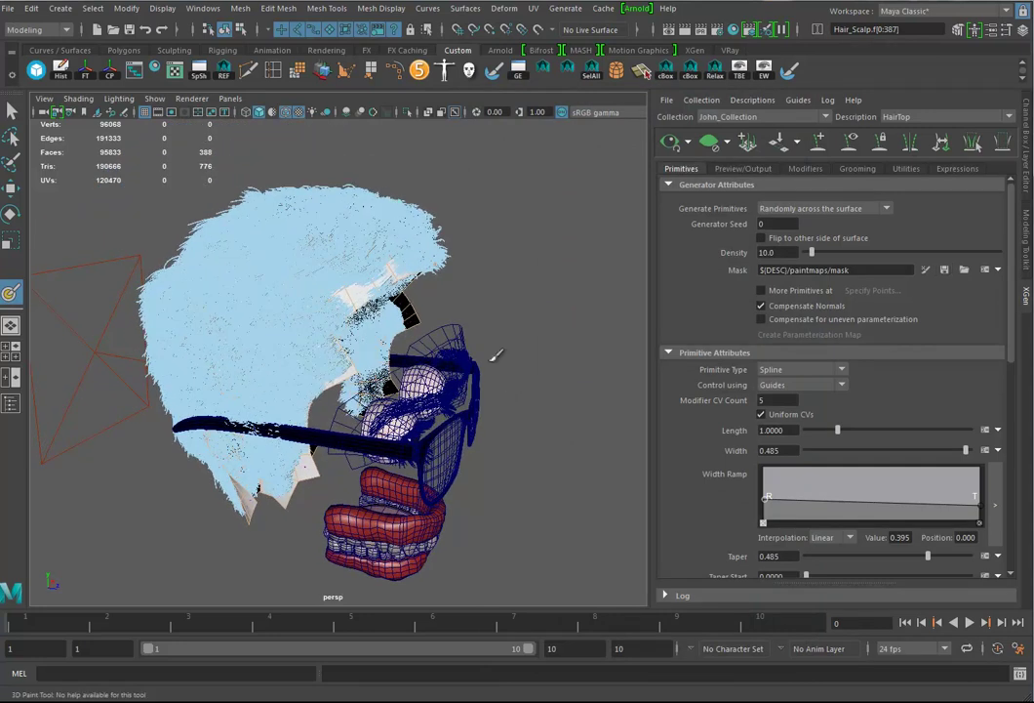
Try Arnold Renderer as HairTop's output renderer, return it to VRay and review the VRay settings.
left_click(740, 169)
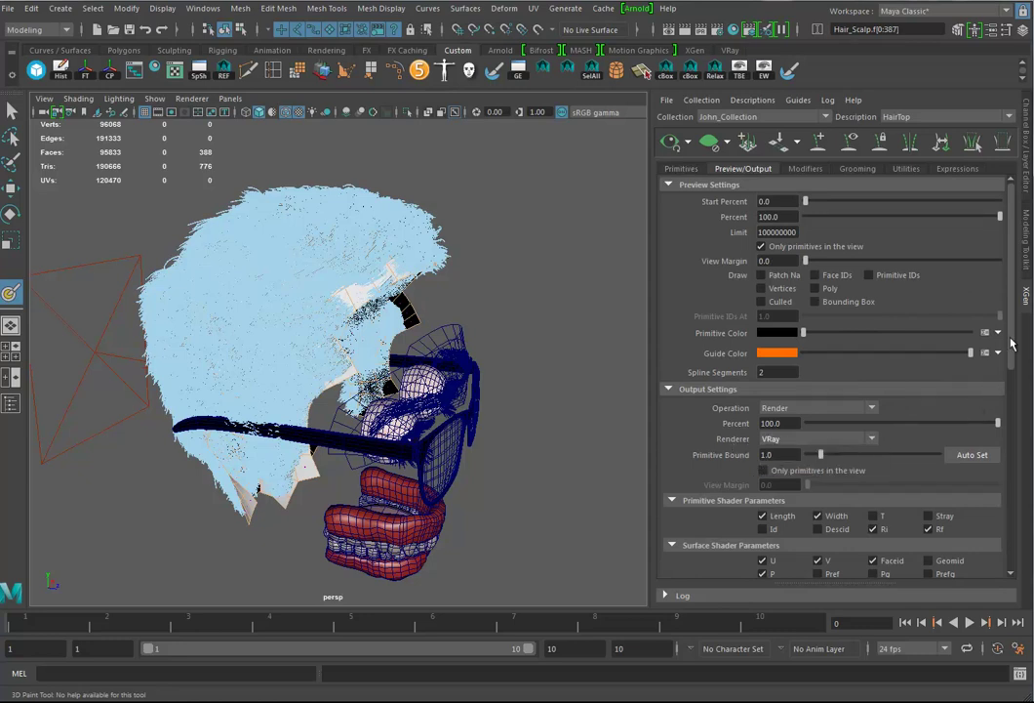
left_click_drag(1011, 342, 1012, 420)
left_click(818, 272)
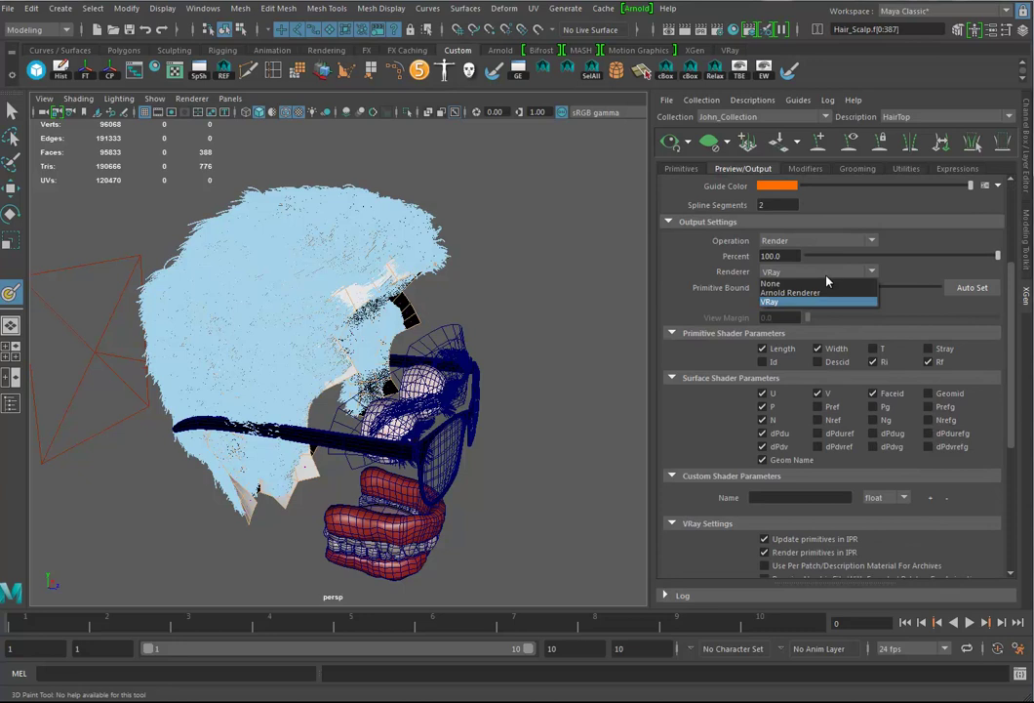
left_click(819, 293)
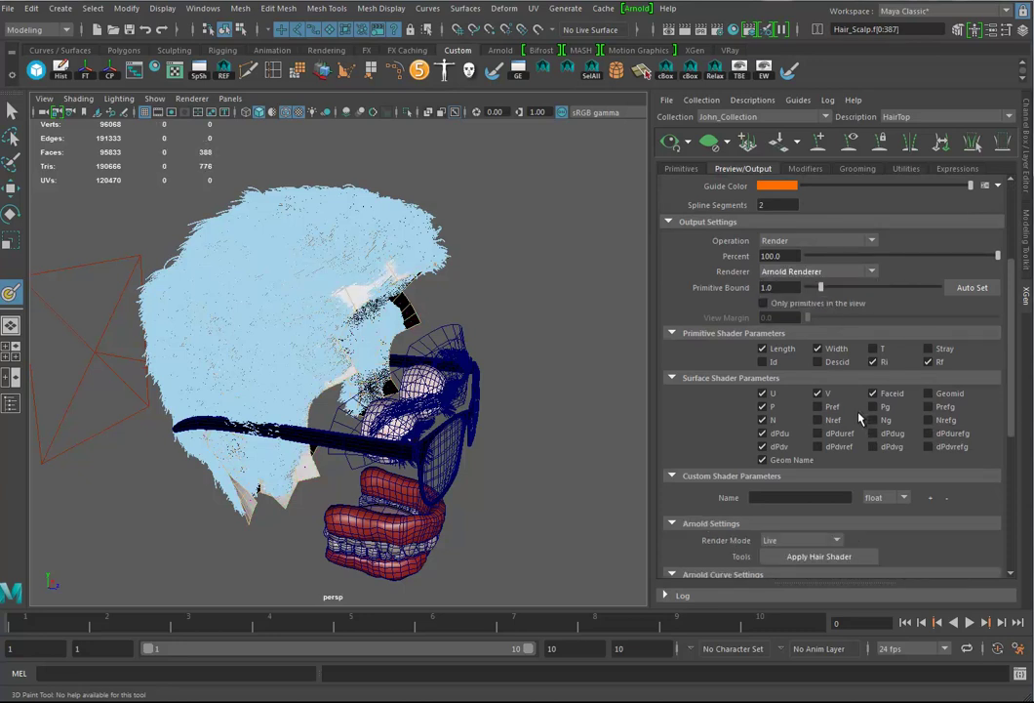
left_click(829, 274)
left_click(800, 305)
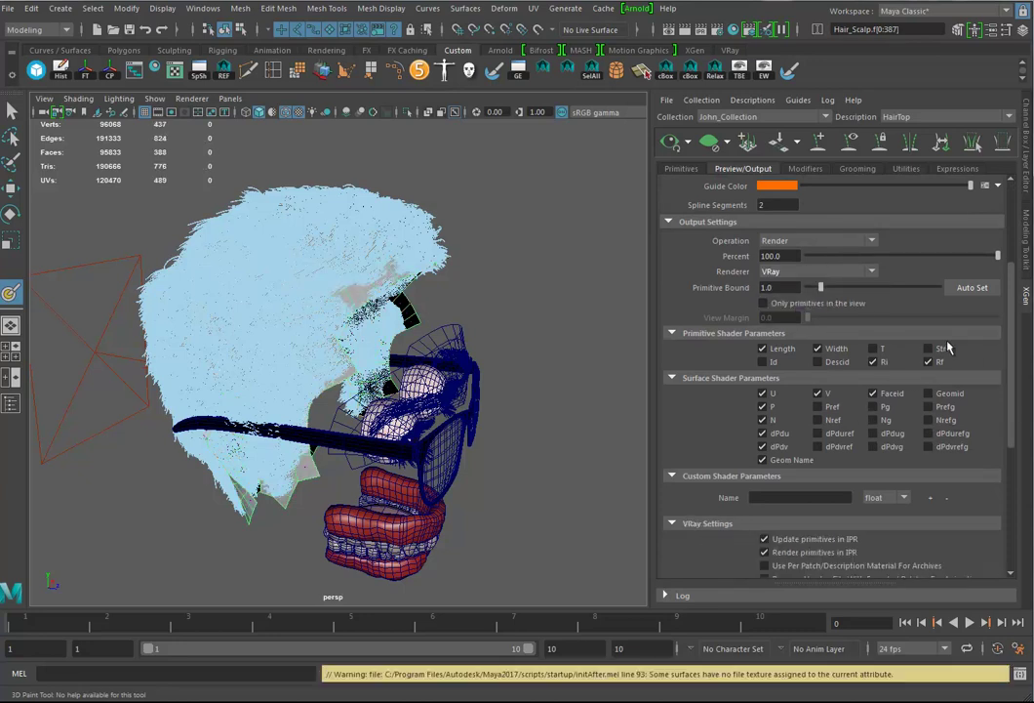
left_click_drag(1012, 309, 1008, 448)
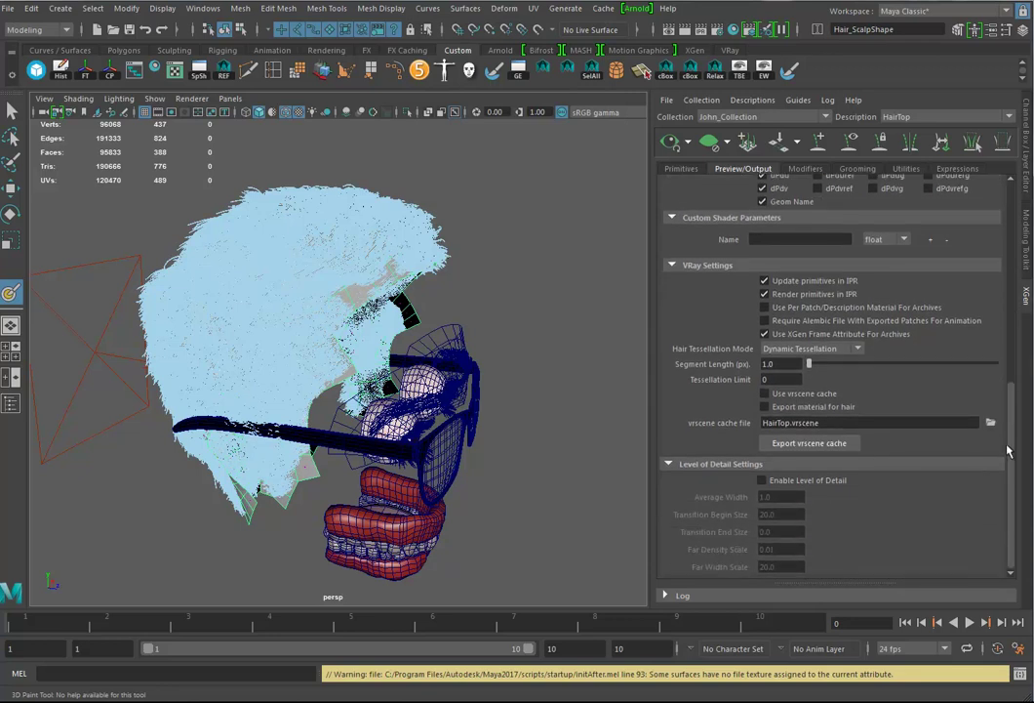
scroll(886, 467, "up", 2)
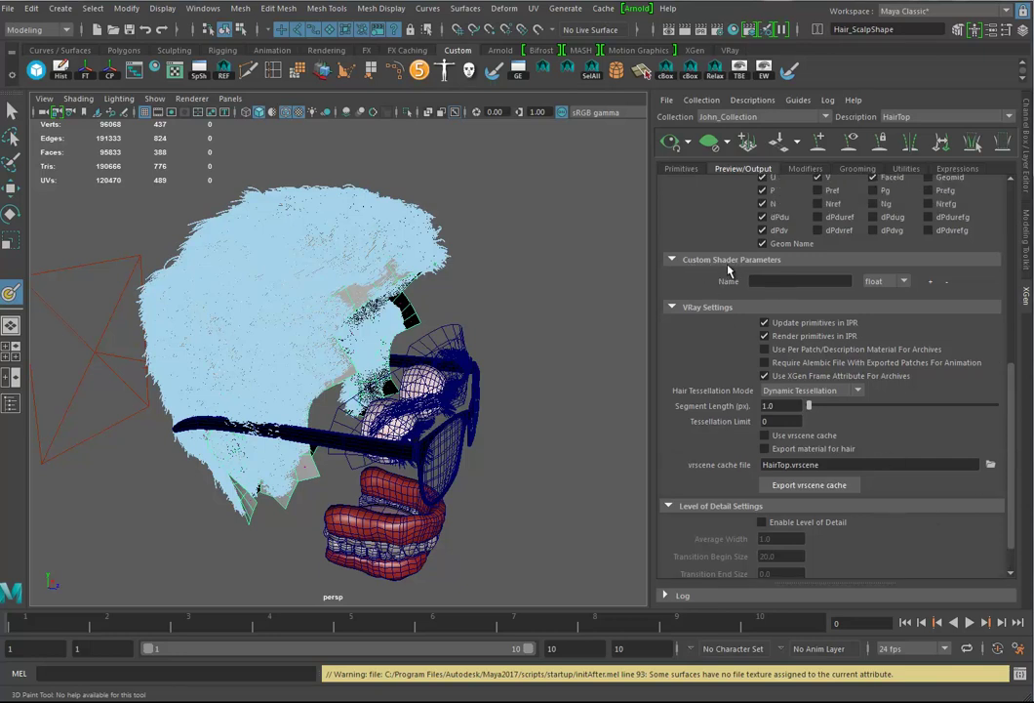
Leave the 3D Paint Tool and create a VRay Mtl Hair 3 material in the Hypershade.
left_click(10, 187)
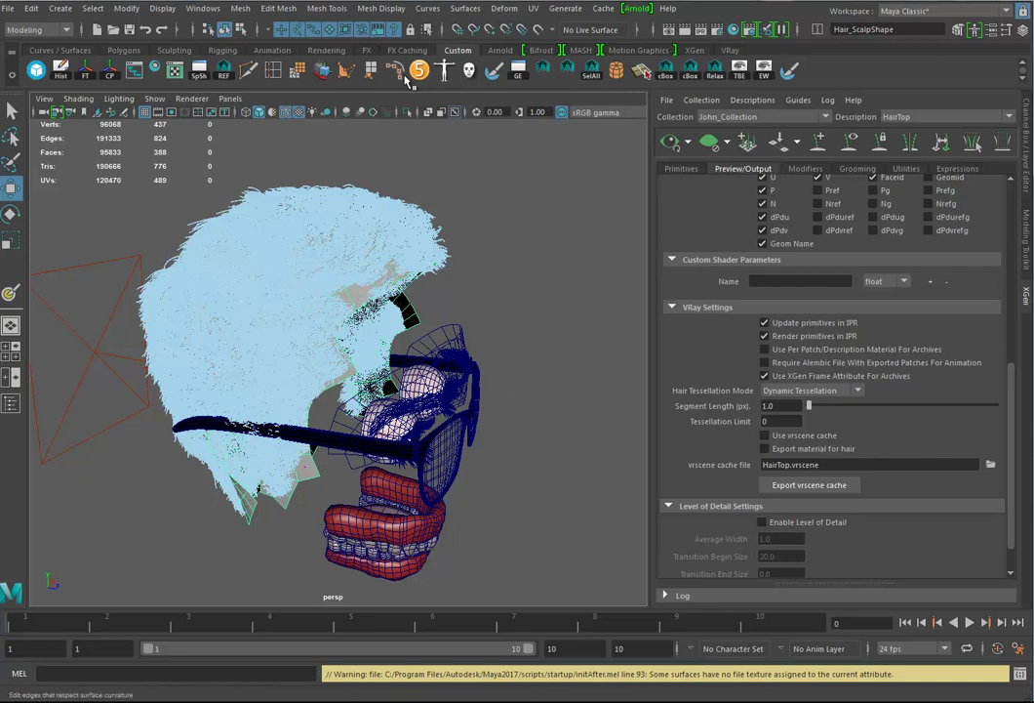
left_click(734, 31)
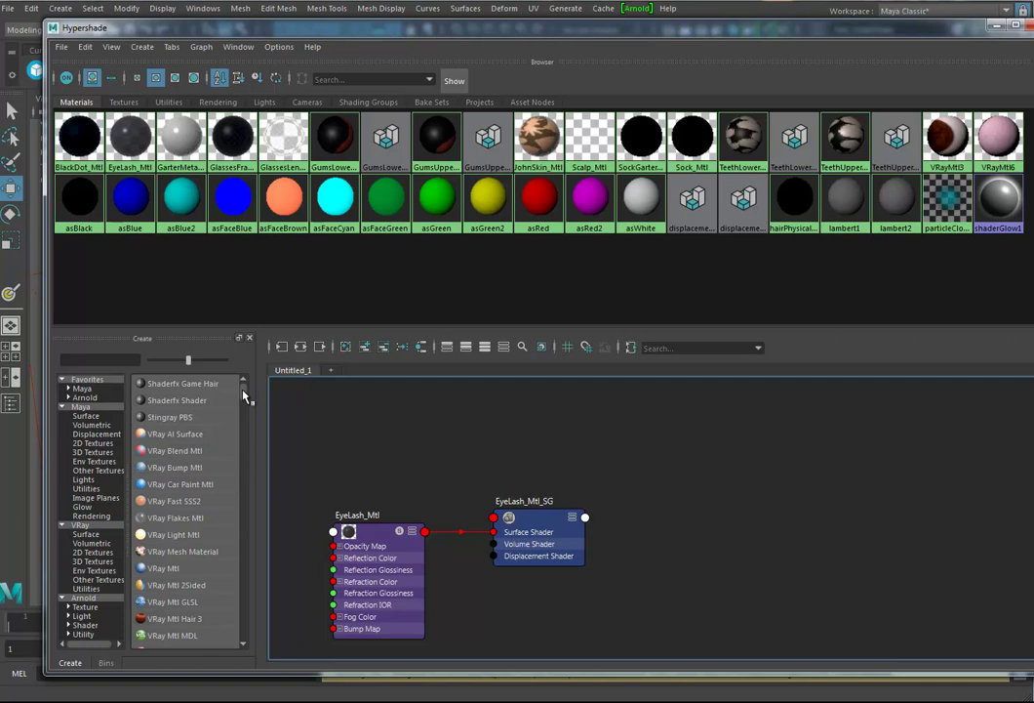
left_click(87, 535)
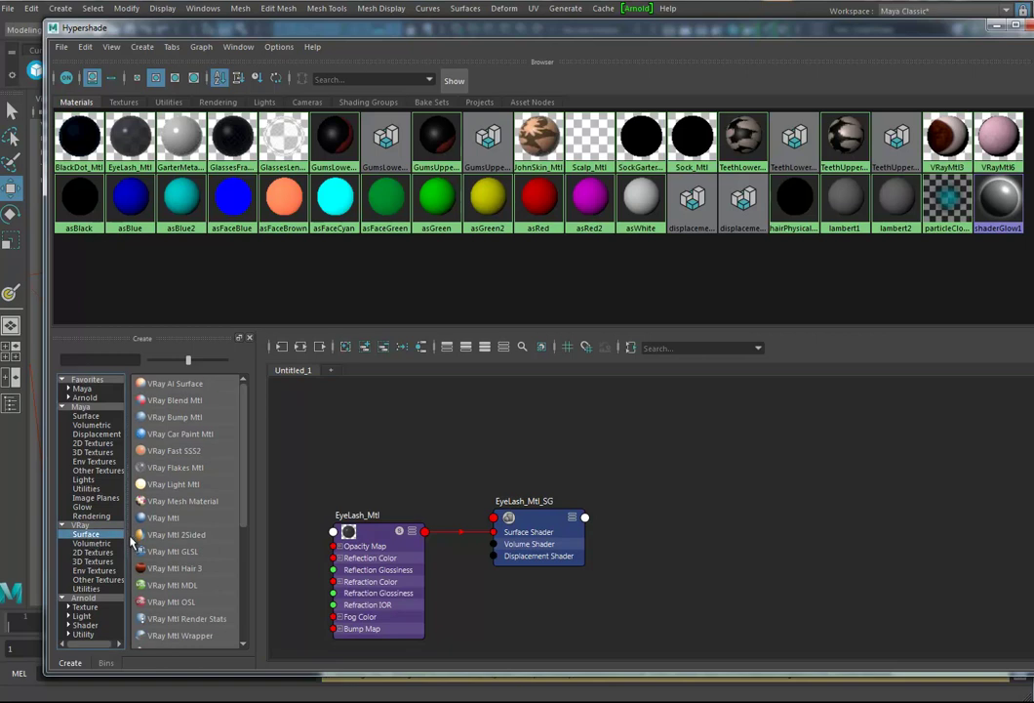
scroll(247, 459, "down", 2)
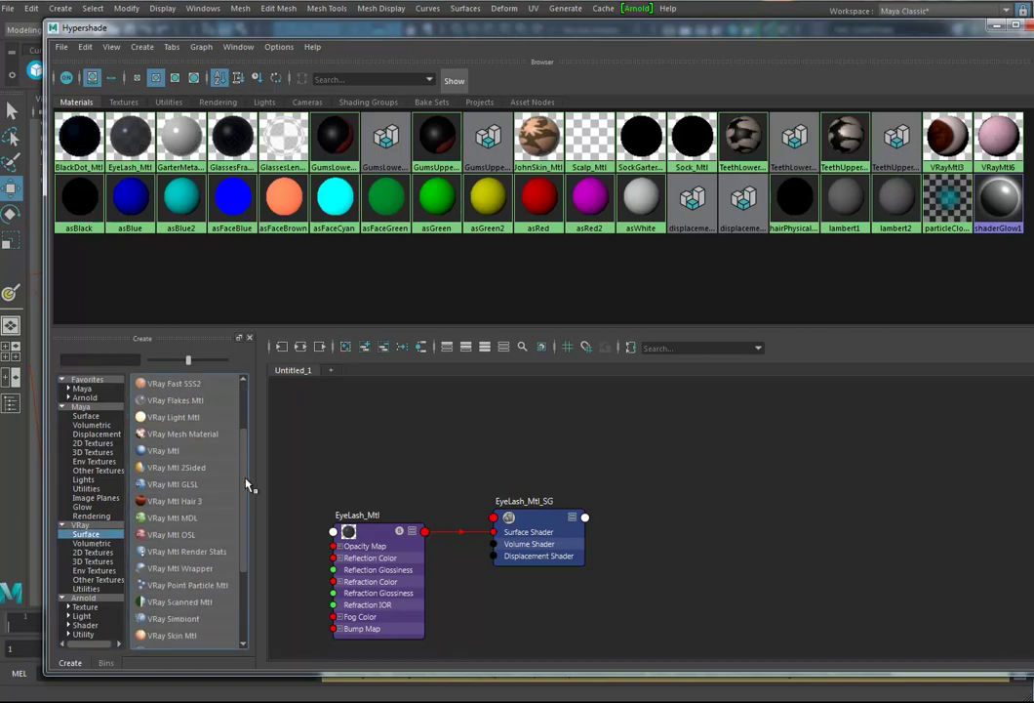
scroll(247, 485, "down", 1)
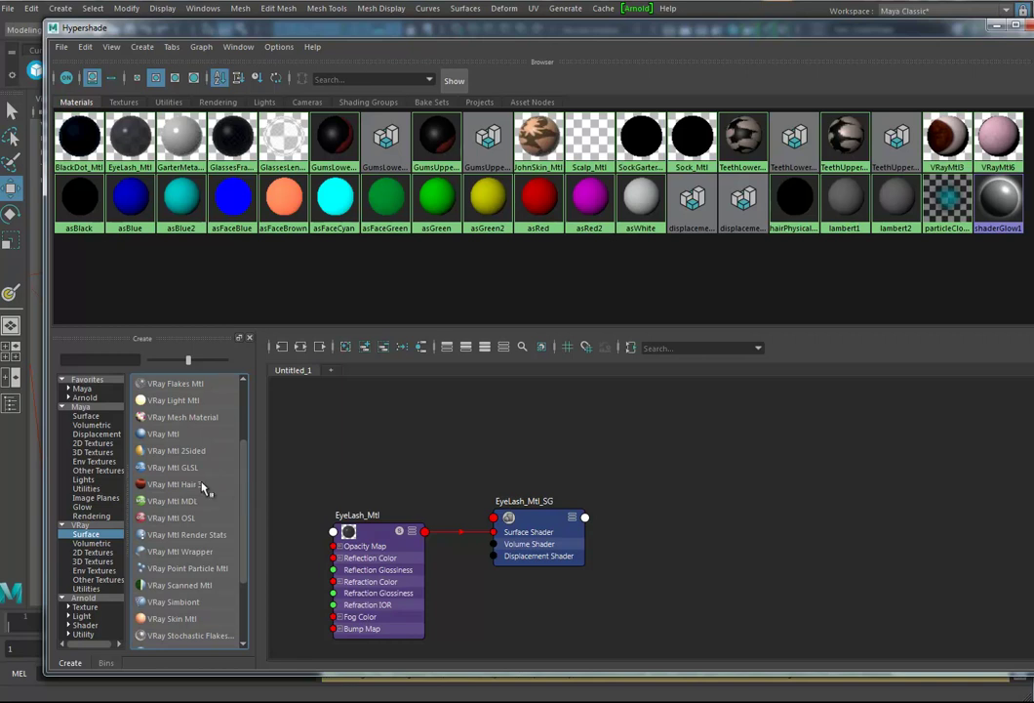
left_click(204, 485)
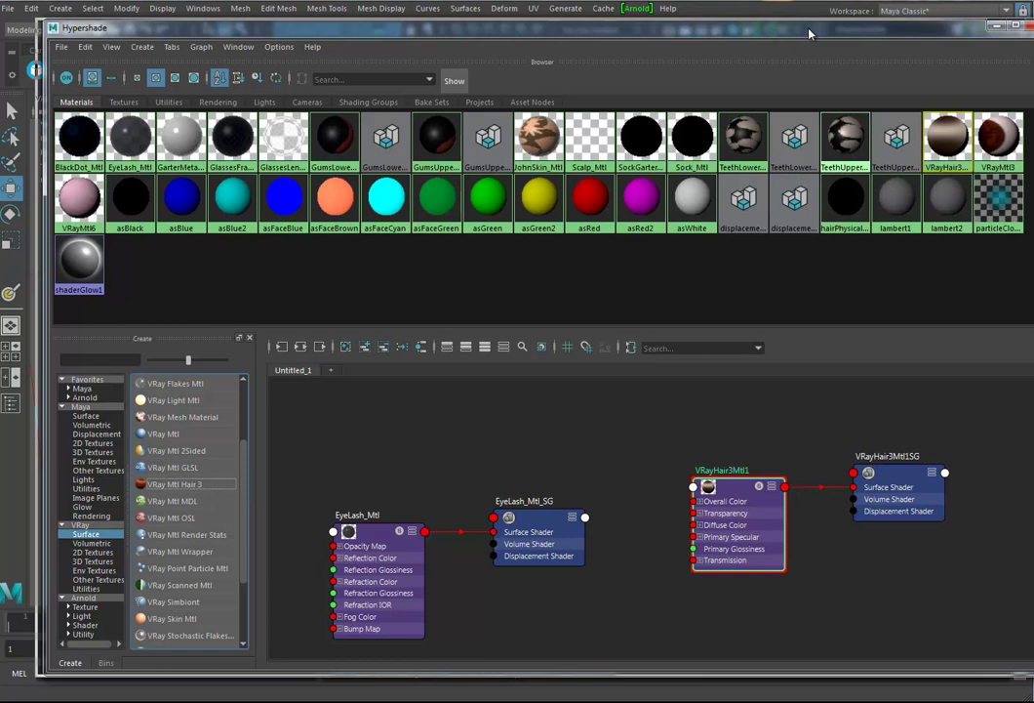
Bring VRayHair3Mtl1 from the Hypershade into the Name field of HairTop's Custom Shader Parameters.
left_click_drag(674, 23, 200, 13)
middle_click_drag(251, 480, 781, 283)
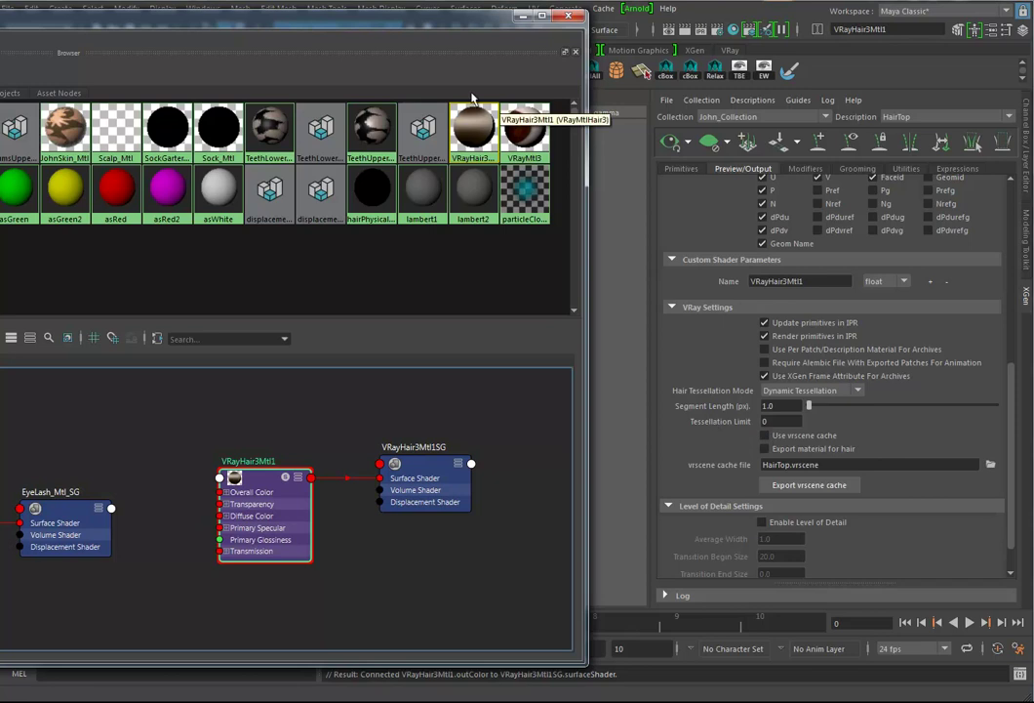
Create an alHair material from the Arnold shaders in the Hypershade.
left_click_drag(428, 23, 1028, 62)
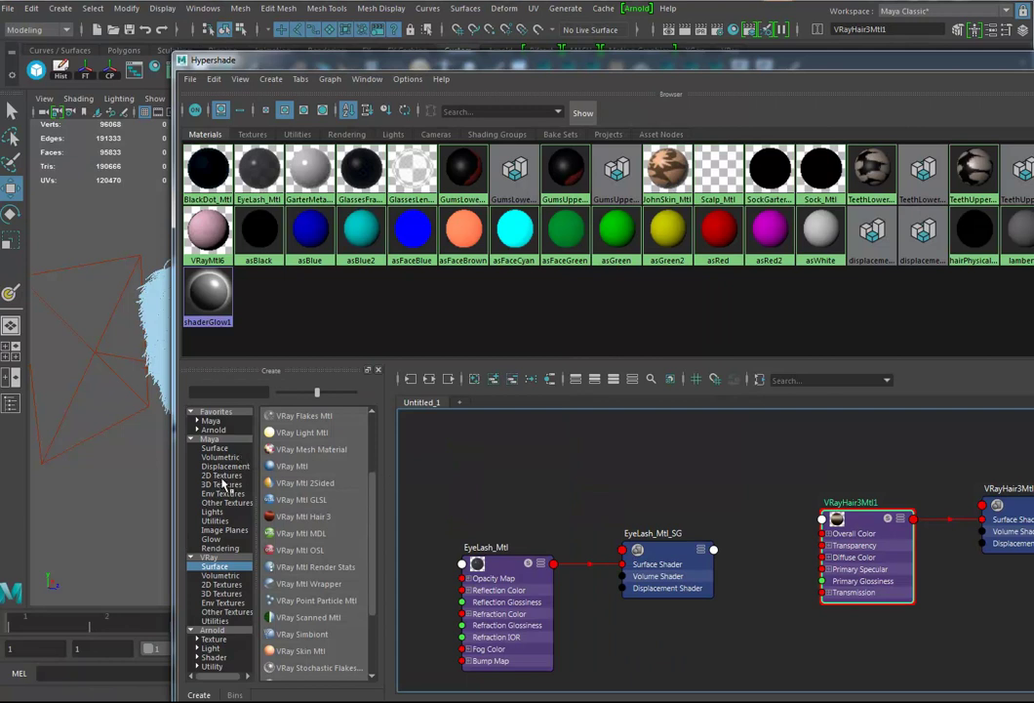
left_click(212, 630)
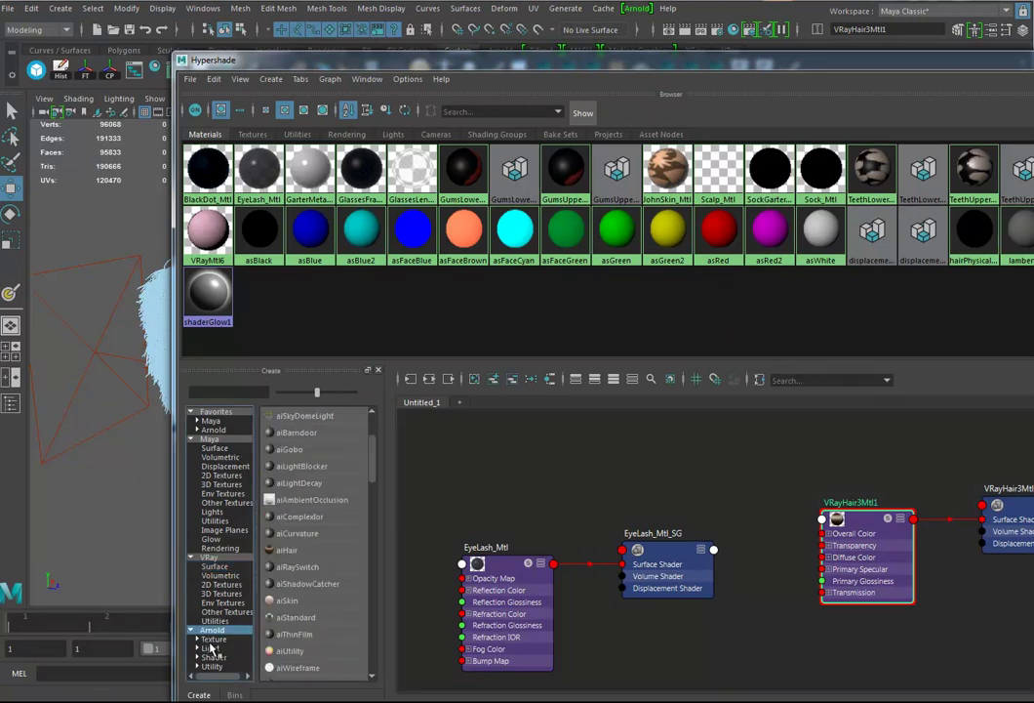
left_click(214, 657)
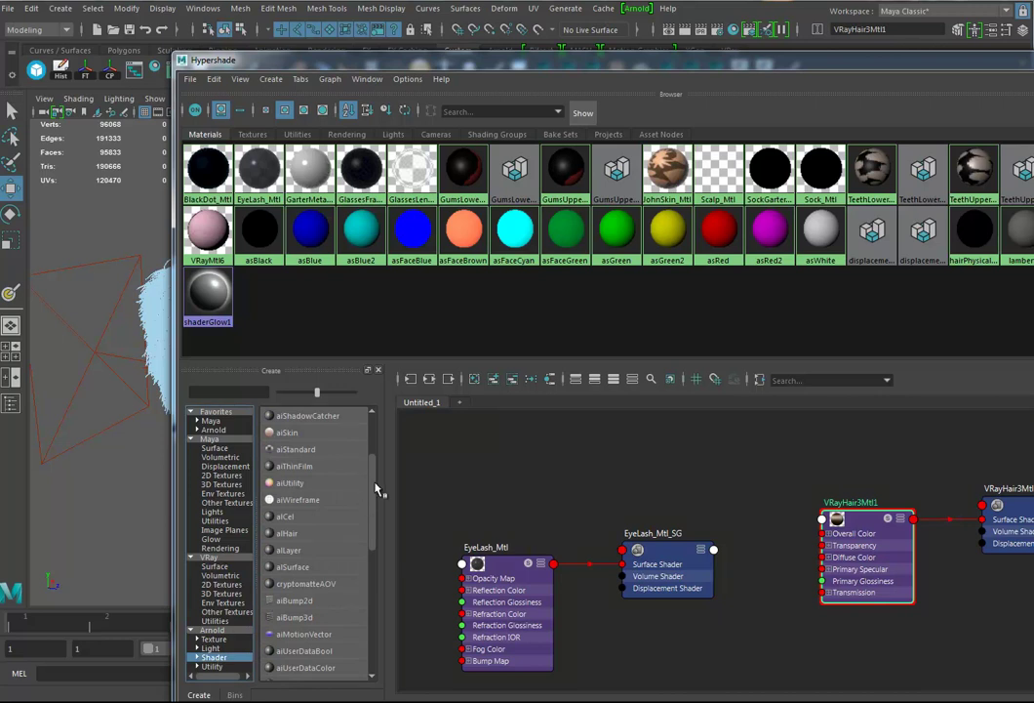
scroll(376, 498, "down", 1)
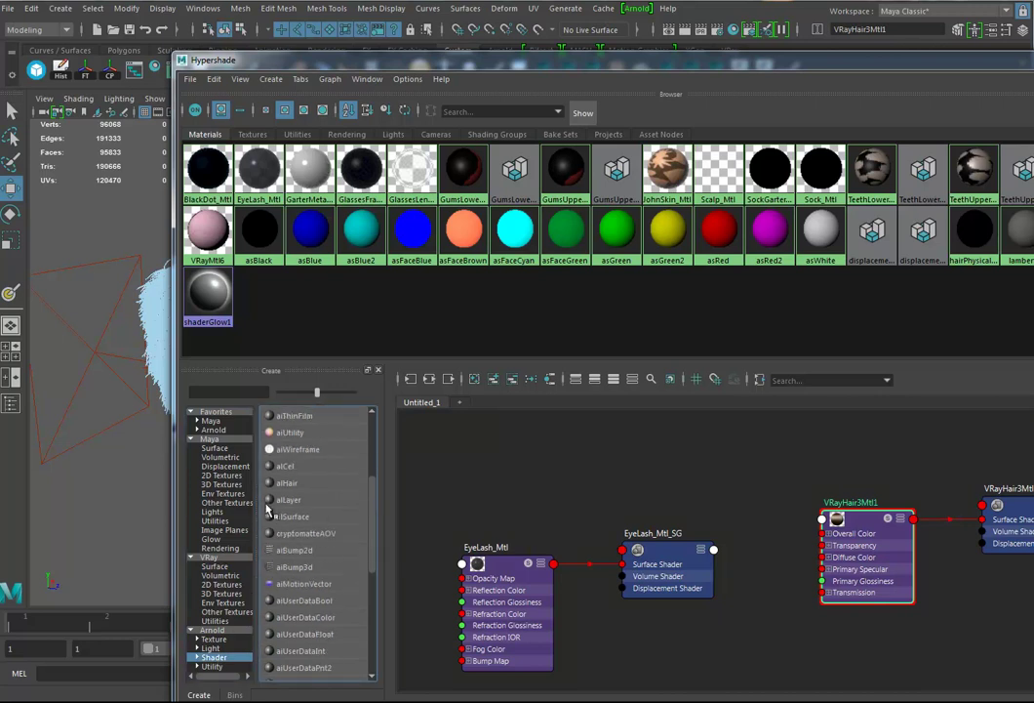
left_click(288, 488)
scroll(734, 485, "down", 5)
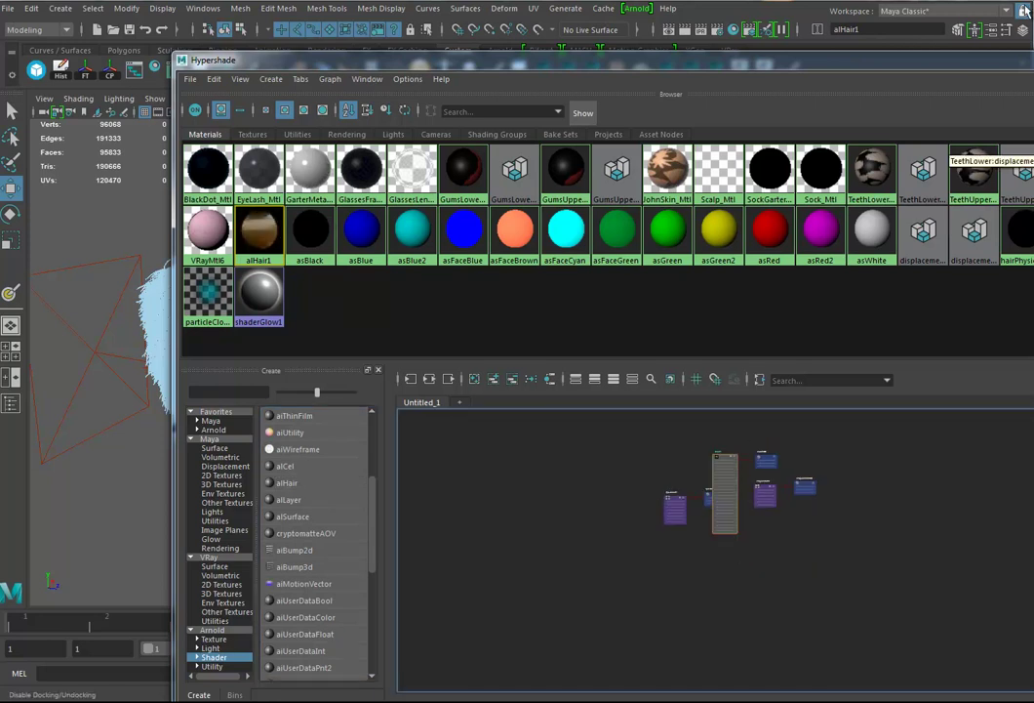
Set the output renderer of the HairTop description to Arnold Renderer.
left_click_drag(1022, 61, 430, 60)
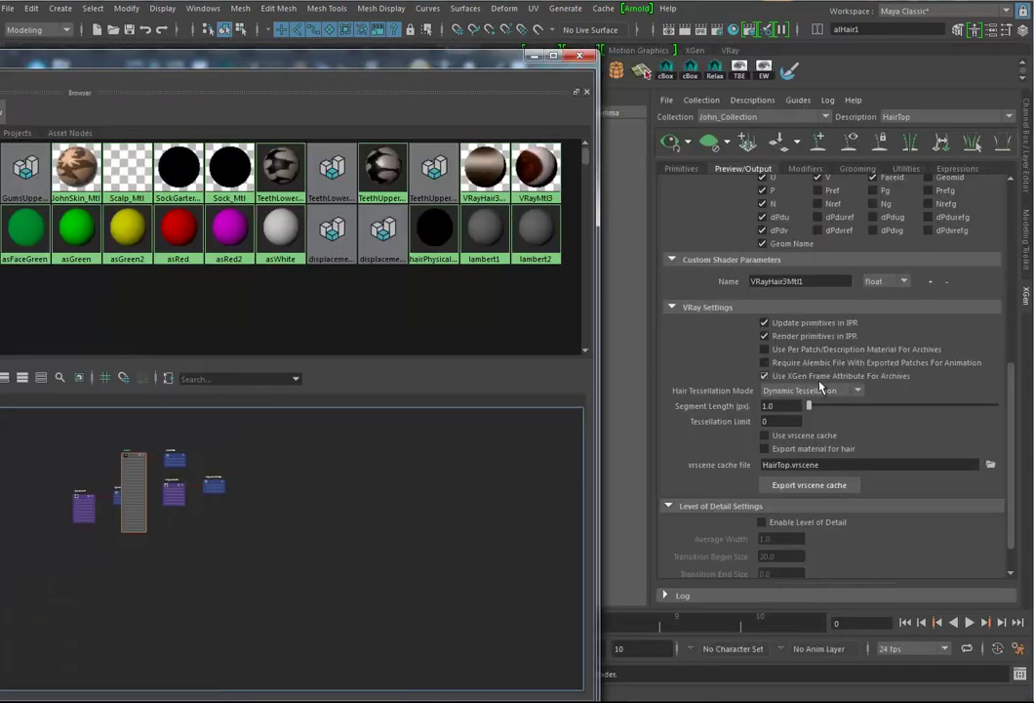
scroll(858, 342, "up", 5)
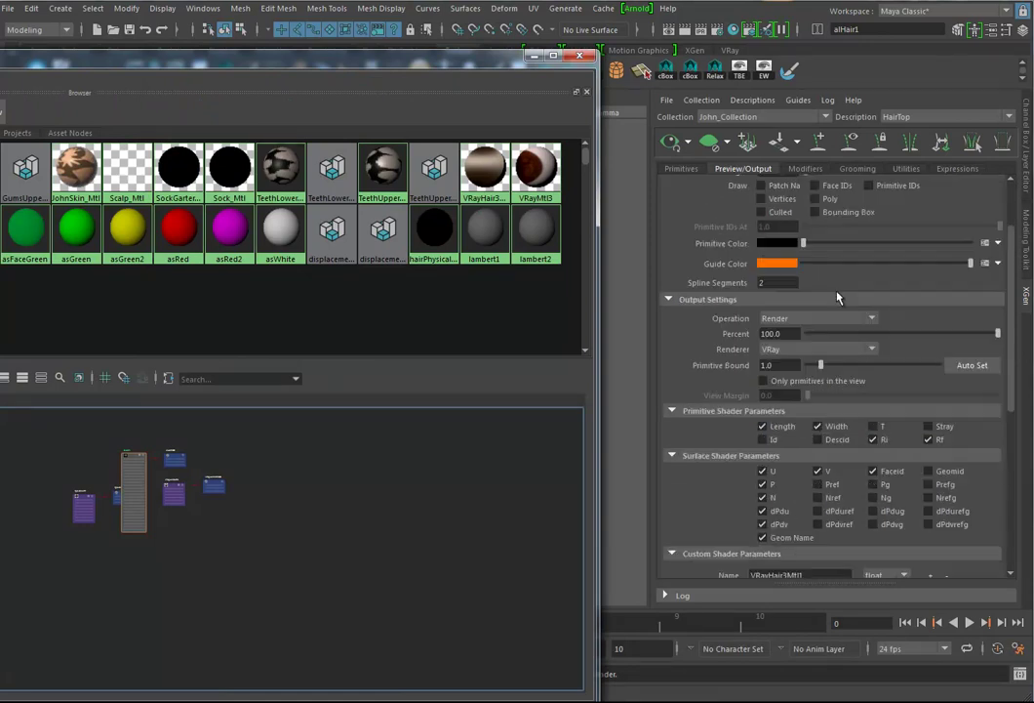
left_click(862, 392)
left_click(810, 412)
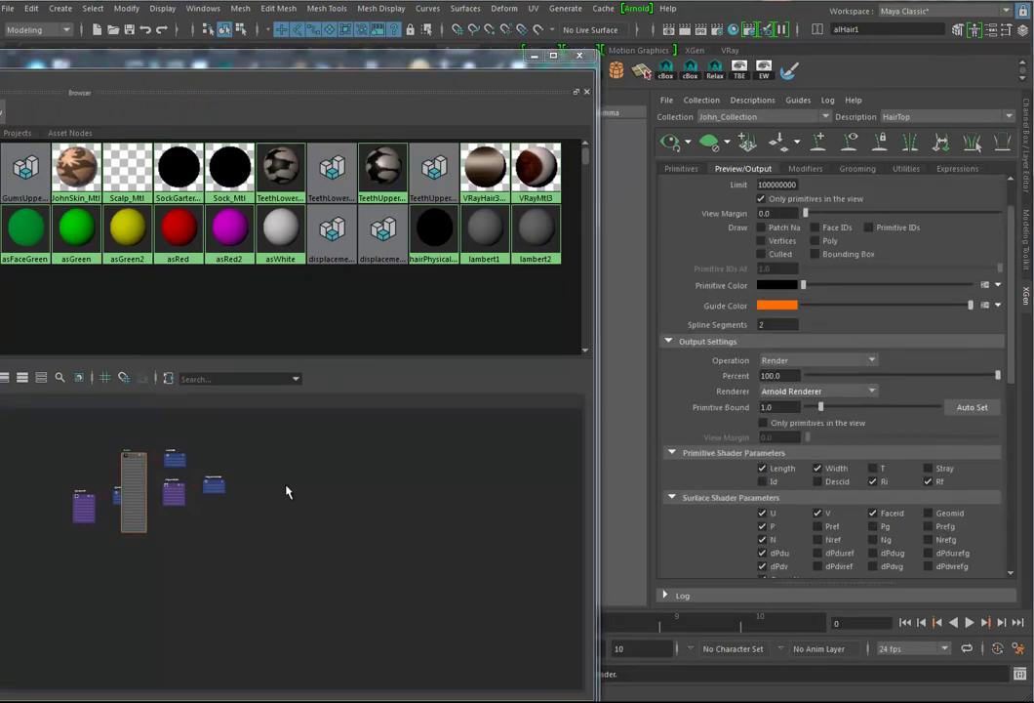
Replace the name in HairTop's Custom Shader Parameters with alHair1 from the Hypershade graph and apply the Arnold hair shader.
scroll(282, 547, "up", 10)
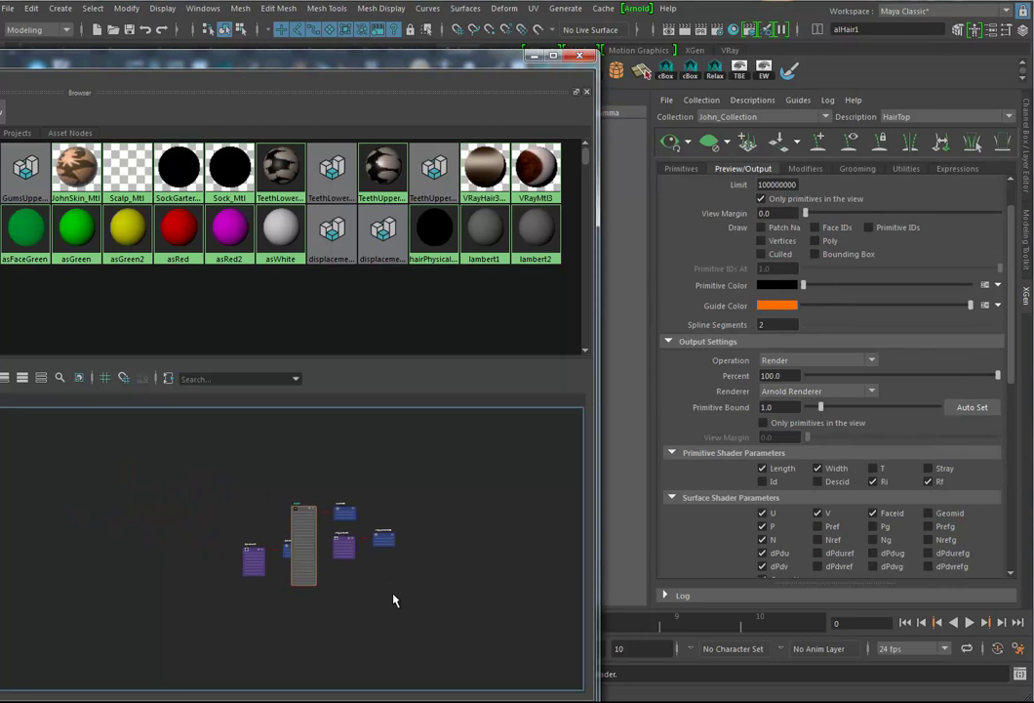
middle_click_drag(361, 447, 393, 664, "alt")
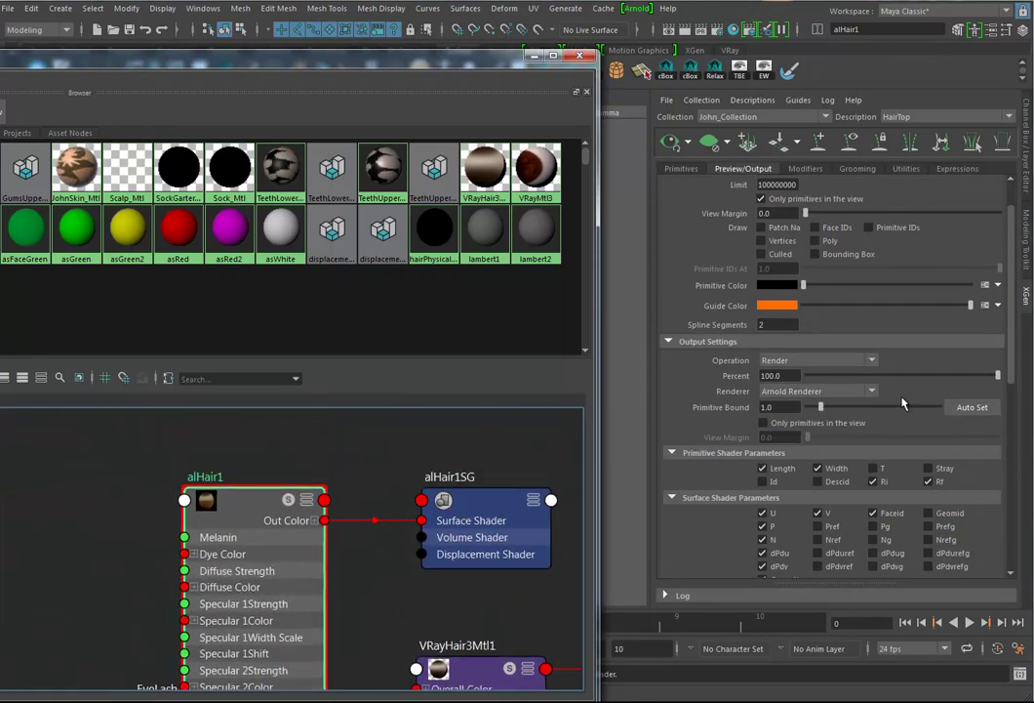
scroll(837, 322, "down", 5)
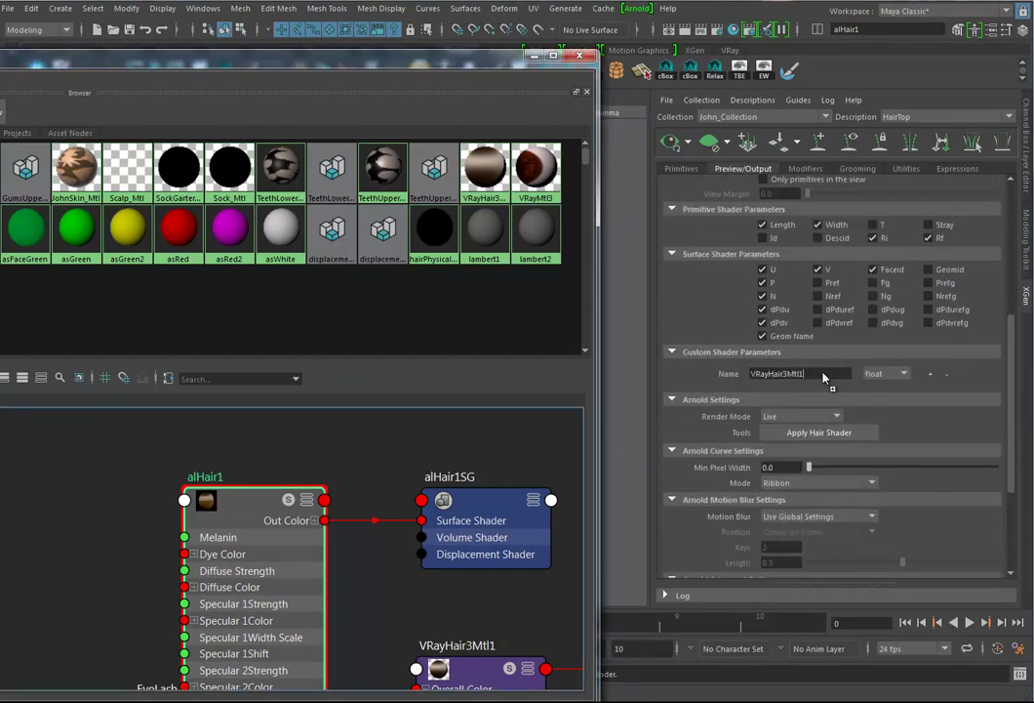
double_click(790, 374)
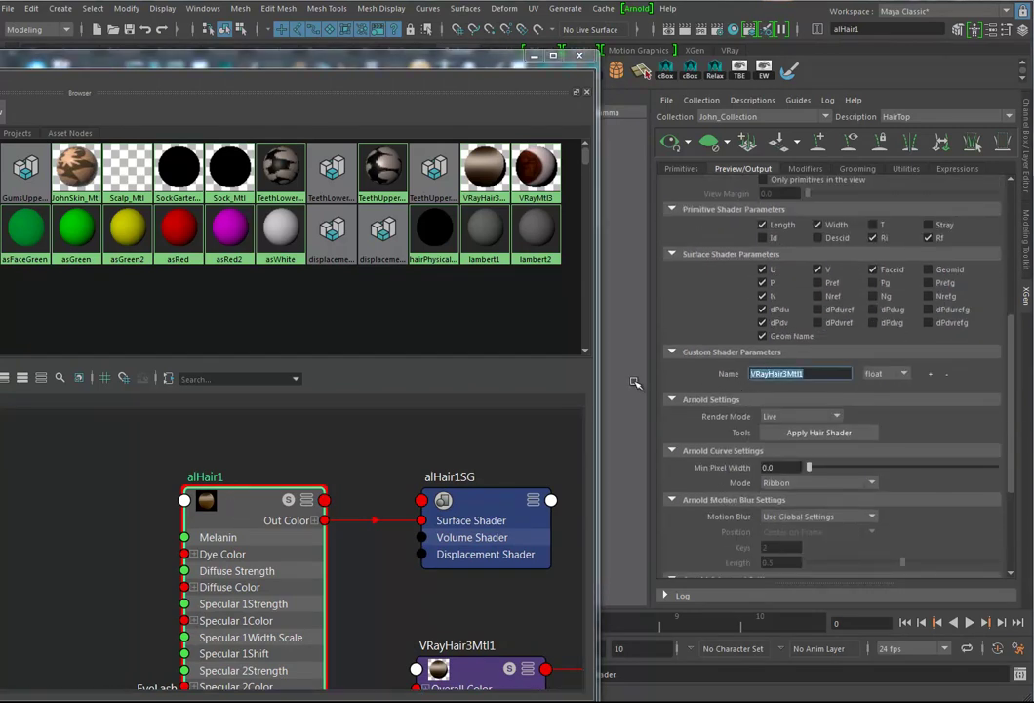
key("BackSpace")
middle_click_drag(206, 501, 652, 438)
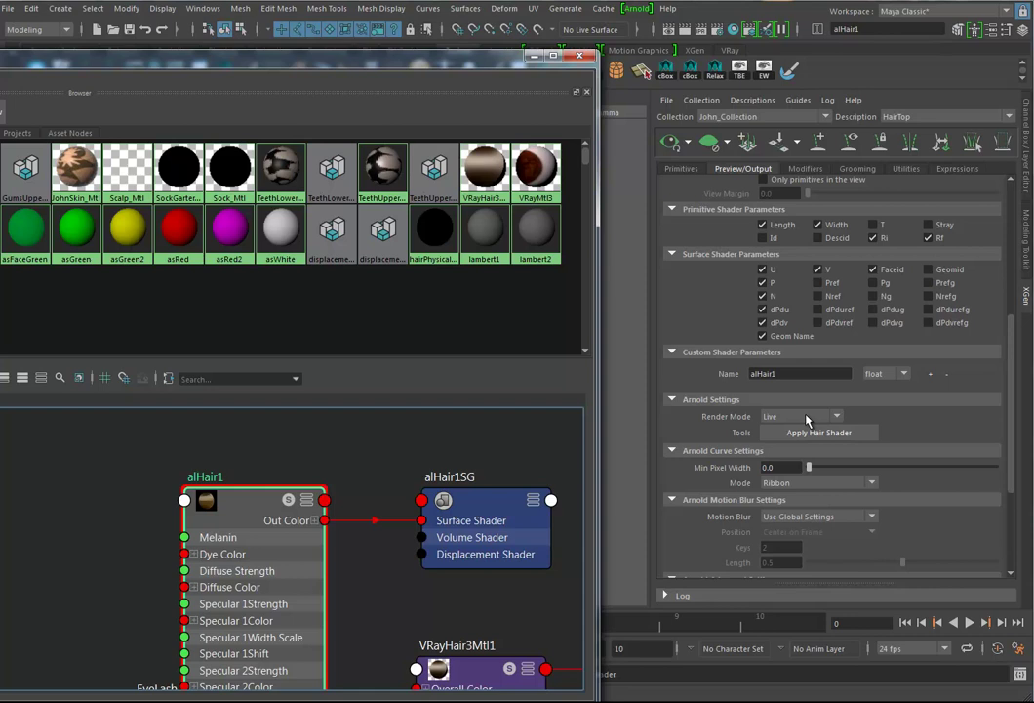
left_click(820, 436)
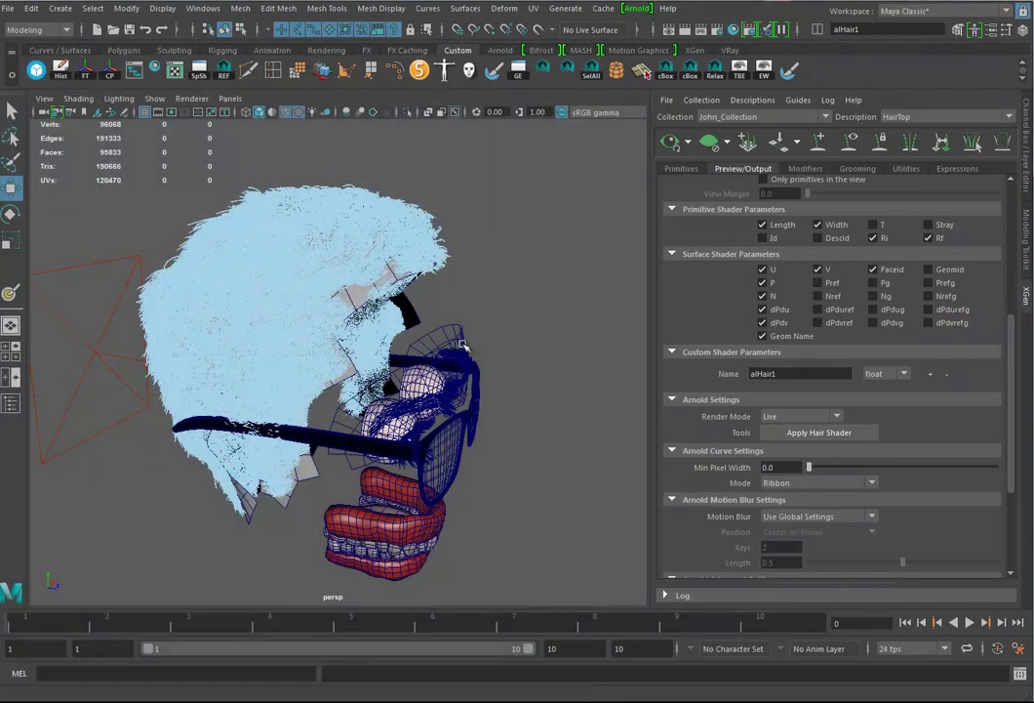
mouse_move(558, 361)
left_mouse_down("alt")
mouse_move(456, 352)
mouse_move(469, 341)
mouse_move(531, 344)
mouse_move(553, 373)
left_mouse_up("alt")
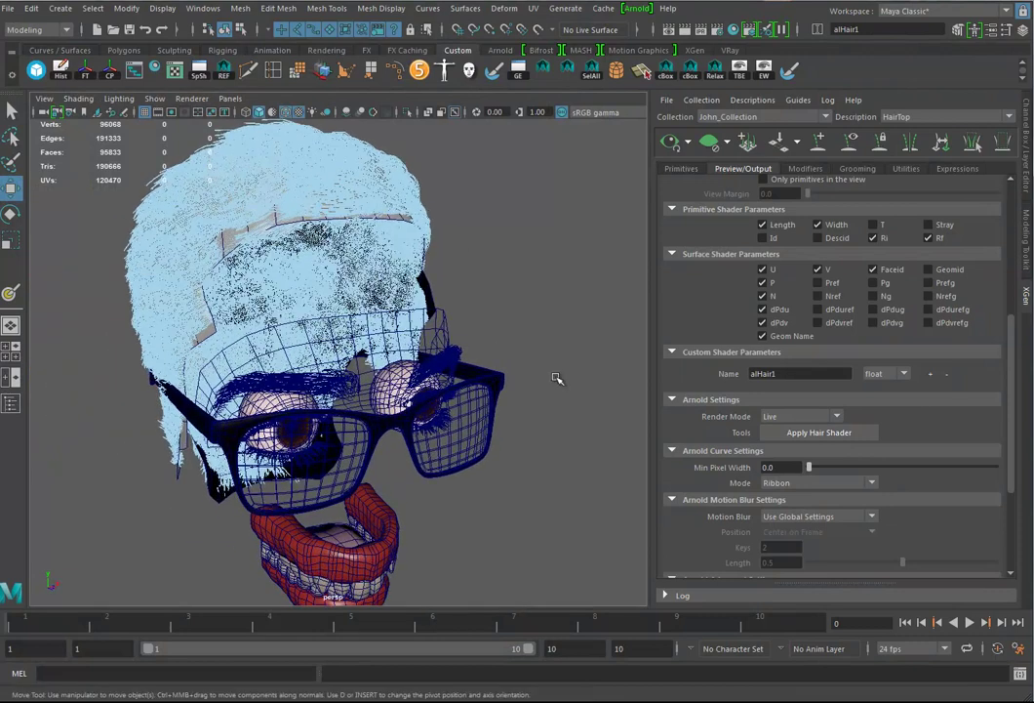
left_click_drag(382, 293, 473, 398, "alt")
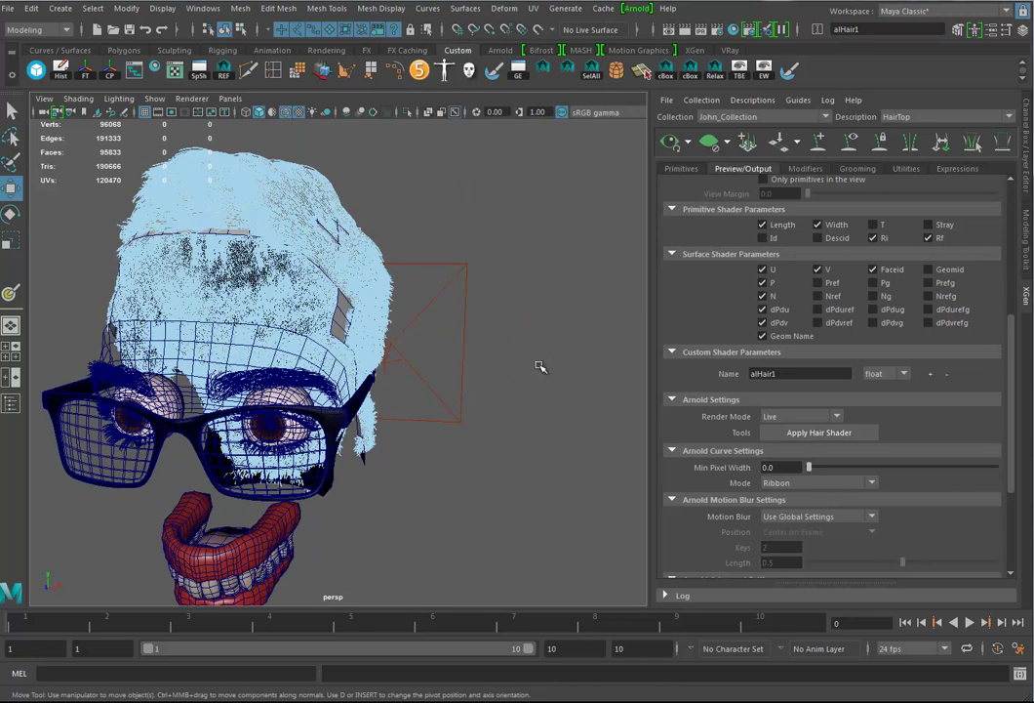